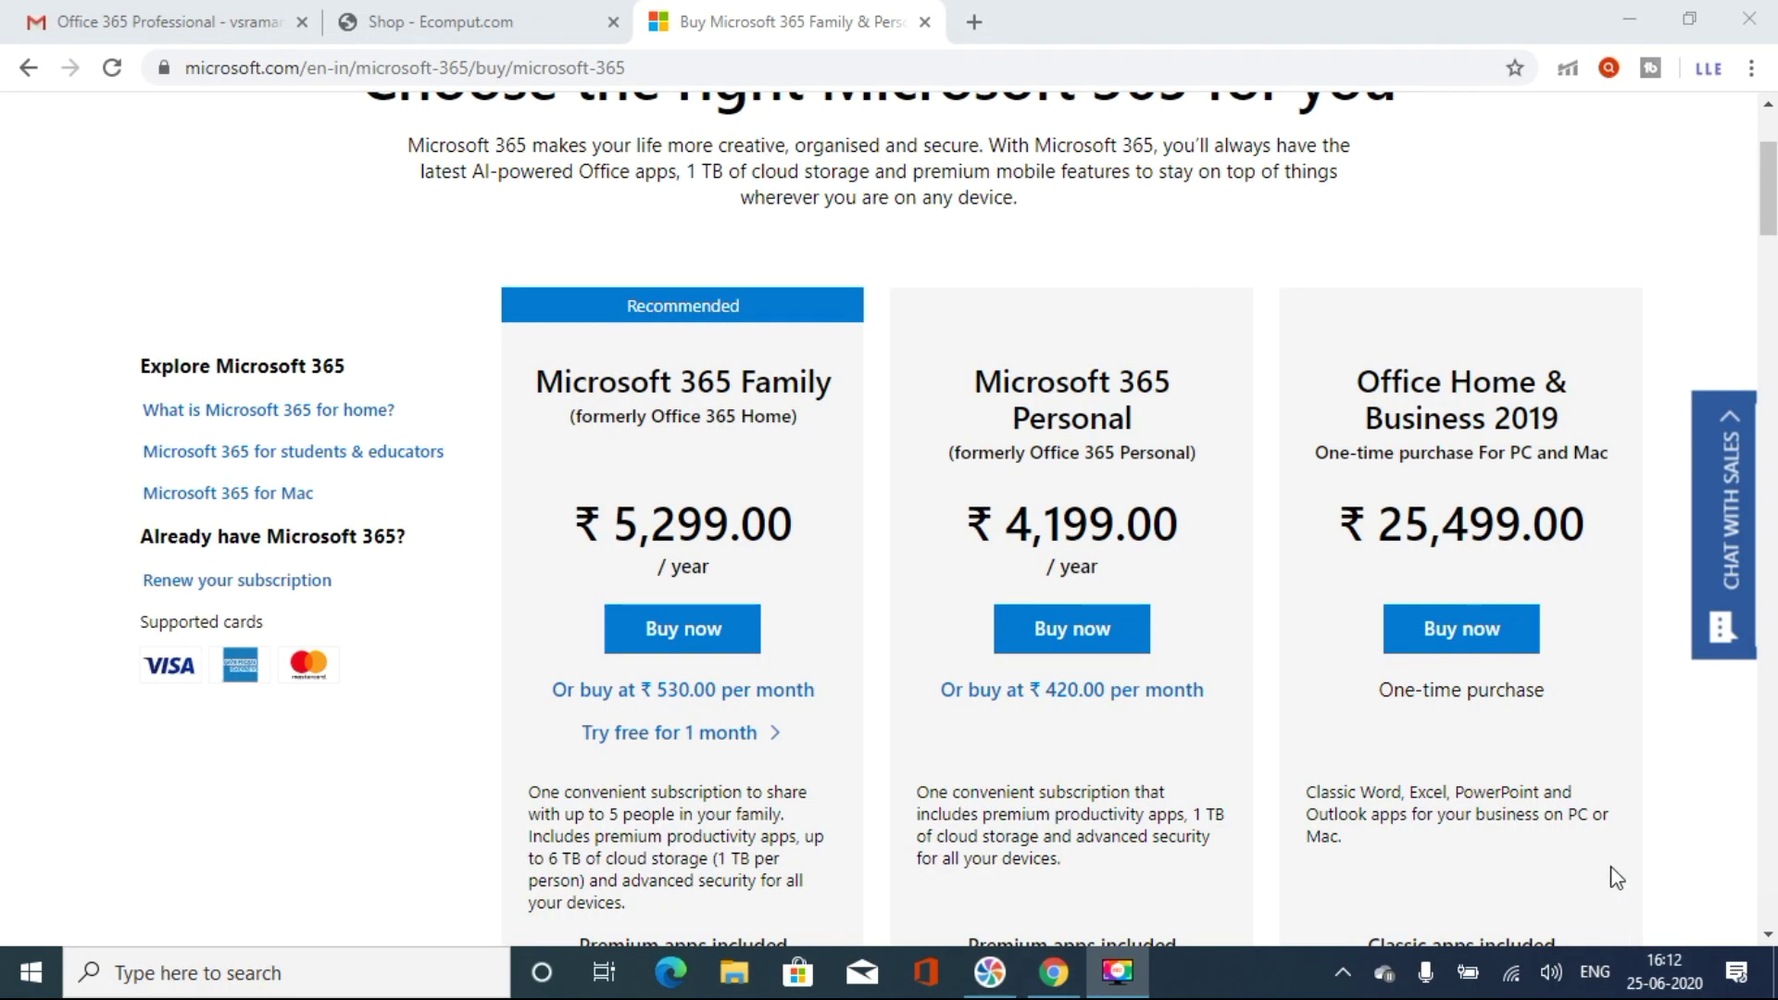
# Step: Highlight the Microsoft 365 Personal plan name and its yearly price
pyautogui.scroll(3, 972, 702)
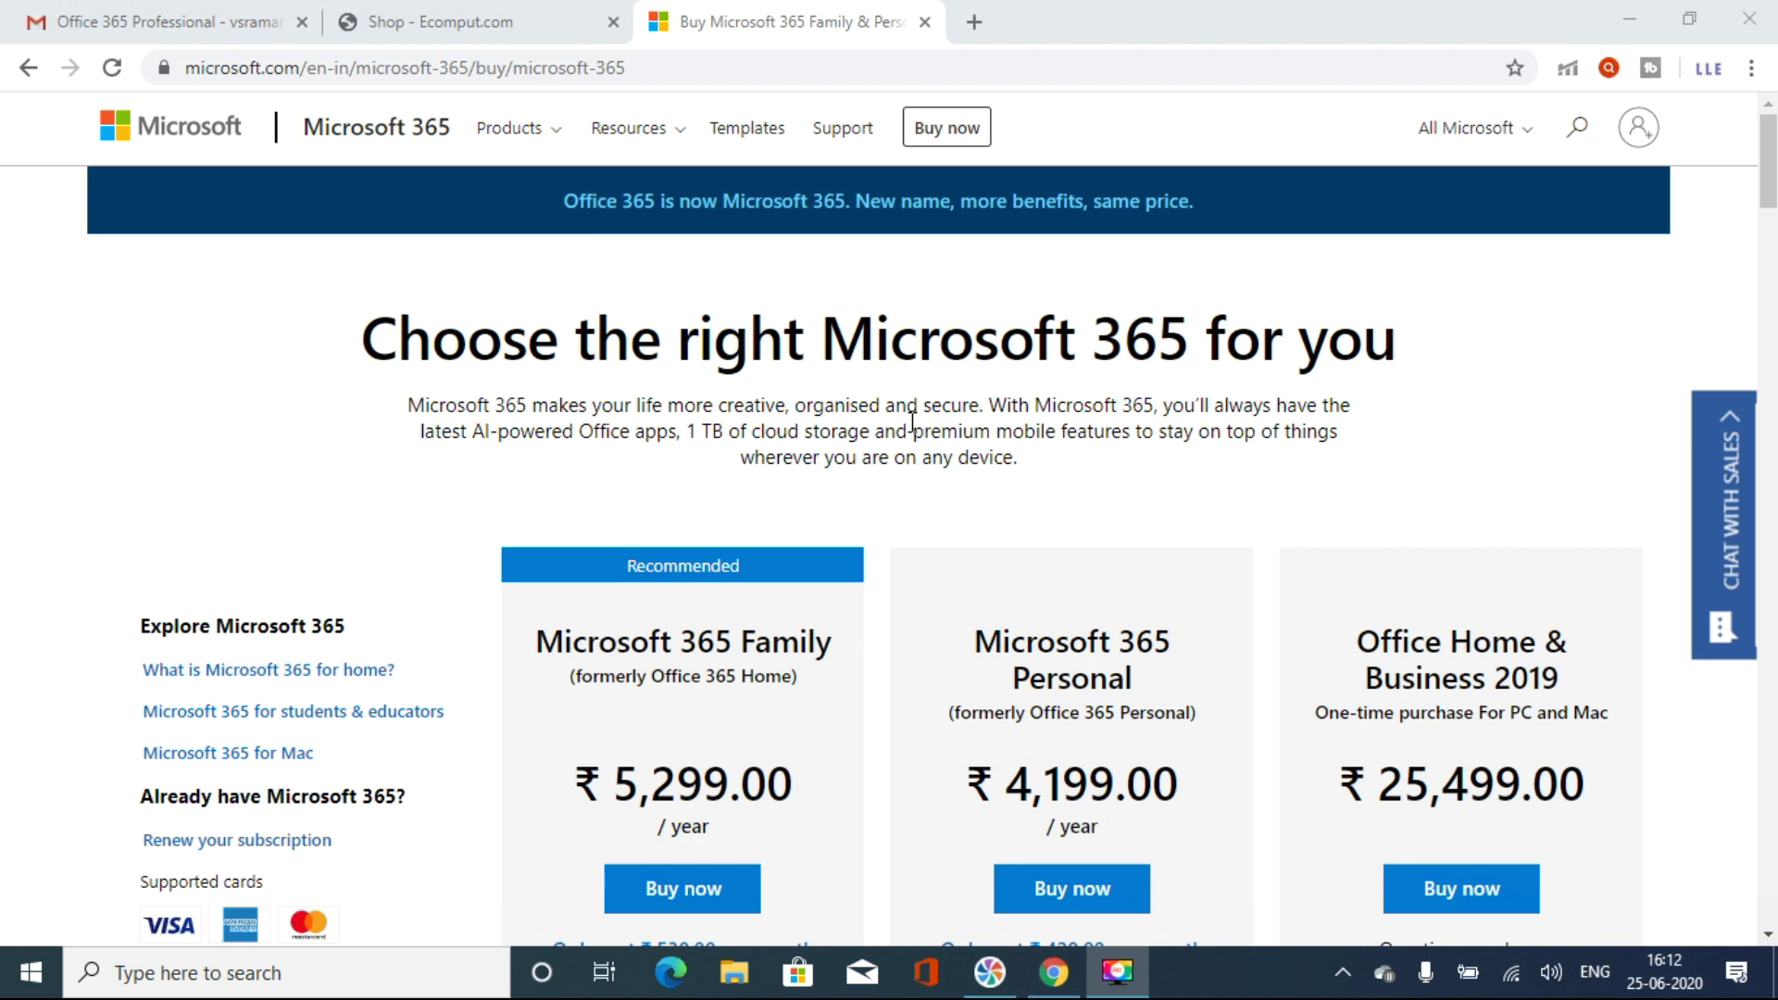
pyautogui.scroll(-3, 913, 421)
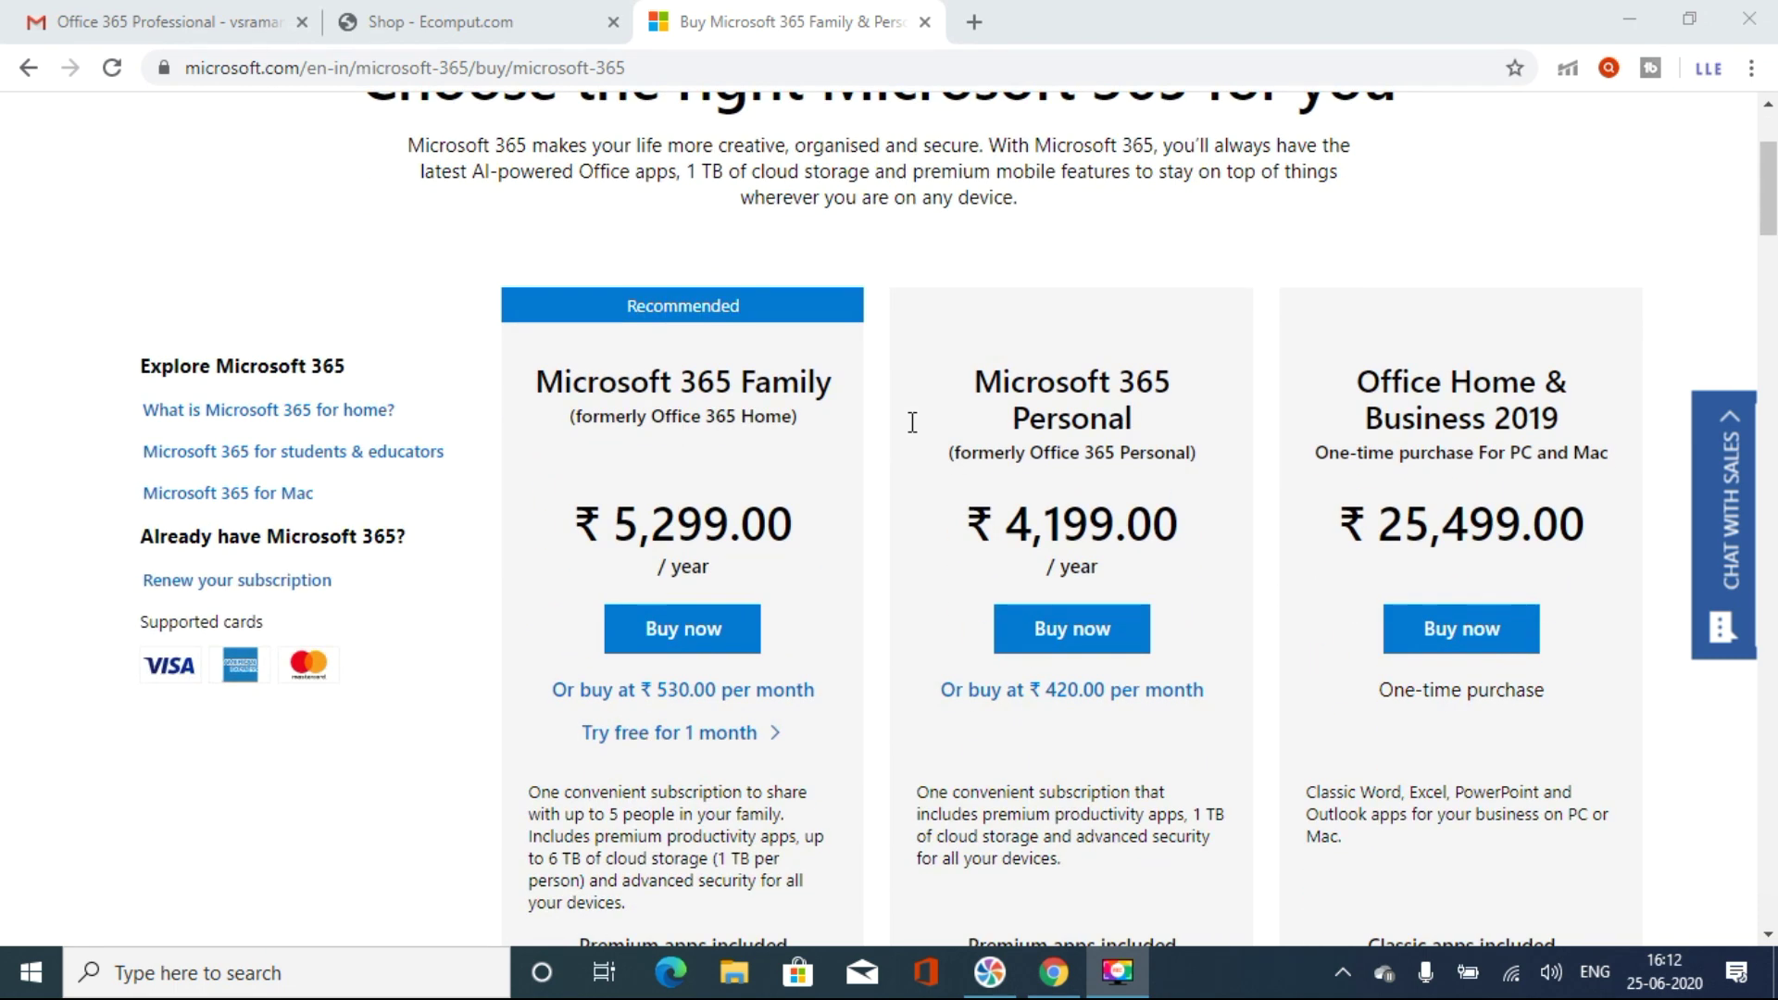
pyautogui.scroll(3, 912, 421)
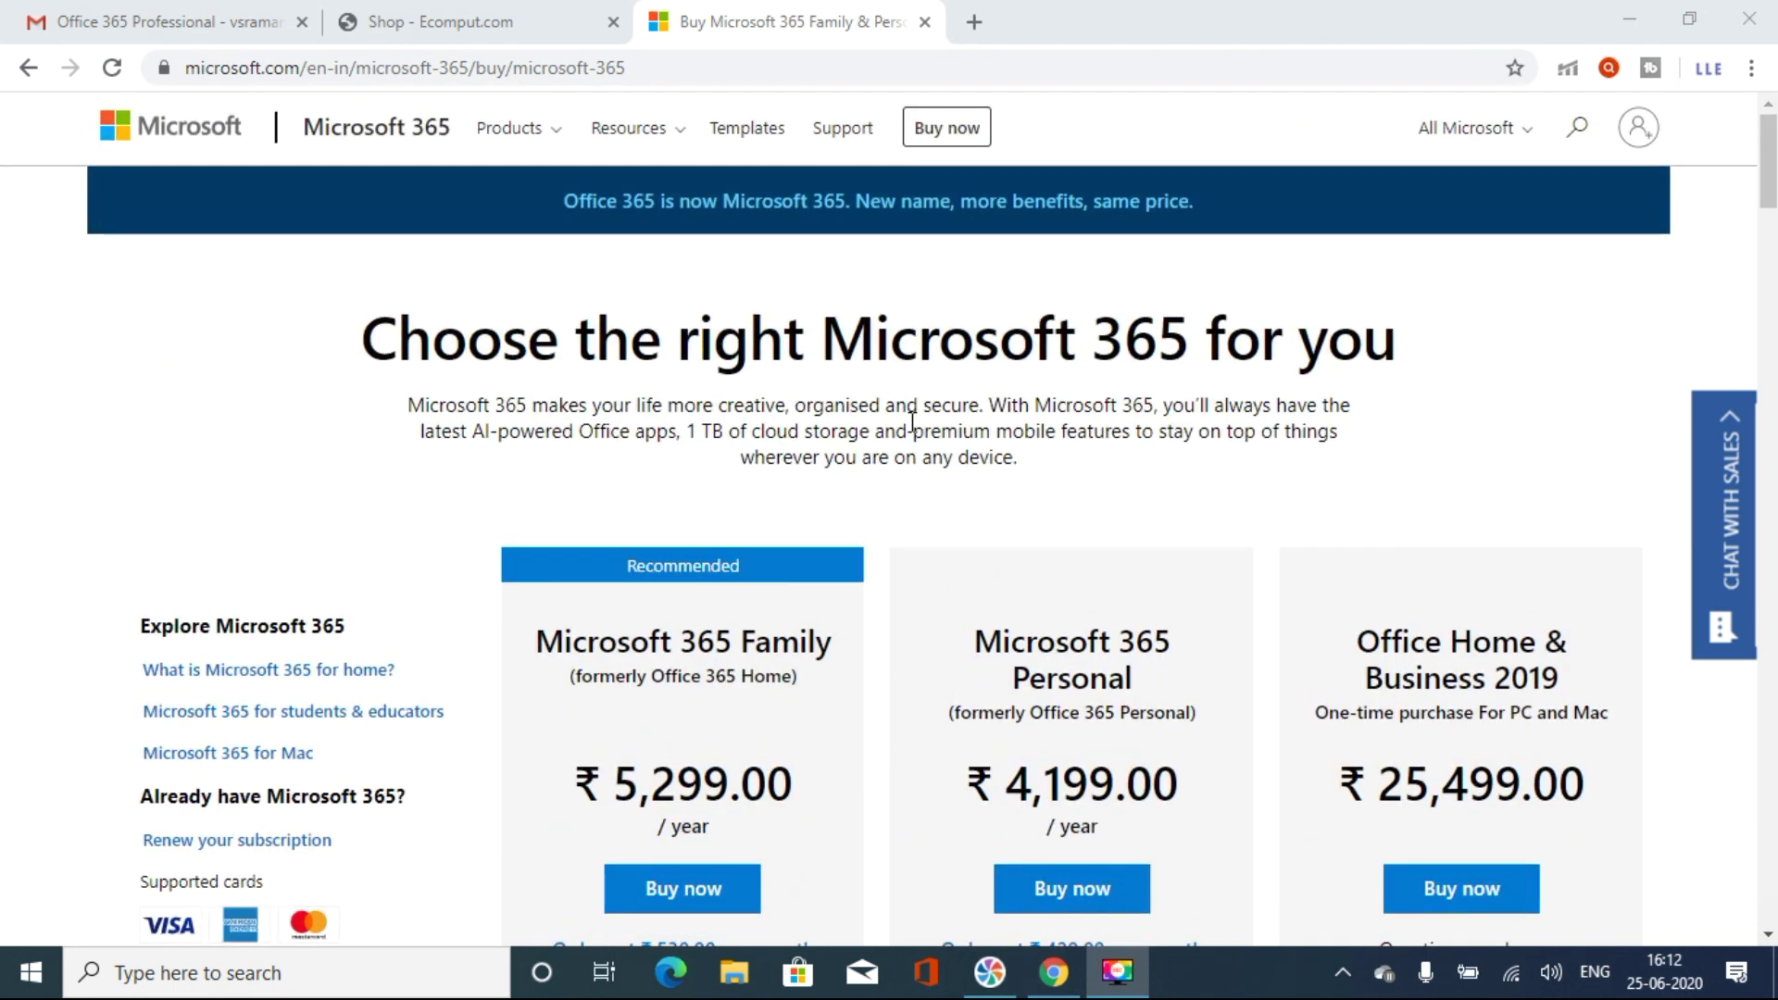
pyautogui.scroll(-4, 1078, 507)
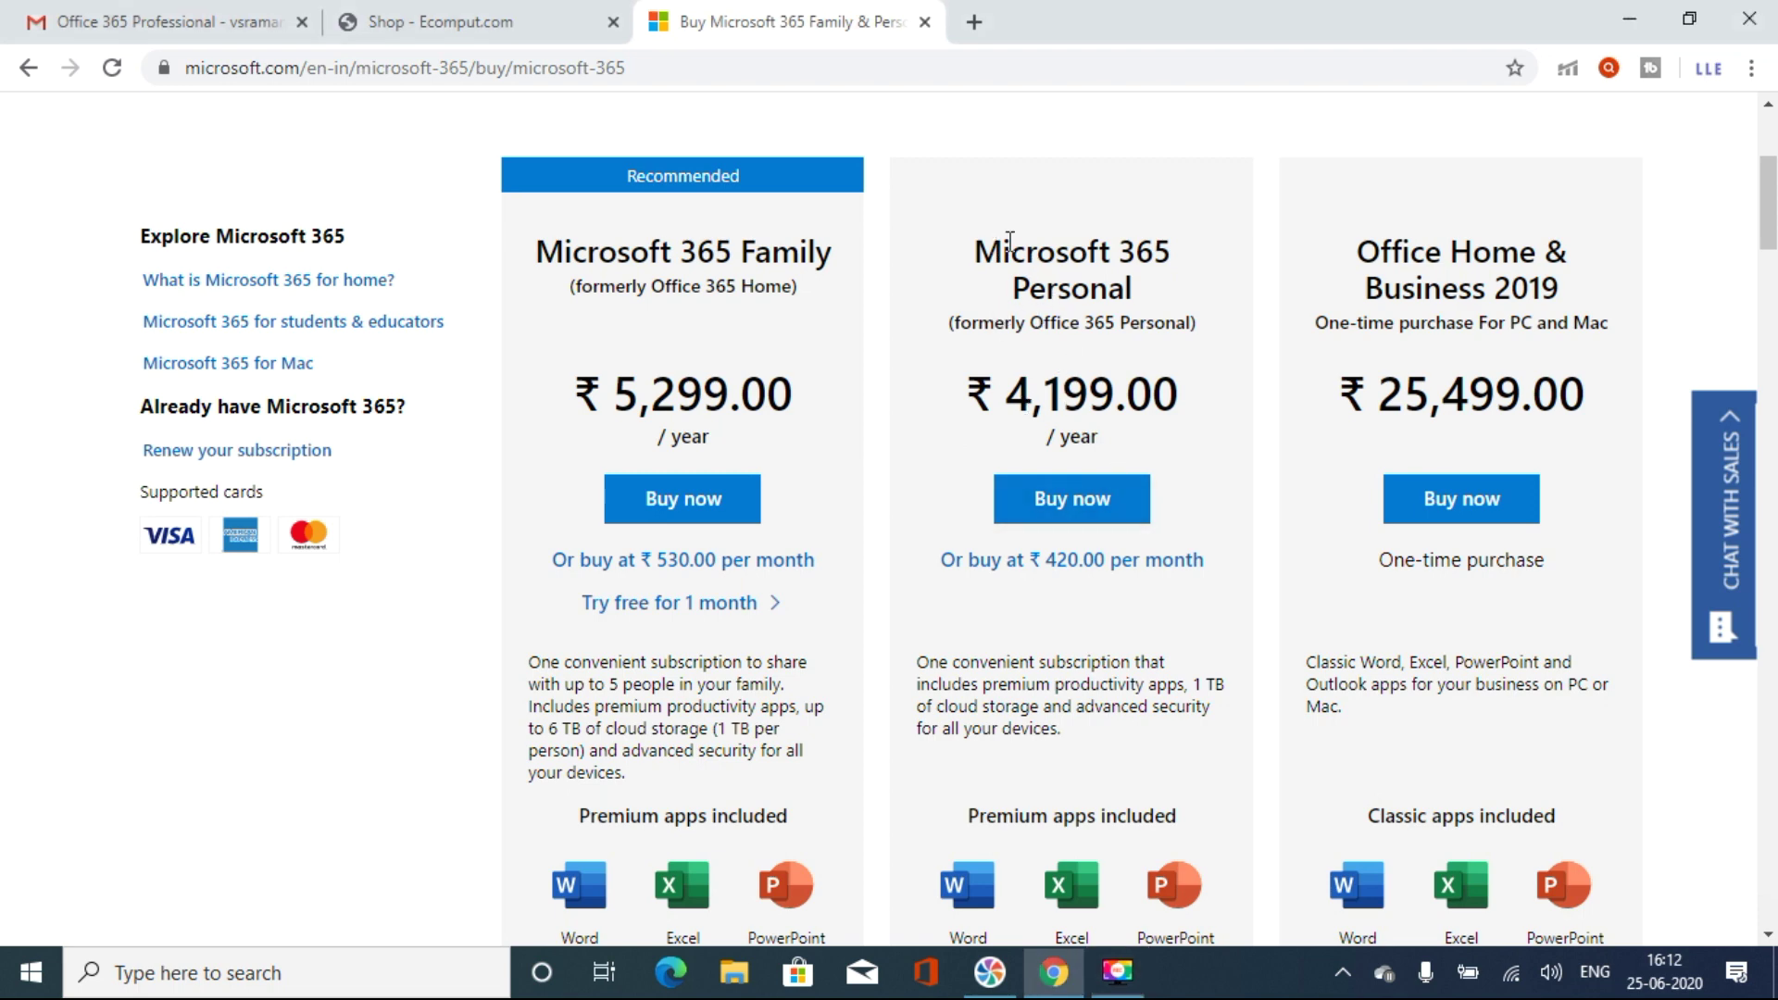
pyautogui.moveTo(996, 239); pyautogui.dragTo(1101, 235)
pyautogui.moveTo(1030, 290); pyautogui.dragTo(1139, 286)
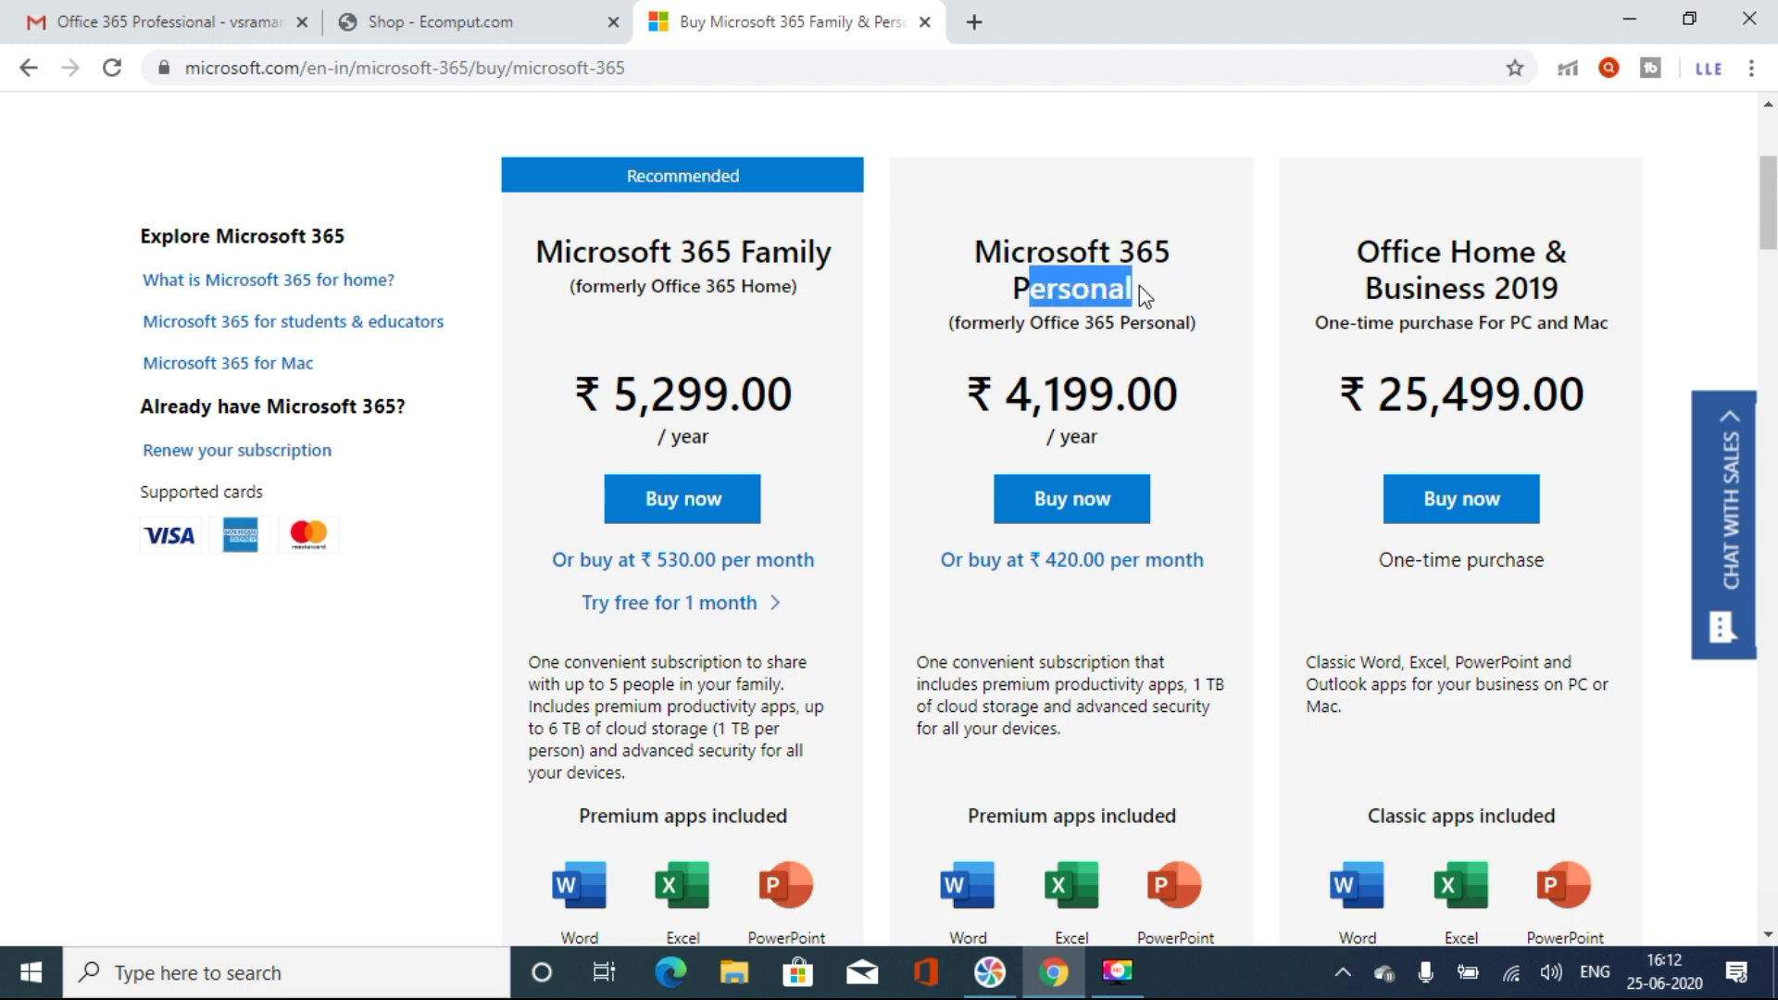
pyautogui.moveTo(1059, 398); pyautogui.dragTo(1176, 396)
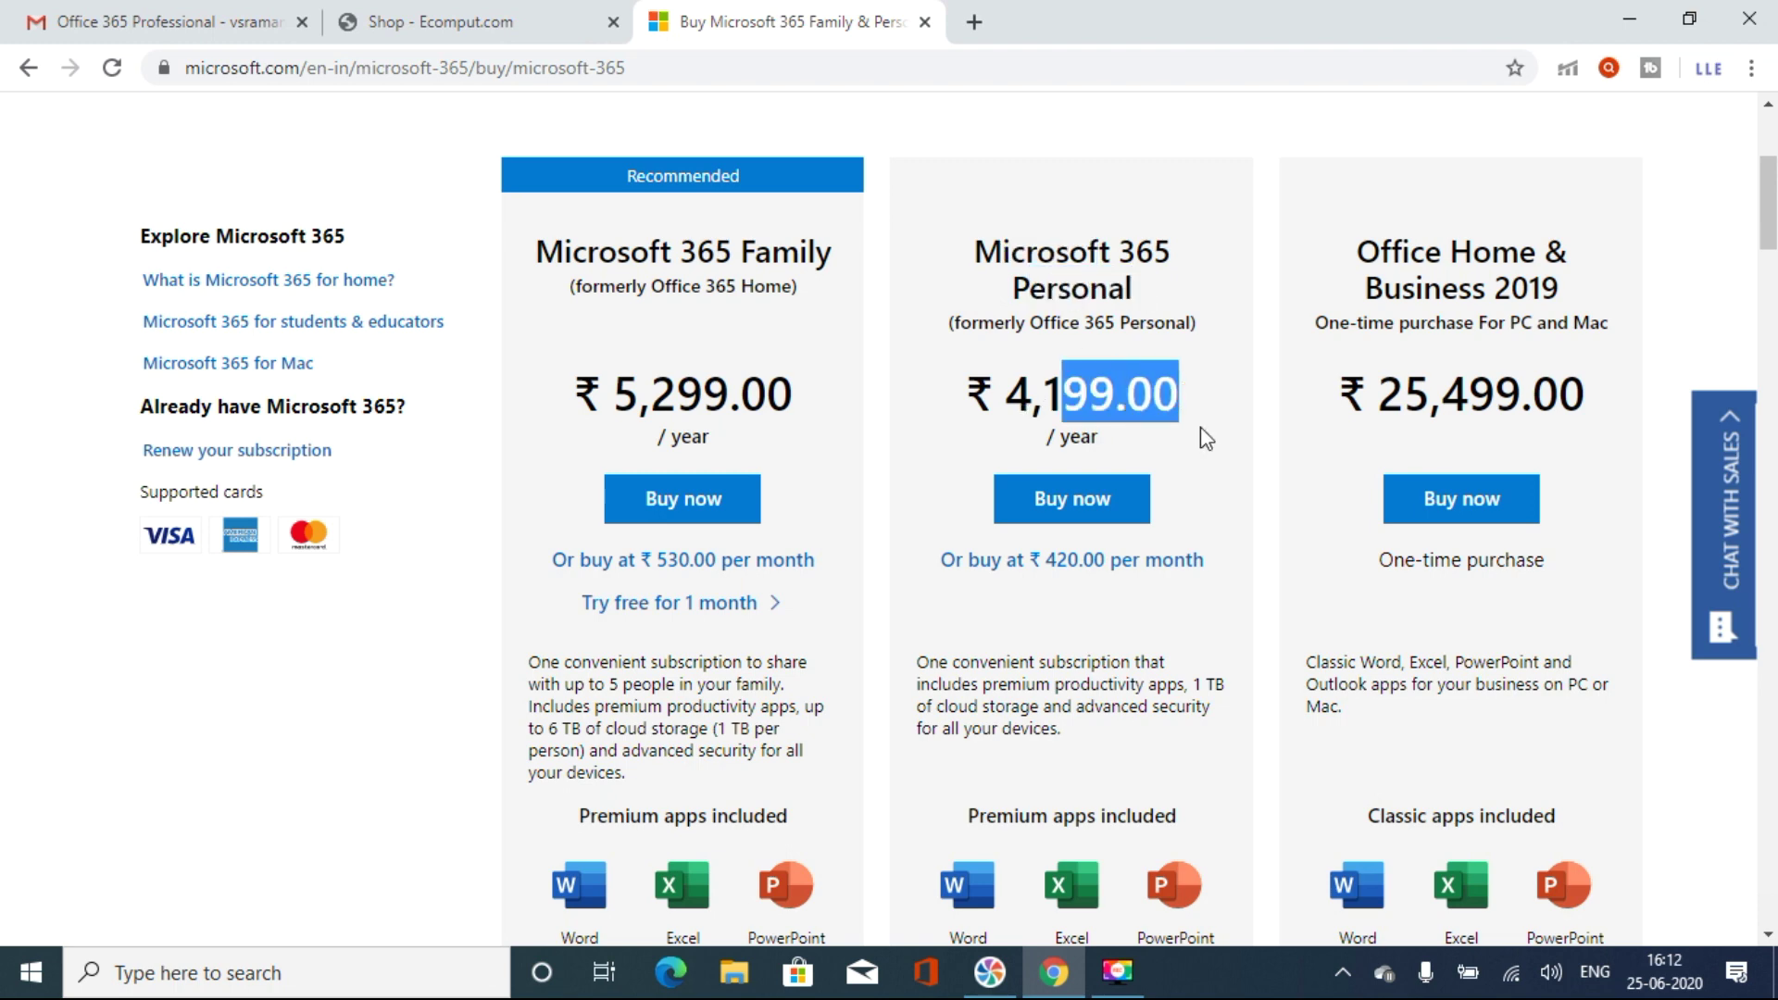
pyautogui.scroll(-3, 1207, 439)
pyautogui.scroll(4, 1209, 468)
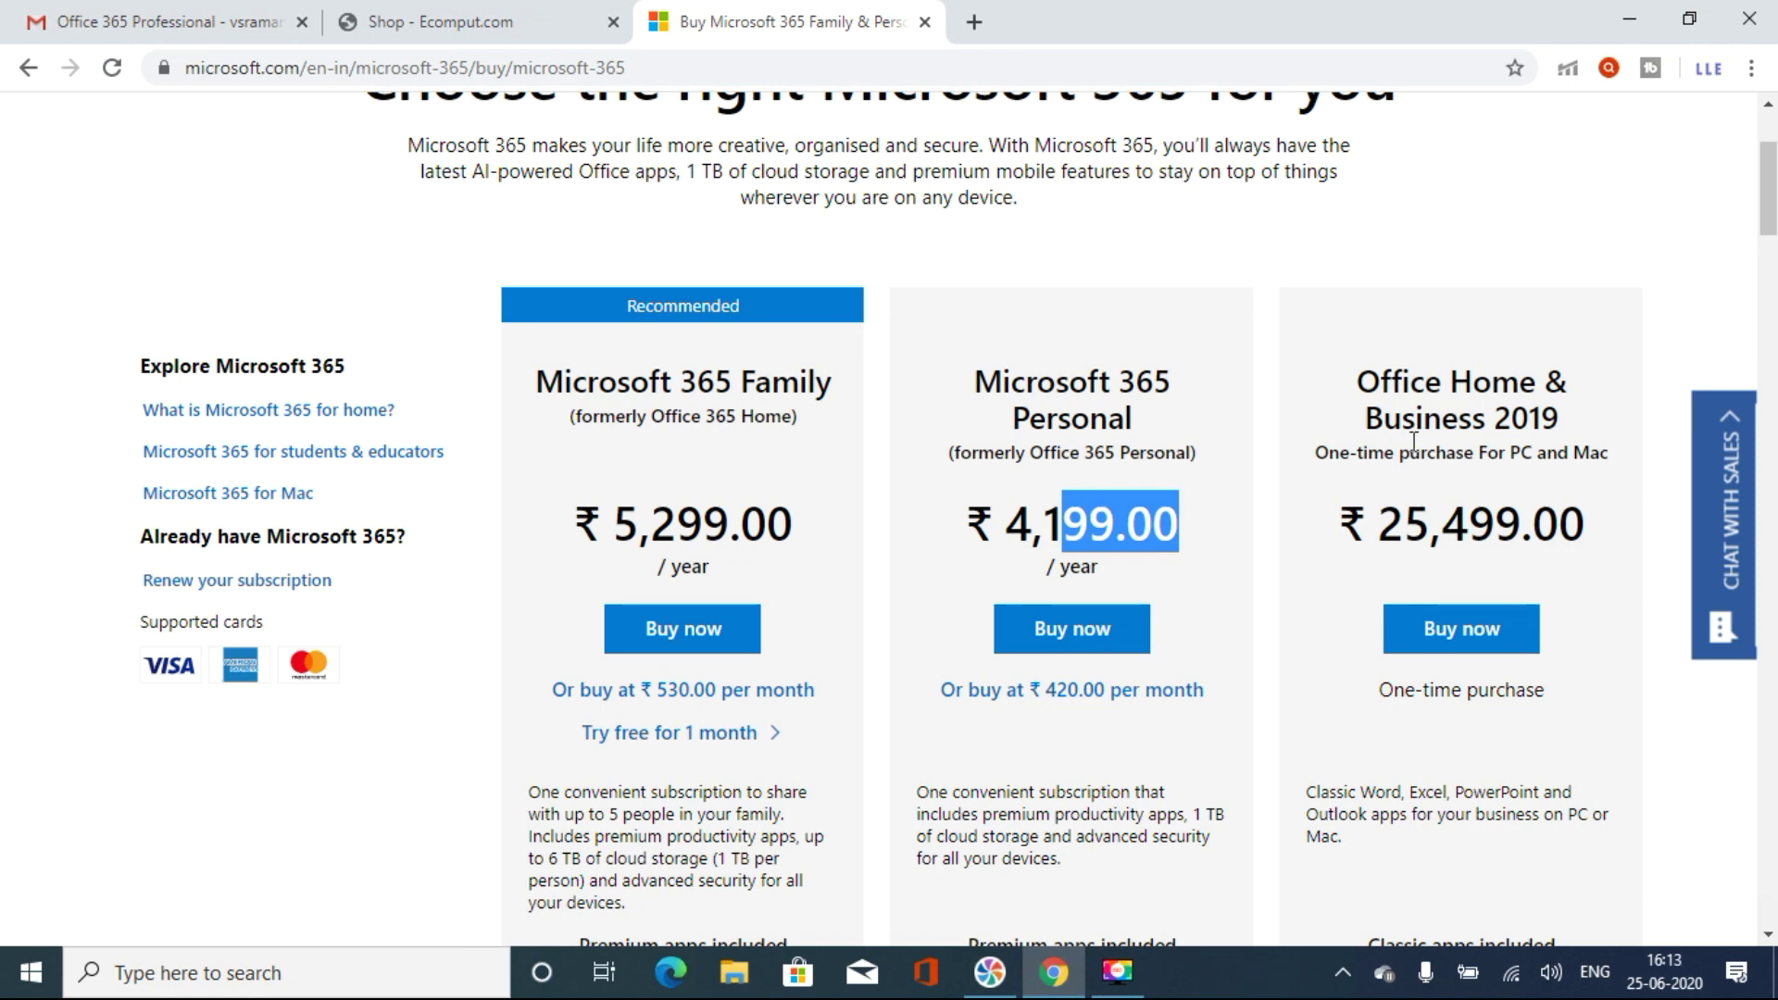
# Step: Highlight Office Home & Business 2019 as a one-time purchase
pyautogui.moveTo(1374, 381); pyautogui.dragTo(1567, 383)
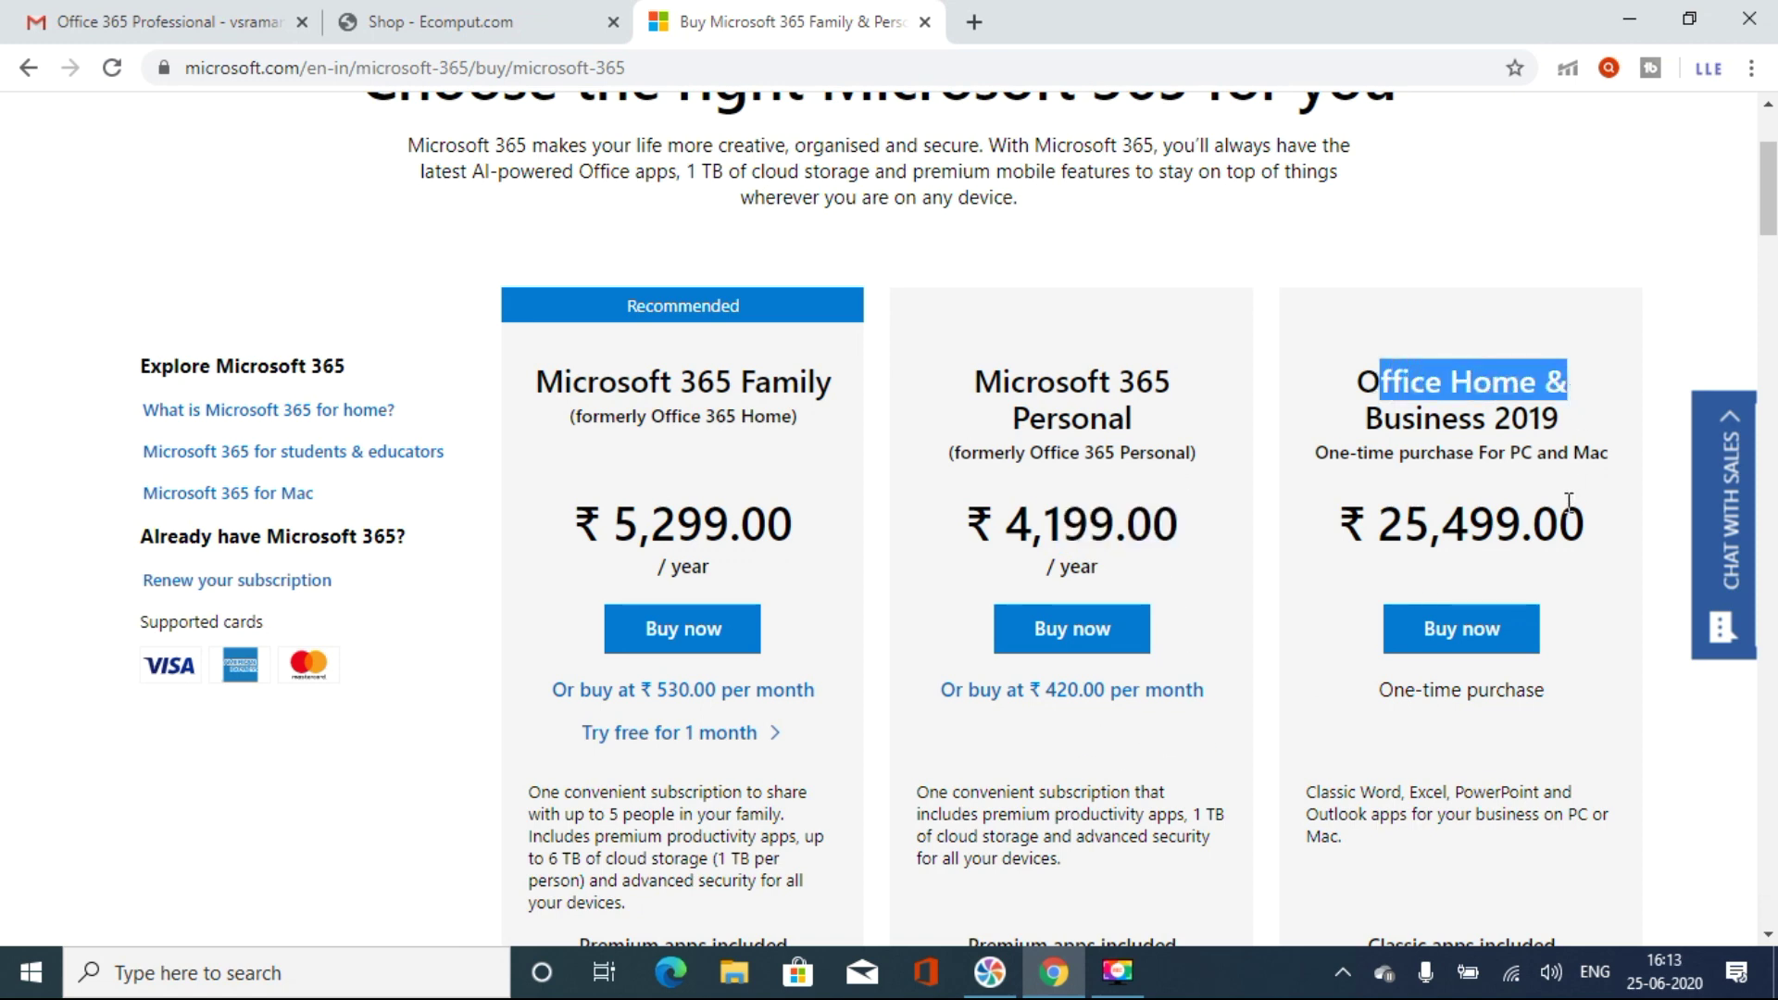
pyautogui.scroll(-3, 1567, 500)
pyautogui.scroll(2, 1563, 528)
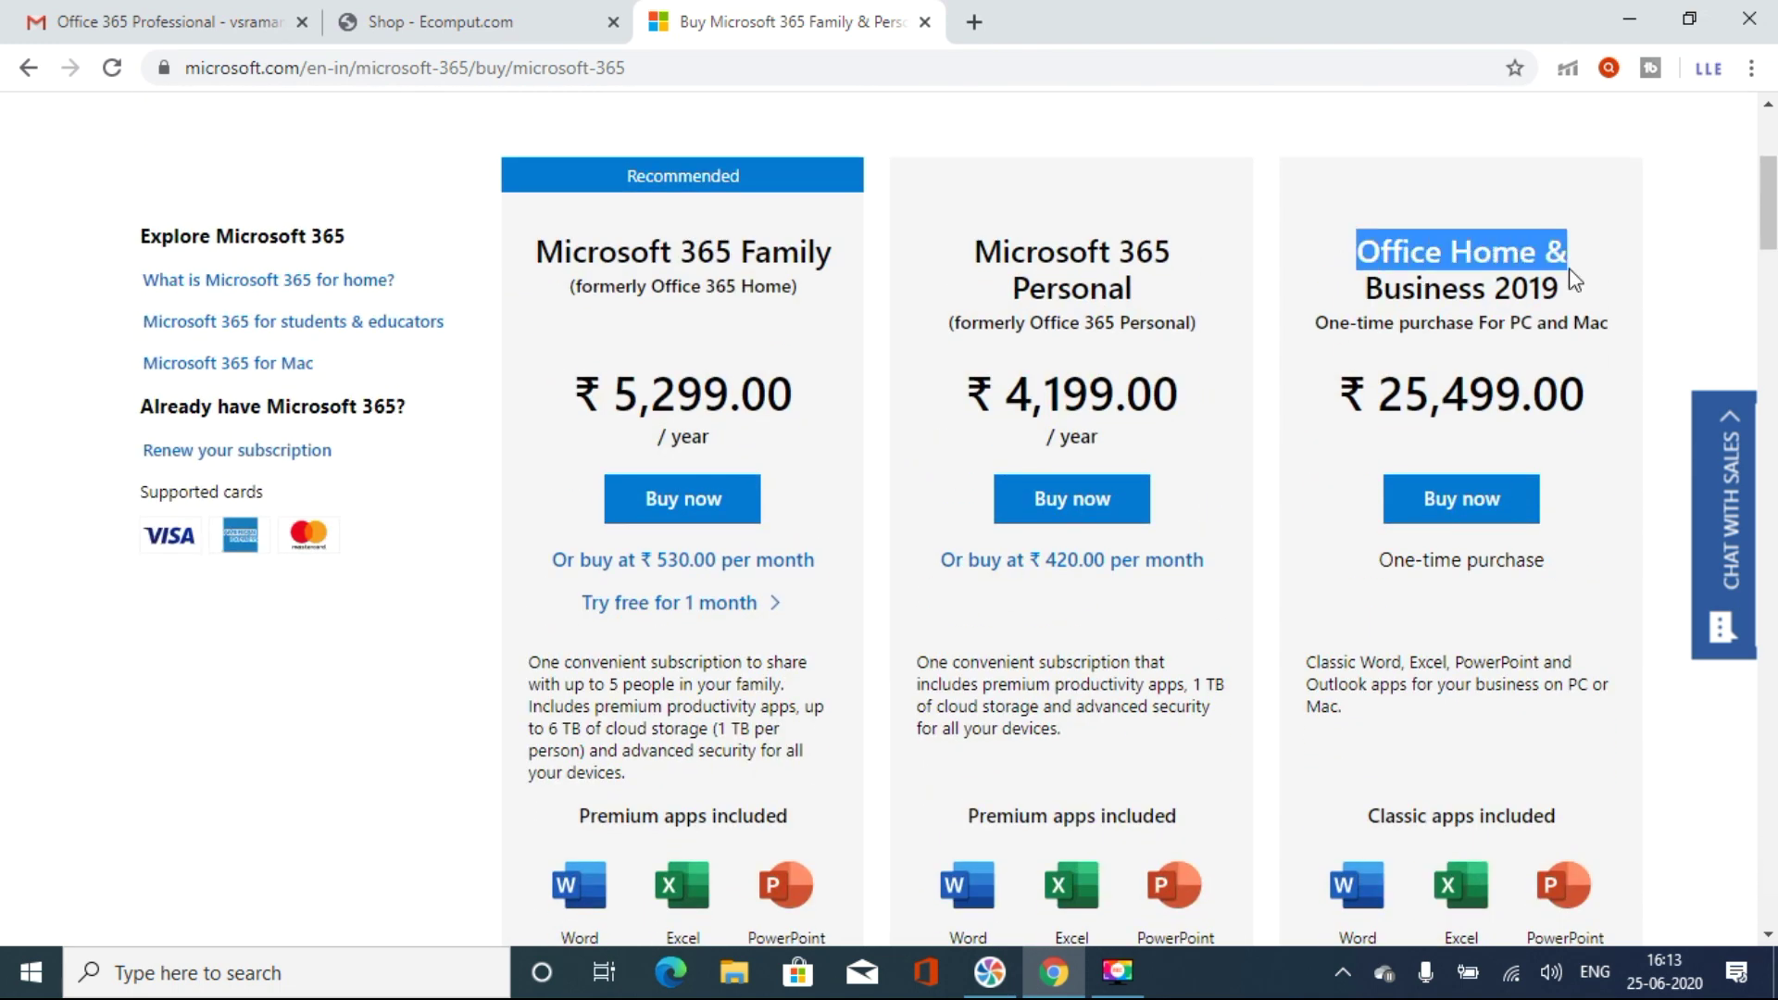
pyautogui.moveTo(1357, 248); pyautogui.dragTo(1575, 289)
pyautogui.moveTo(1328, 323); pyautogui.dragTo(1590, 324)
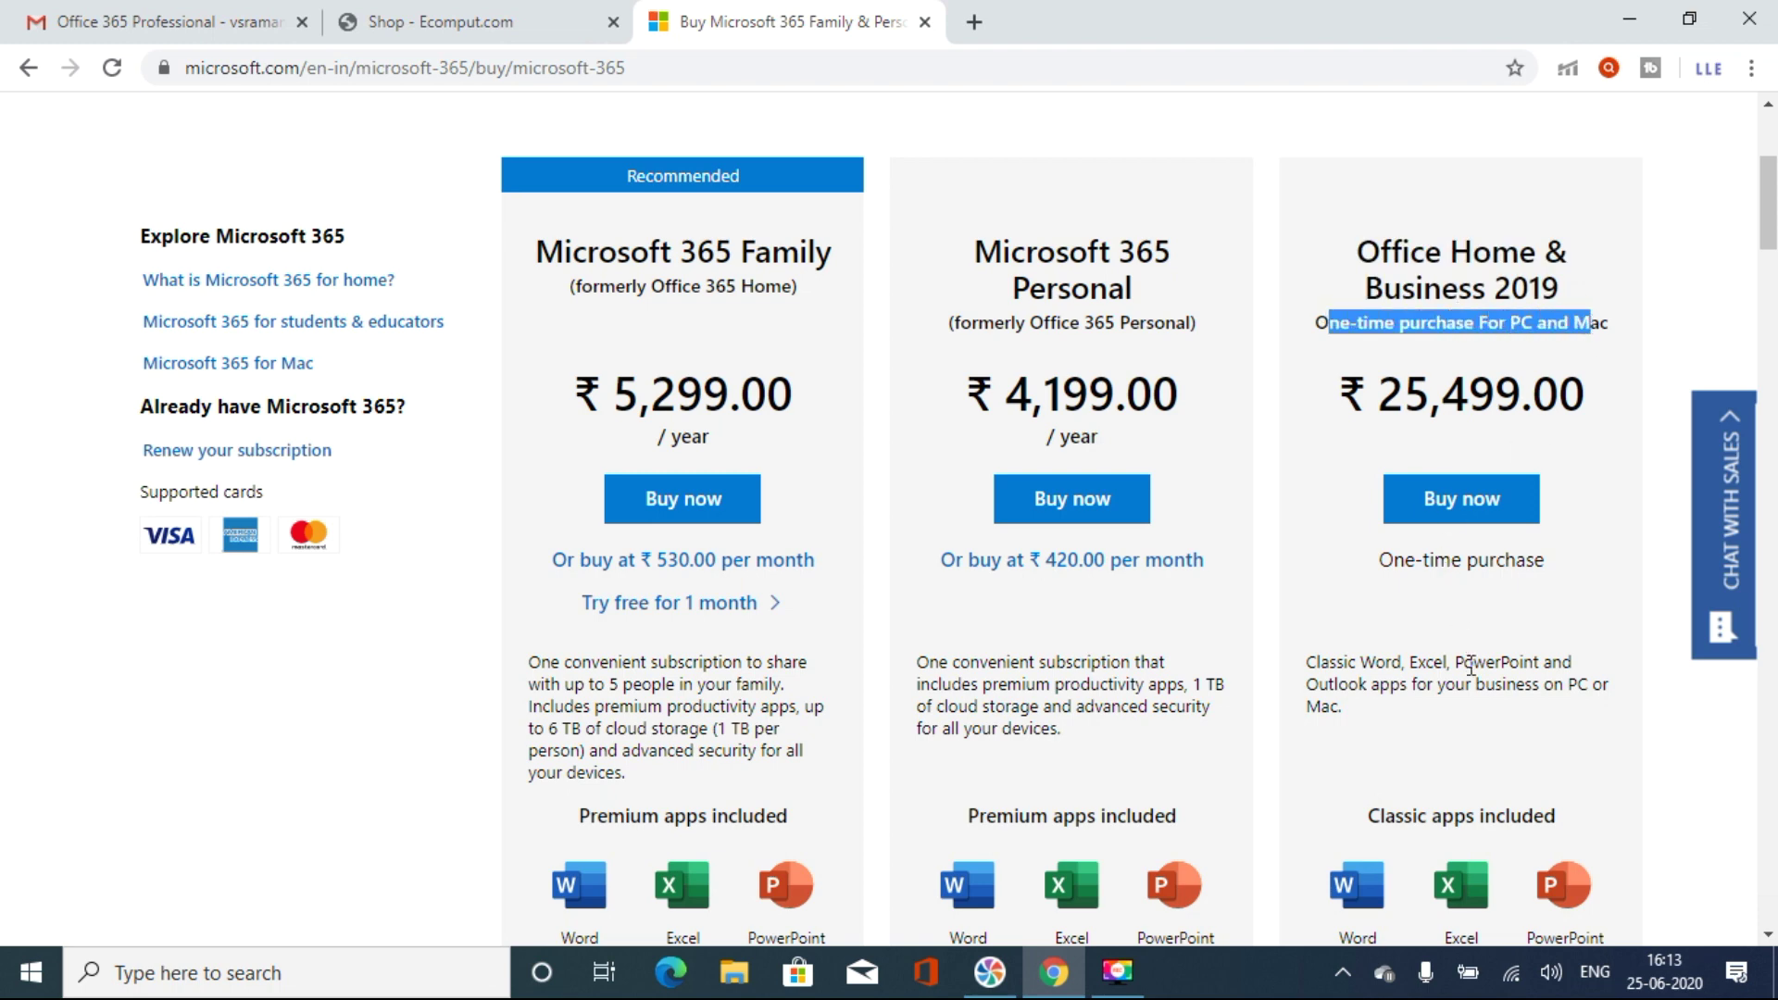
# Step: Scroll through the remaining plans, then switch to the Ecomput.com shop tab
pyautogui.scroll(-1, 1471, 664)
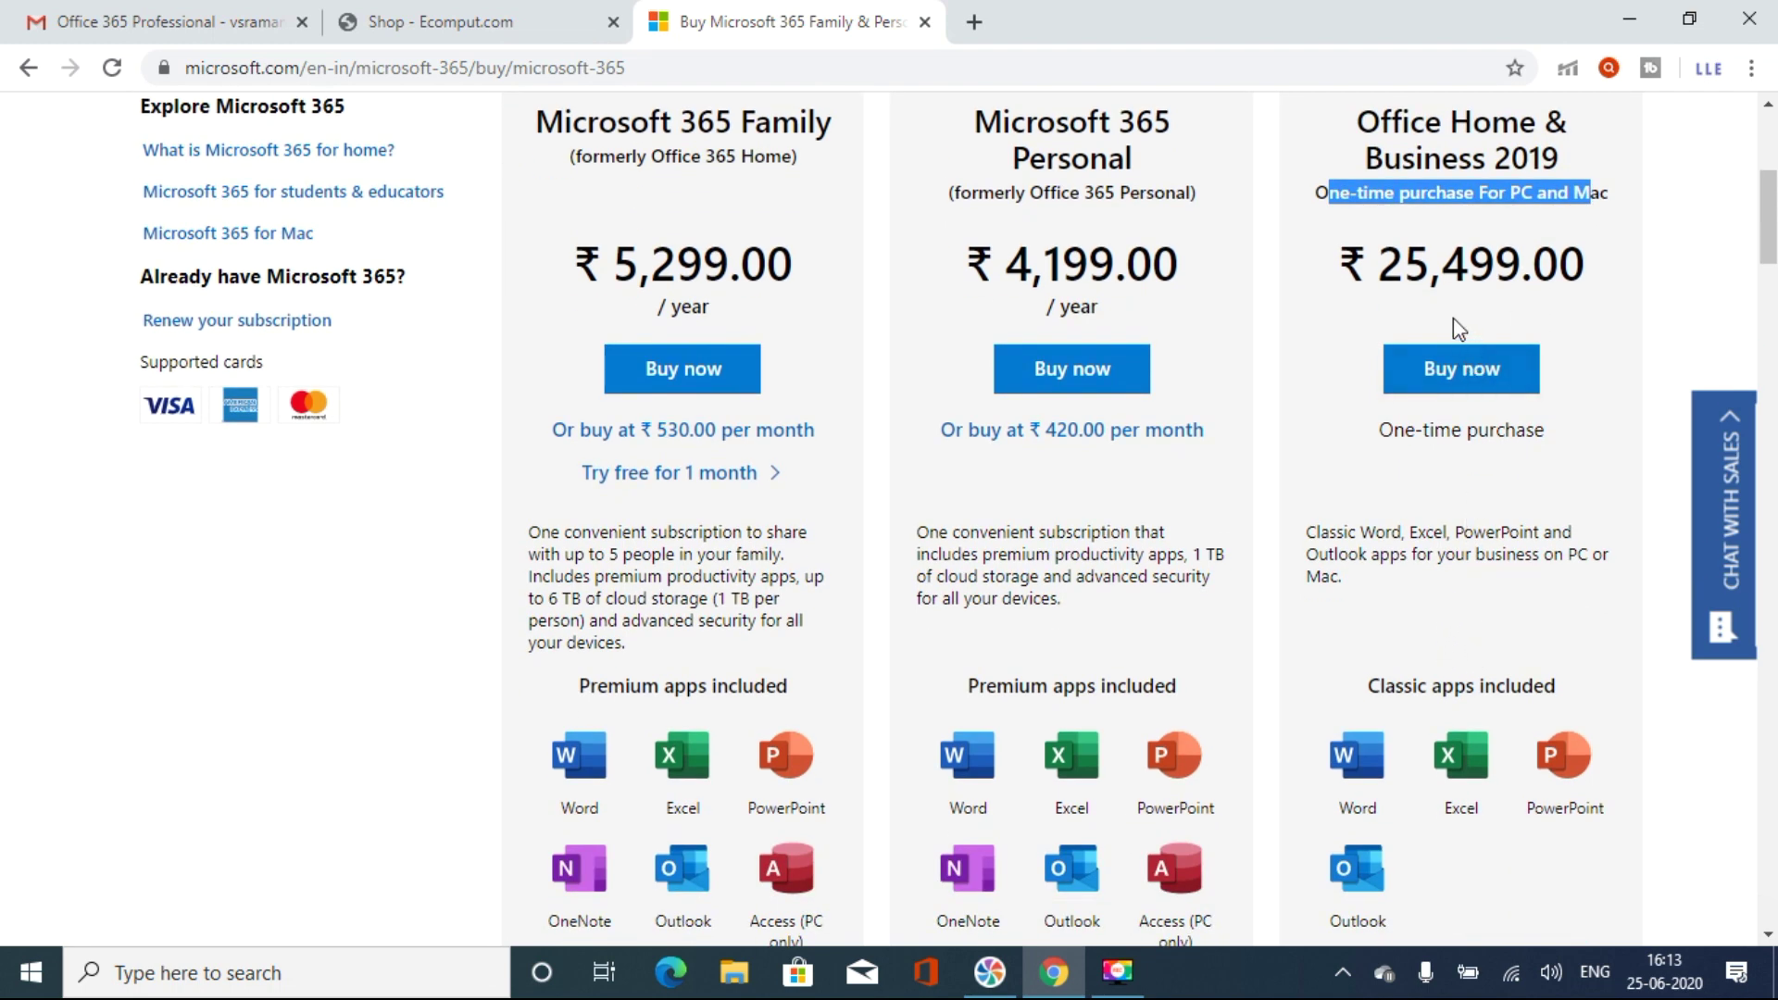
pyautogui.scroll(-1, 1488, 656)
pyautogui.scroll(-2, 1352, 662)
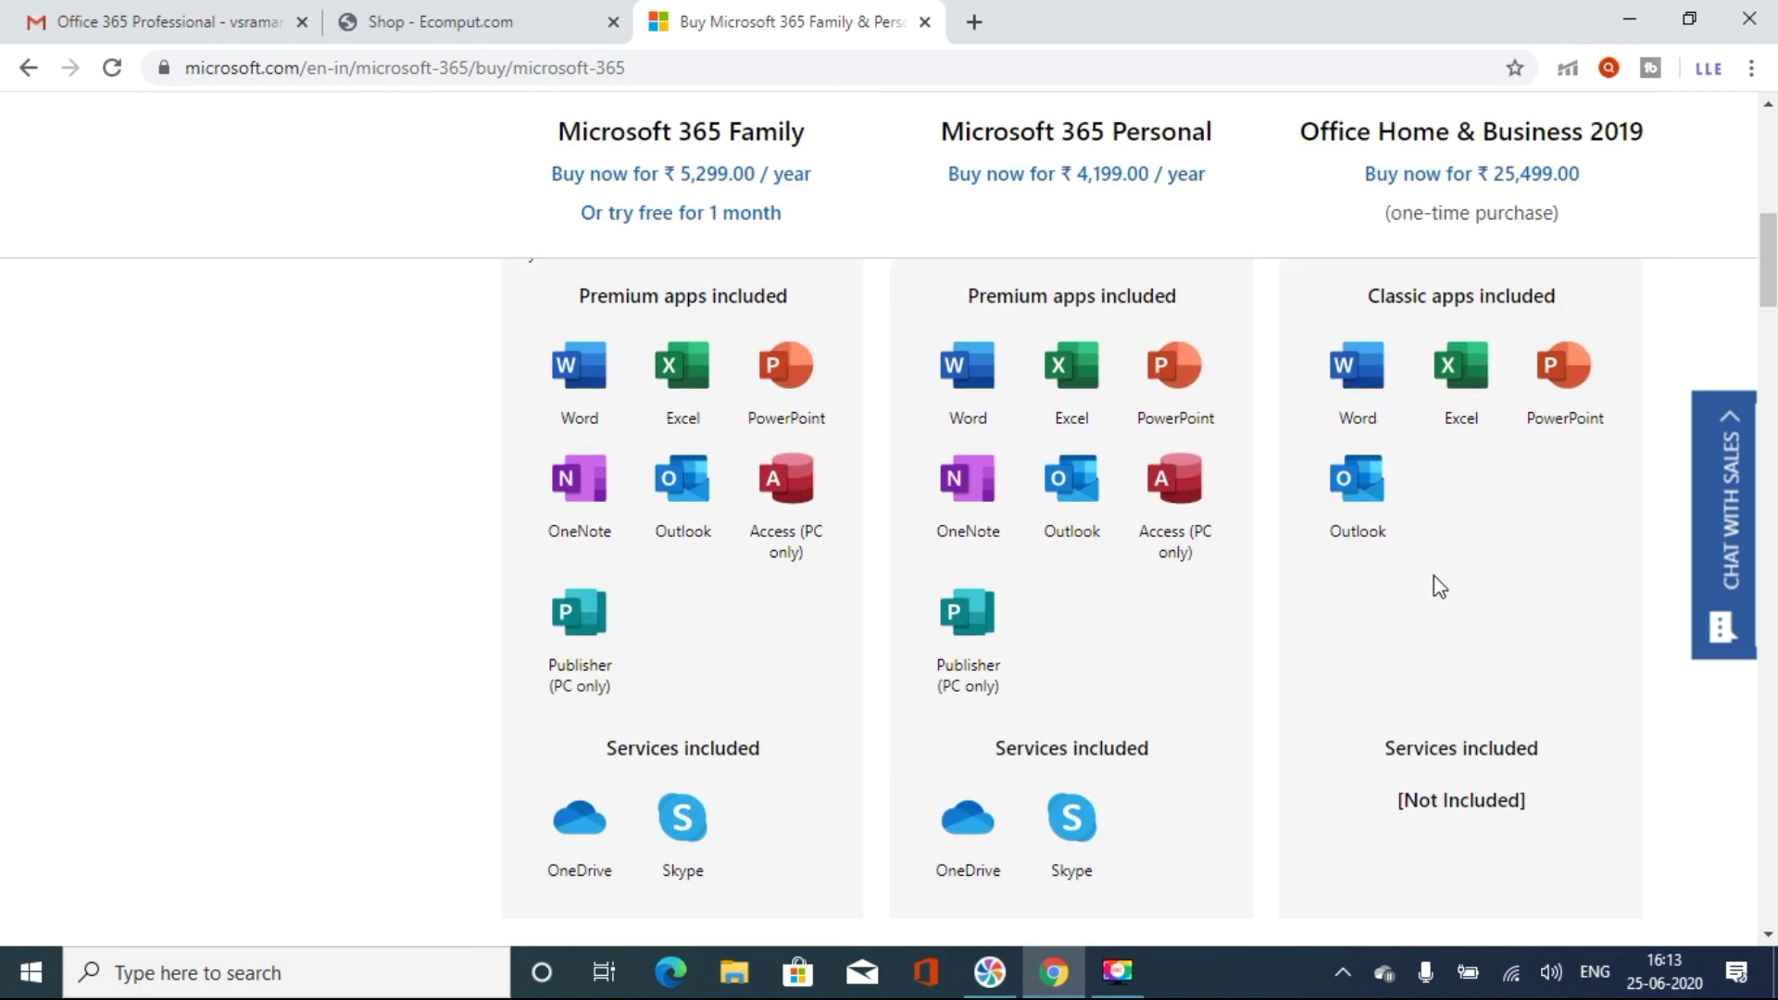
pyautogui.scroll(4, 1434, 576)
pyautogui.scroll(2, 1436, 580)
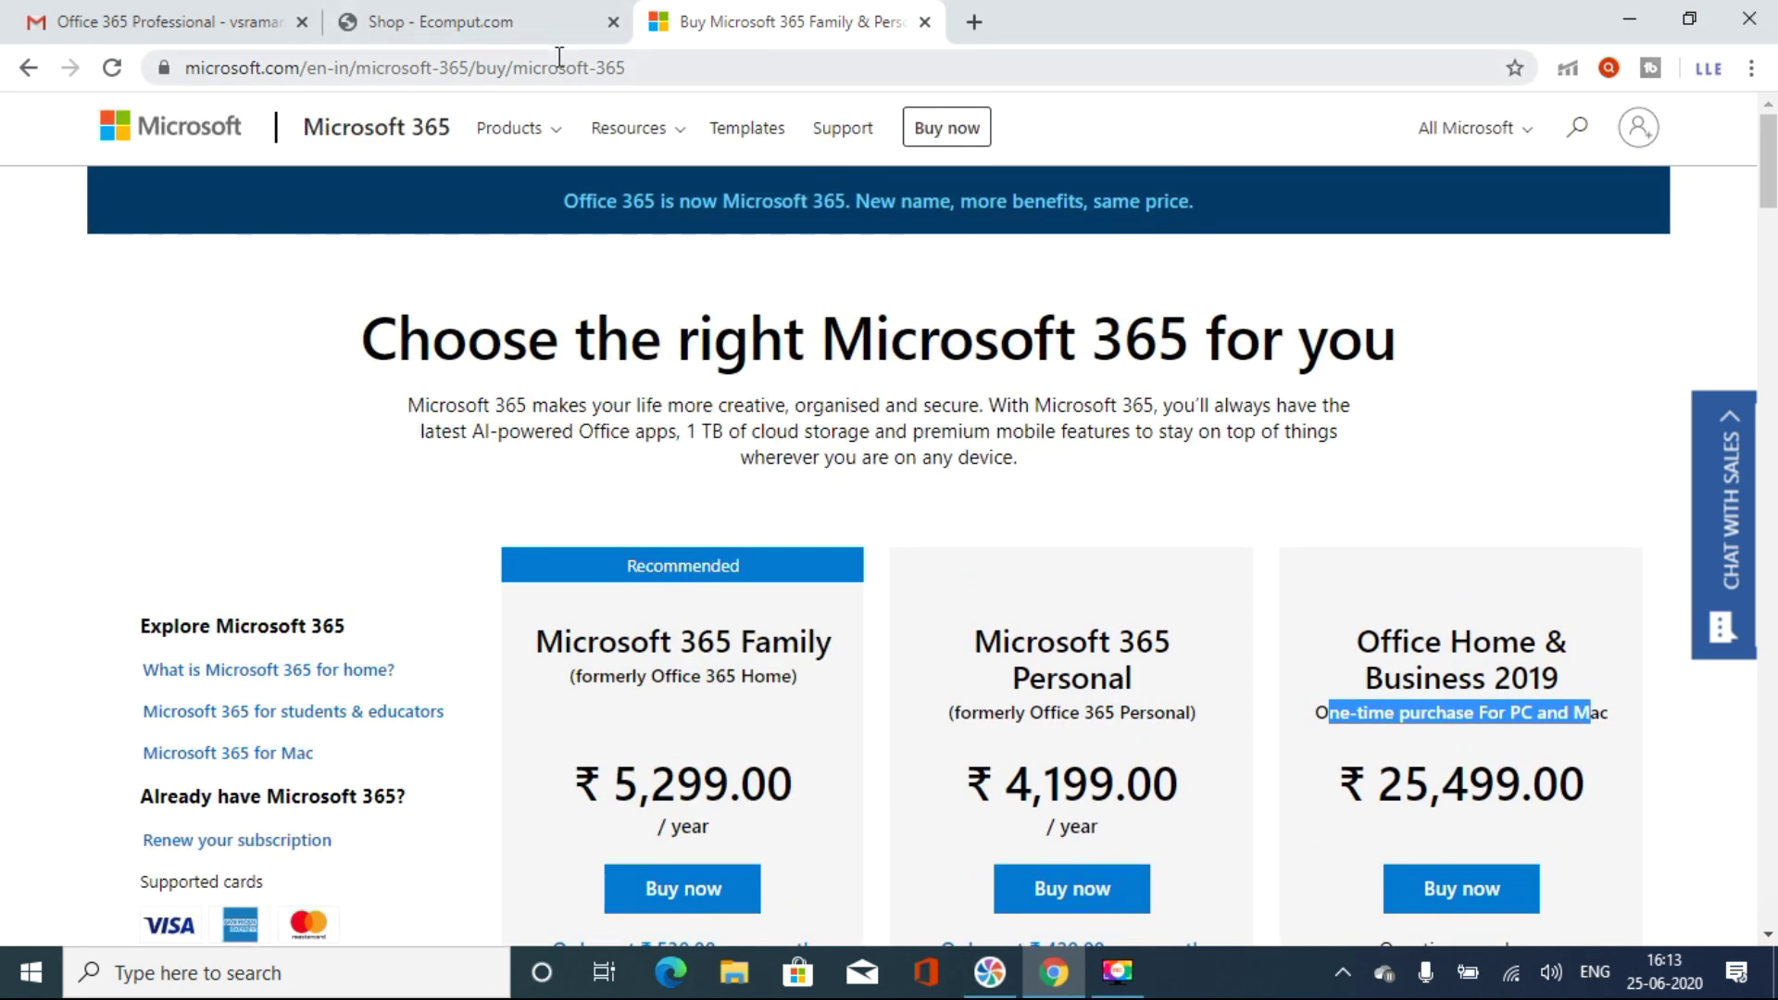
pyautogui.click(514, 15)
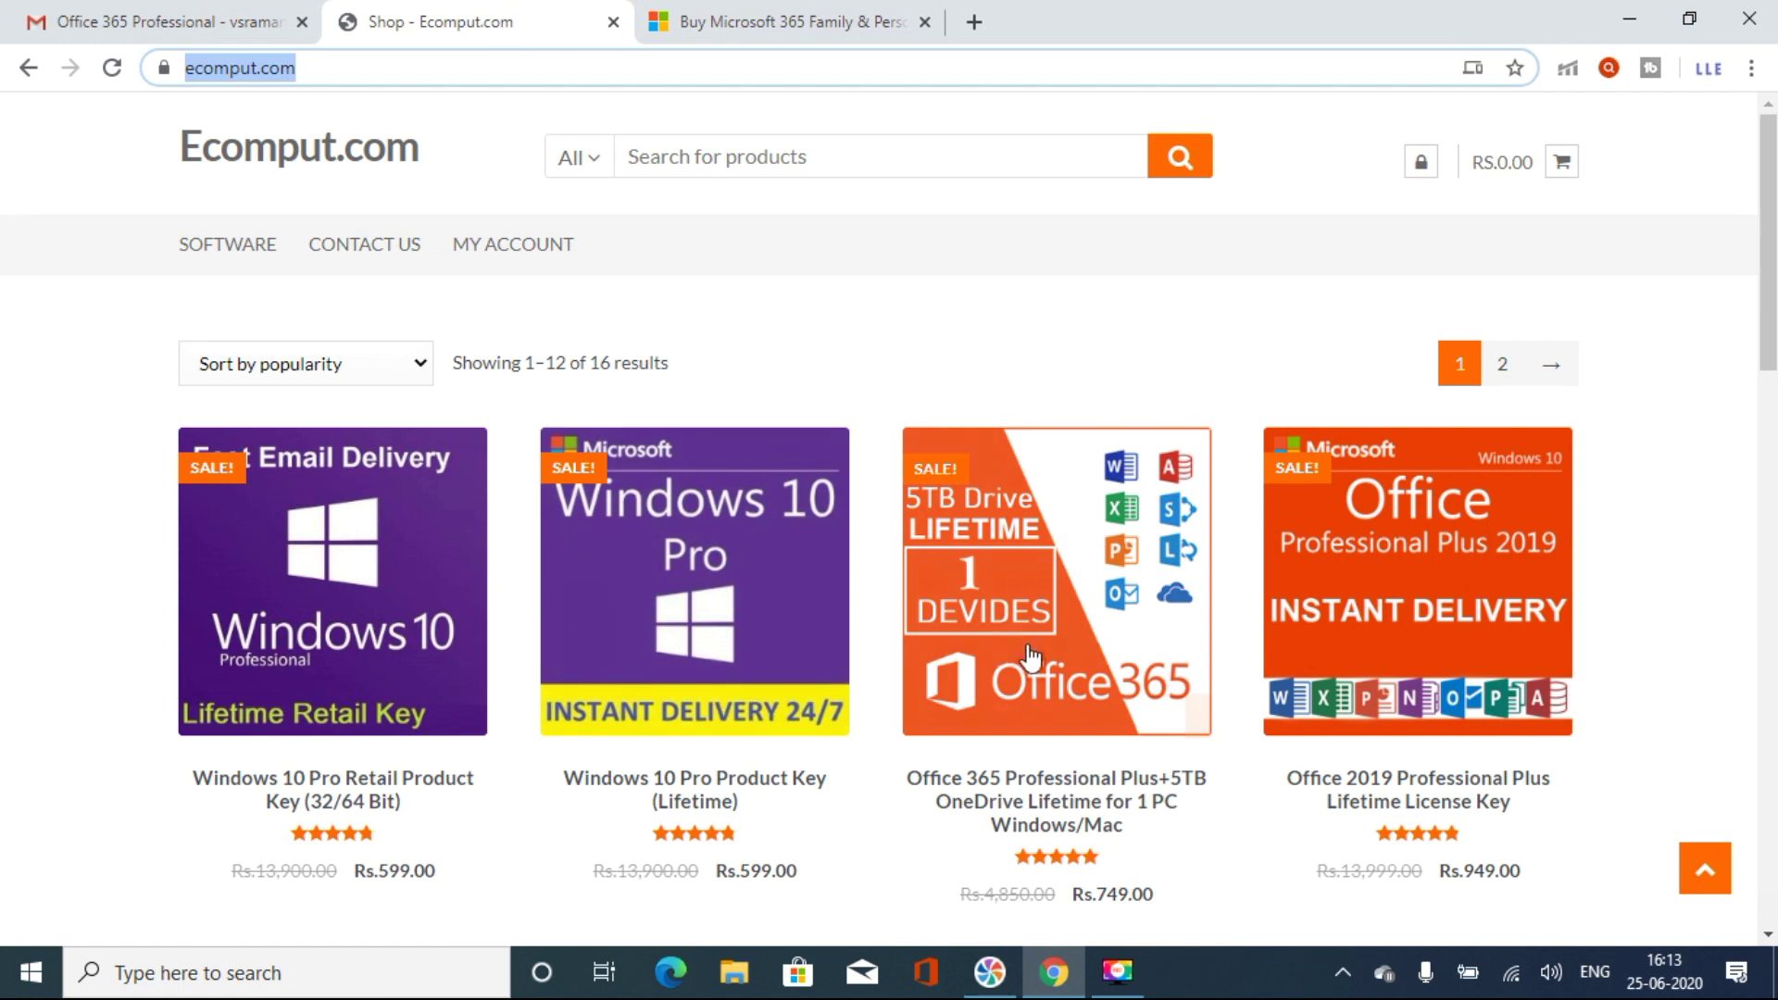
# Step: Open the Office 365 Professional Plus product page and scroll through its details
pyautogui.scroll(-3, 1102, 662)
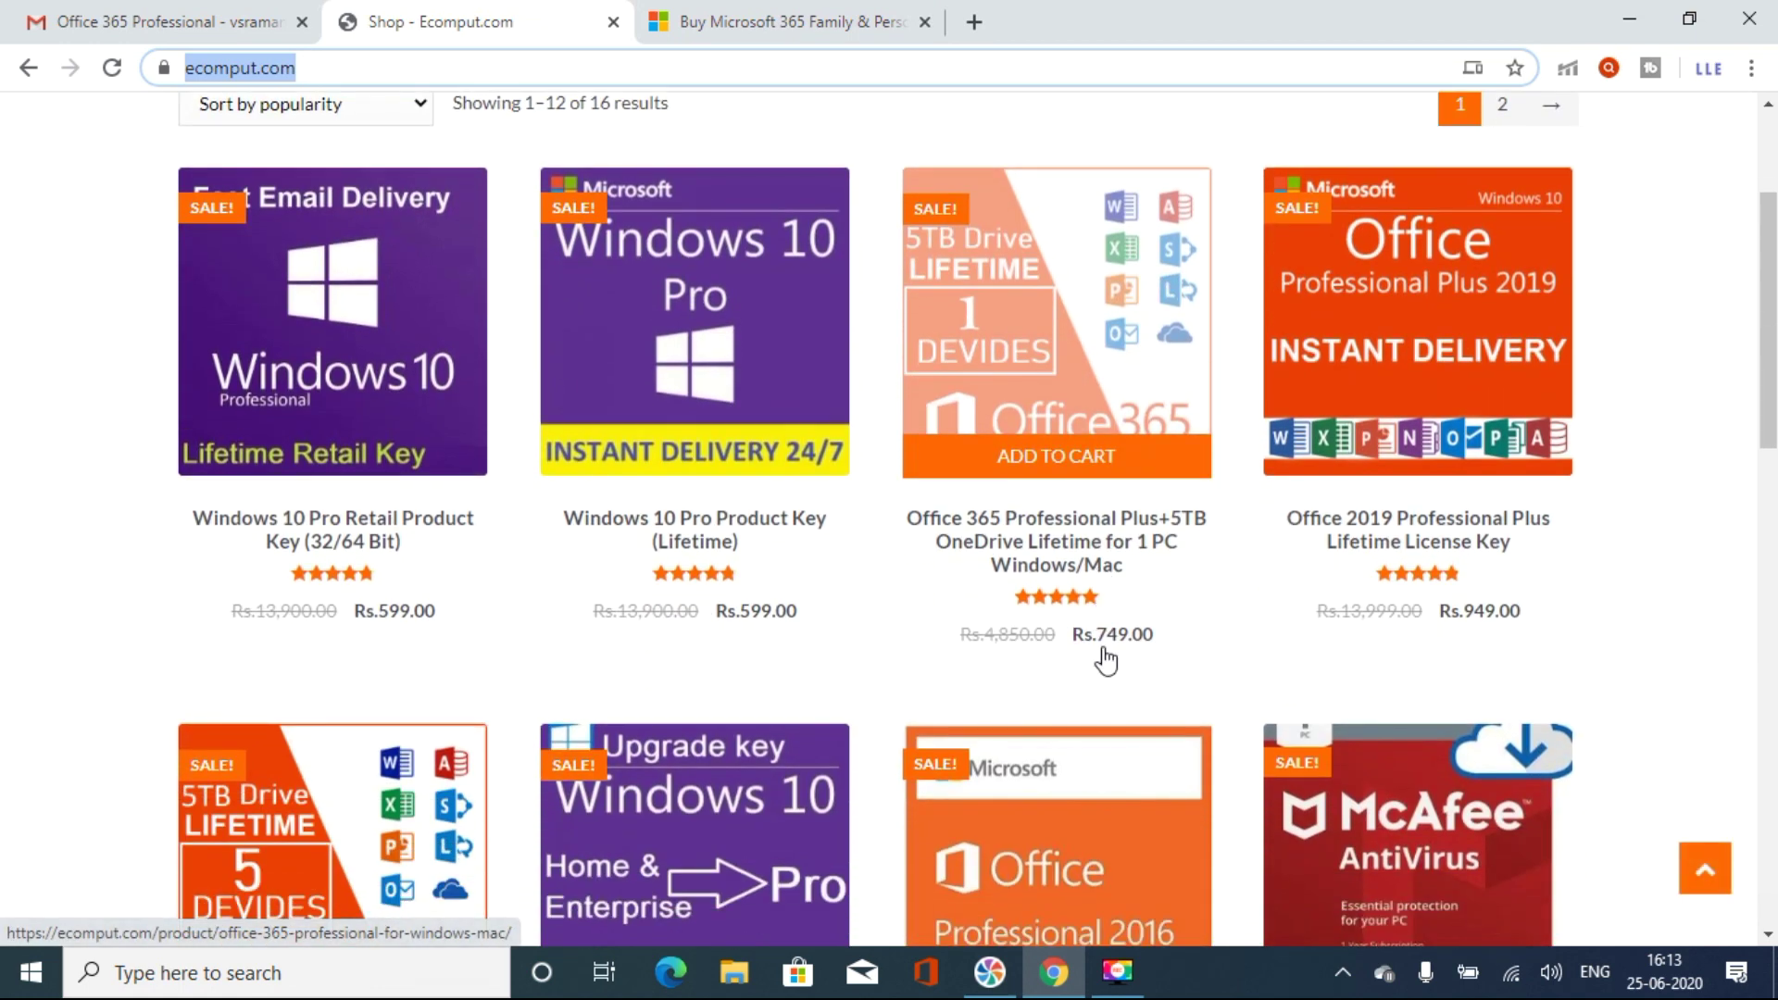
pyautogui.click(1066, 364)
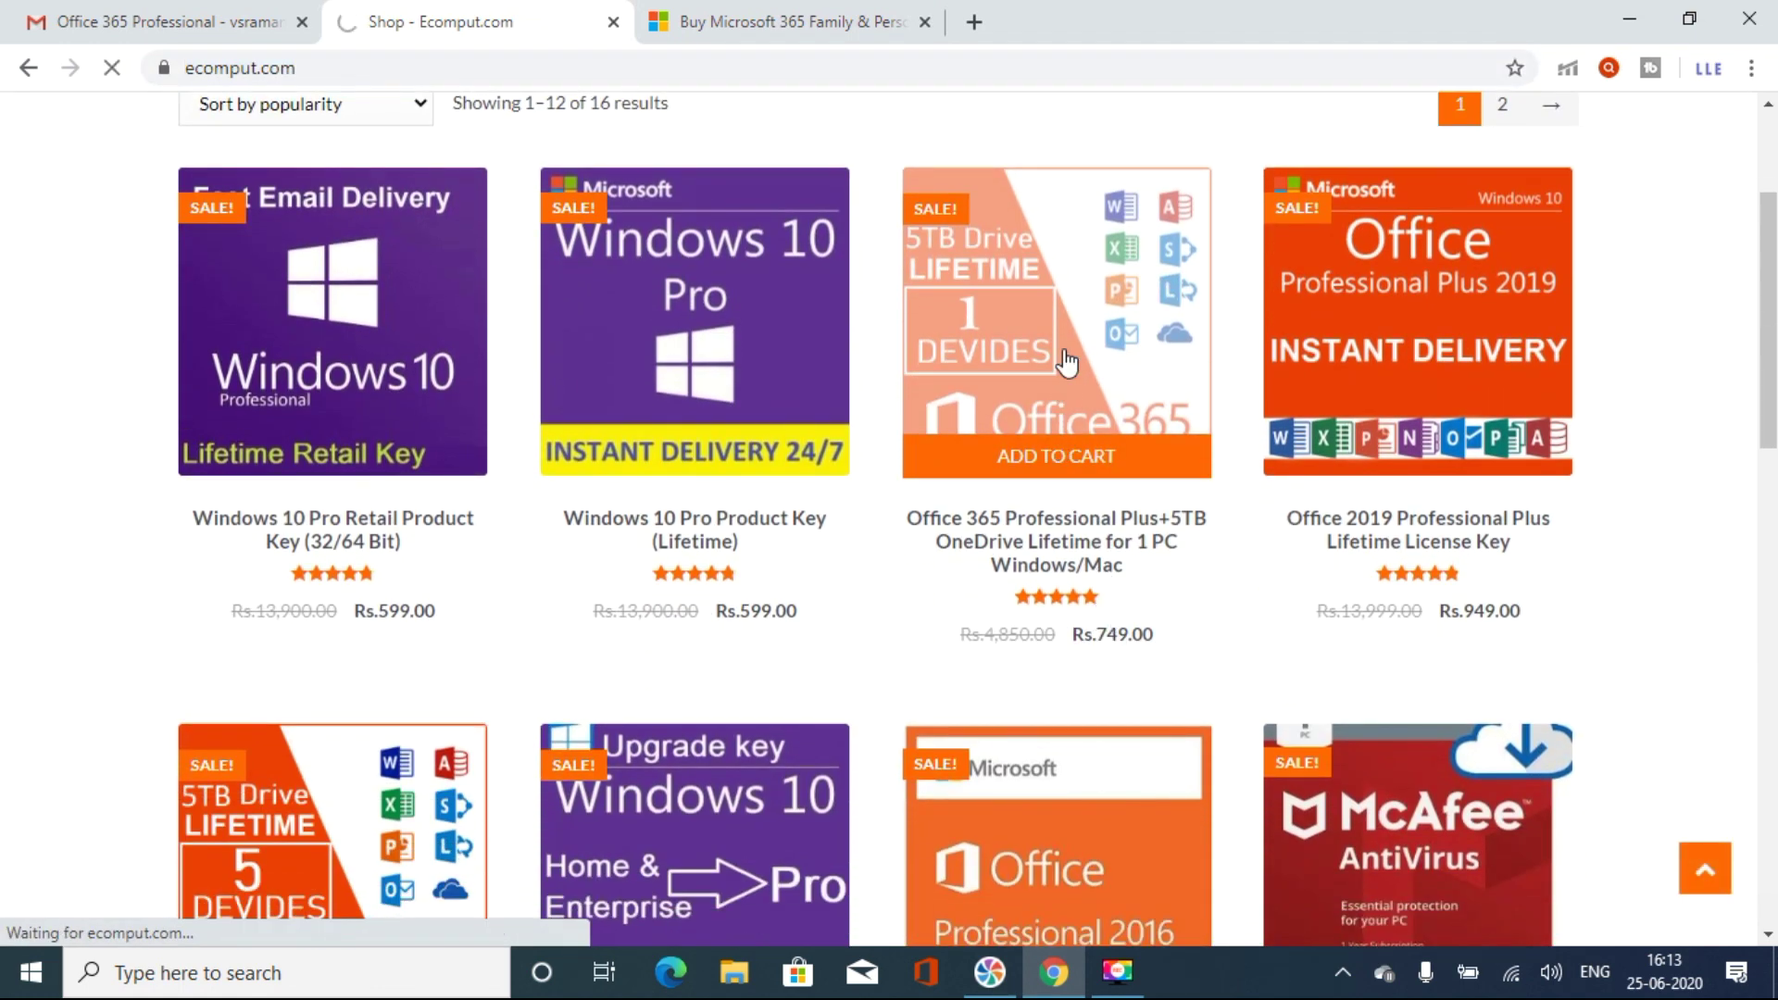
pyautogui.scroll(-1, 862, 468)
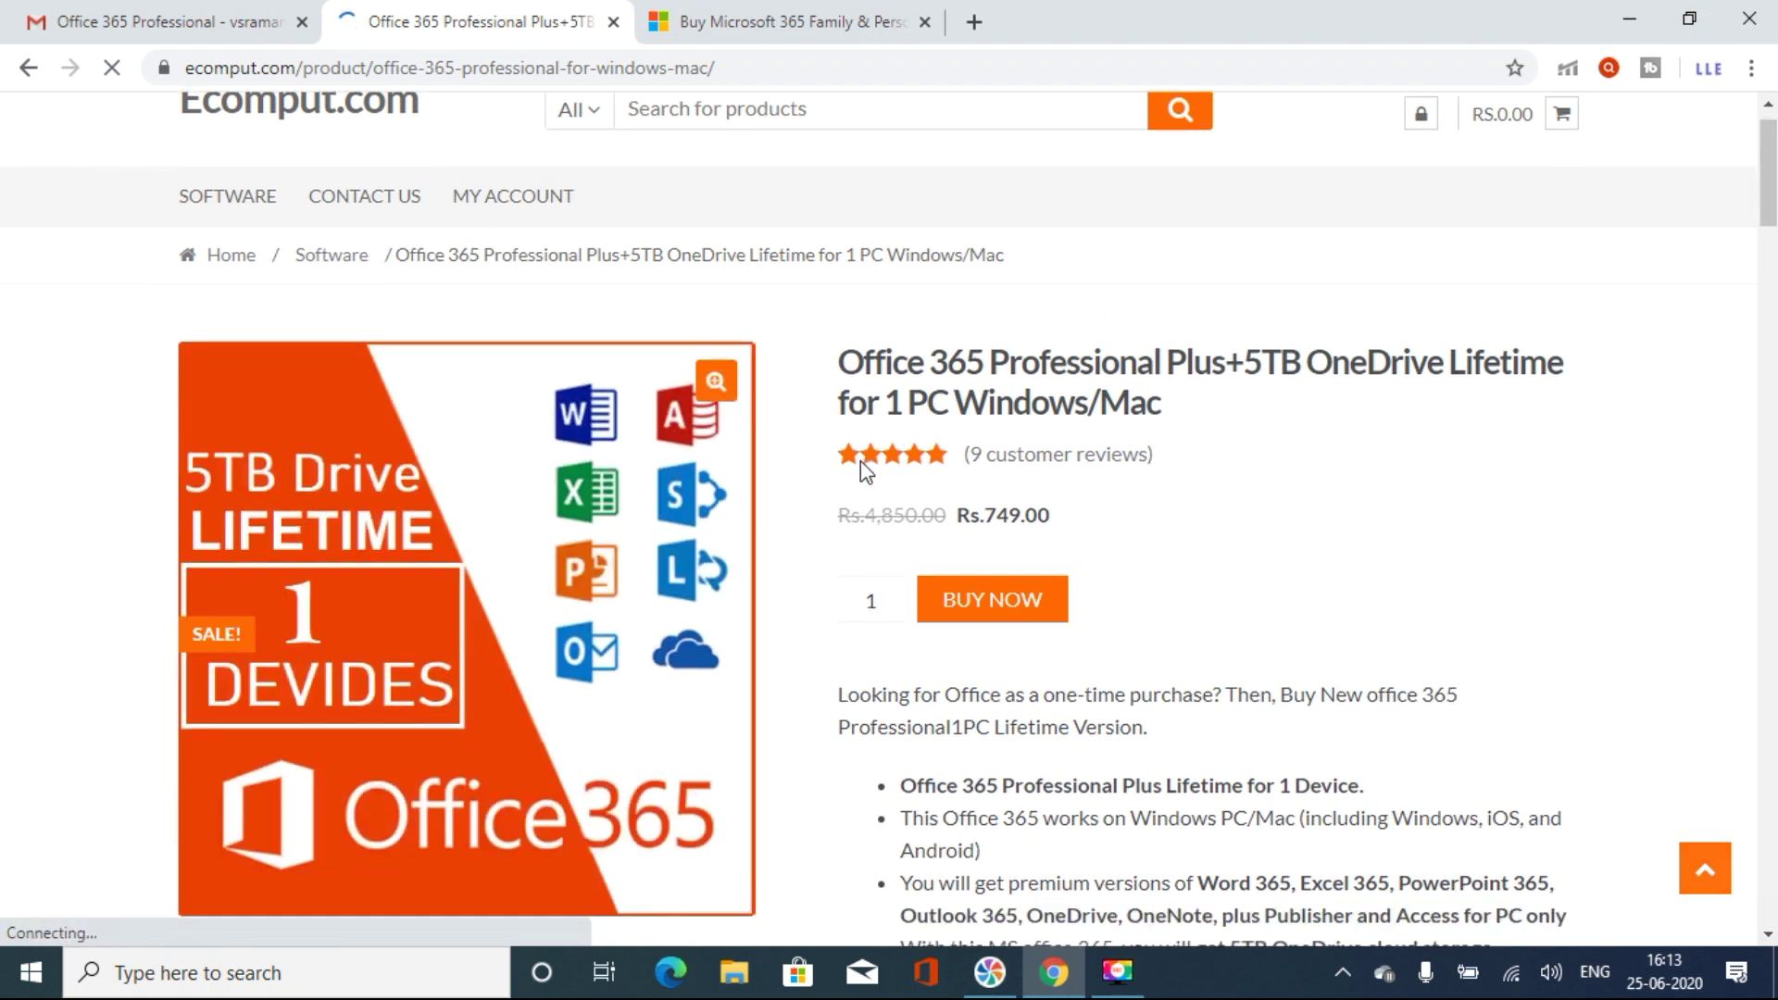
pyautogui.scroll(-1, 865, 467)
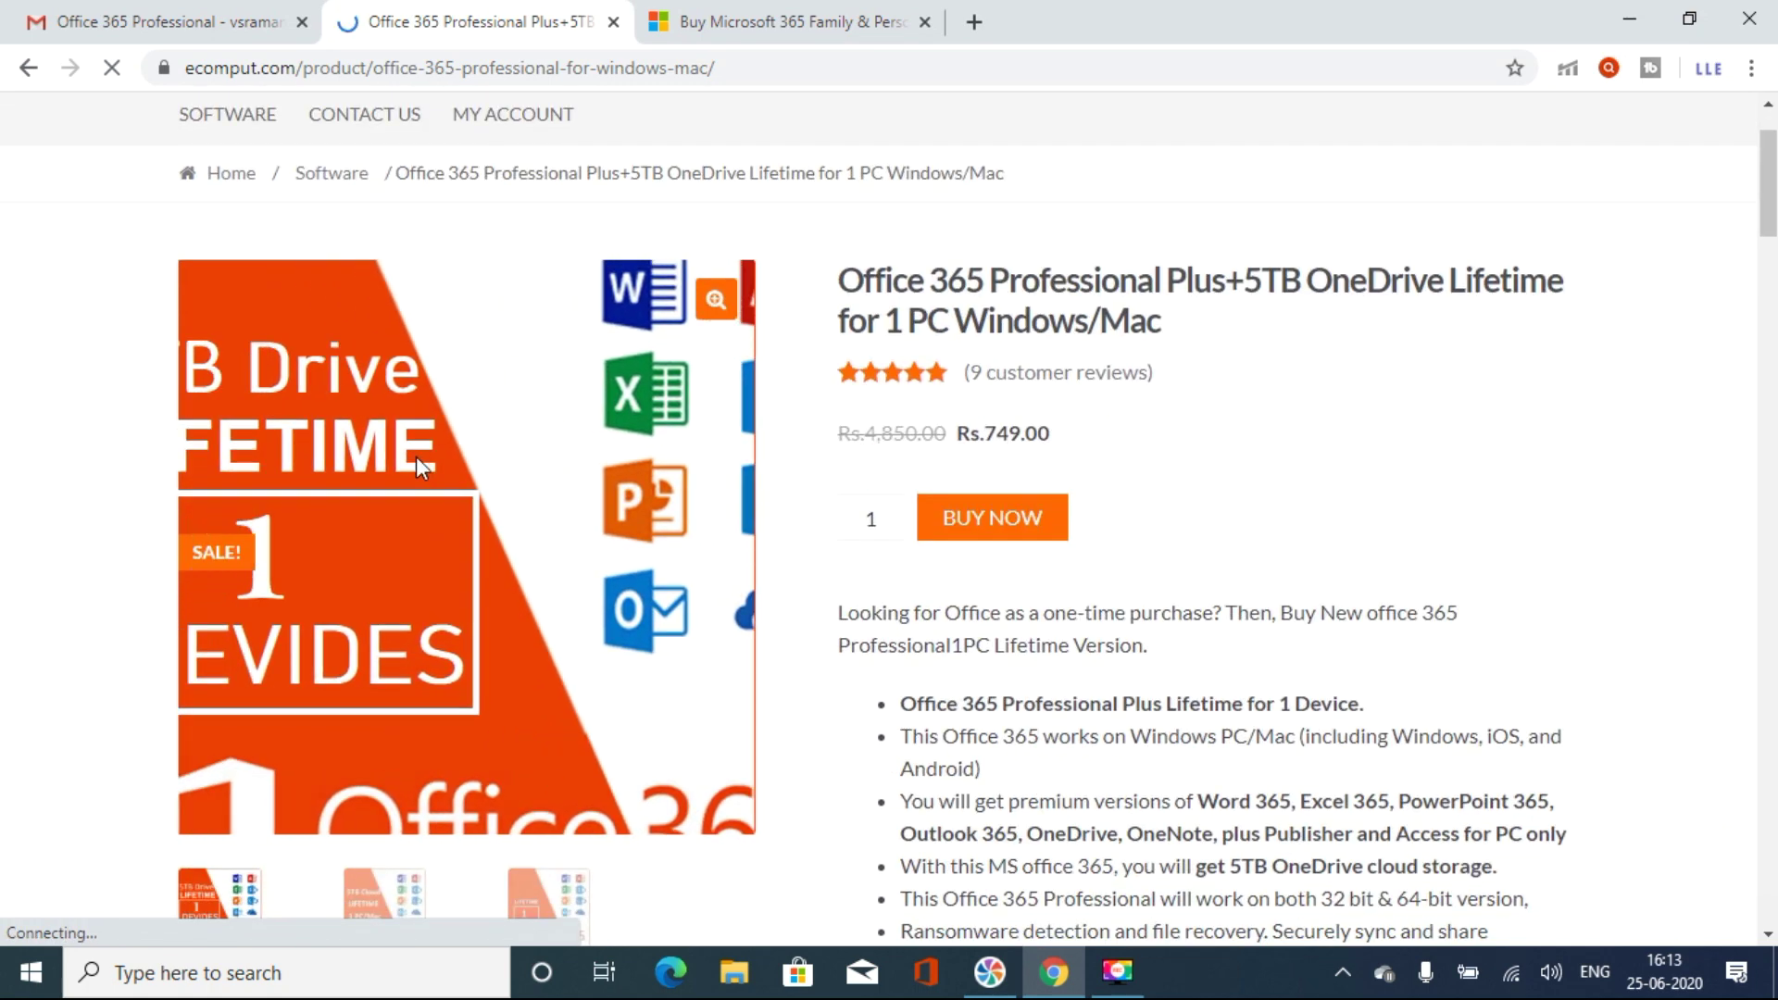
pyautogui.scroll(-2, 15, 438)
pyautogui.scroll(-1, 18, 443)
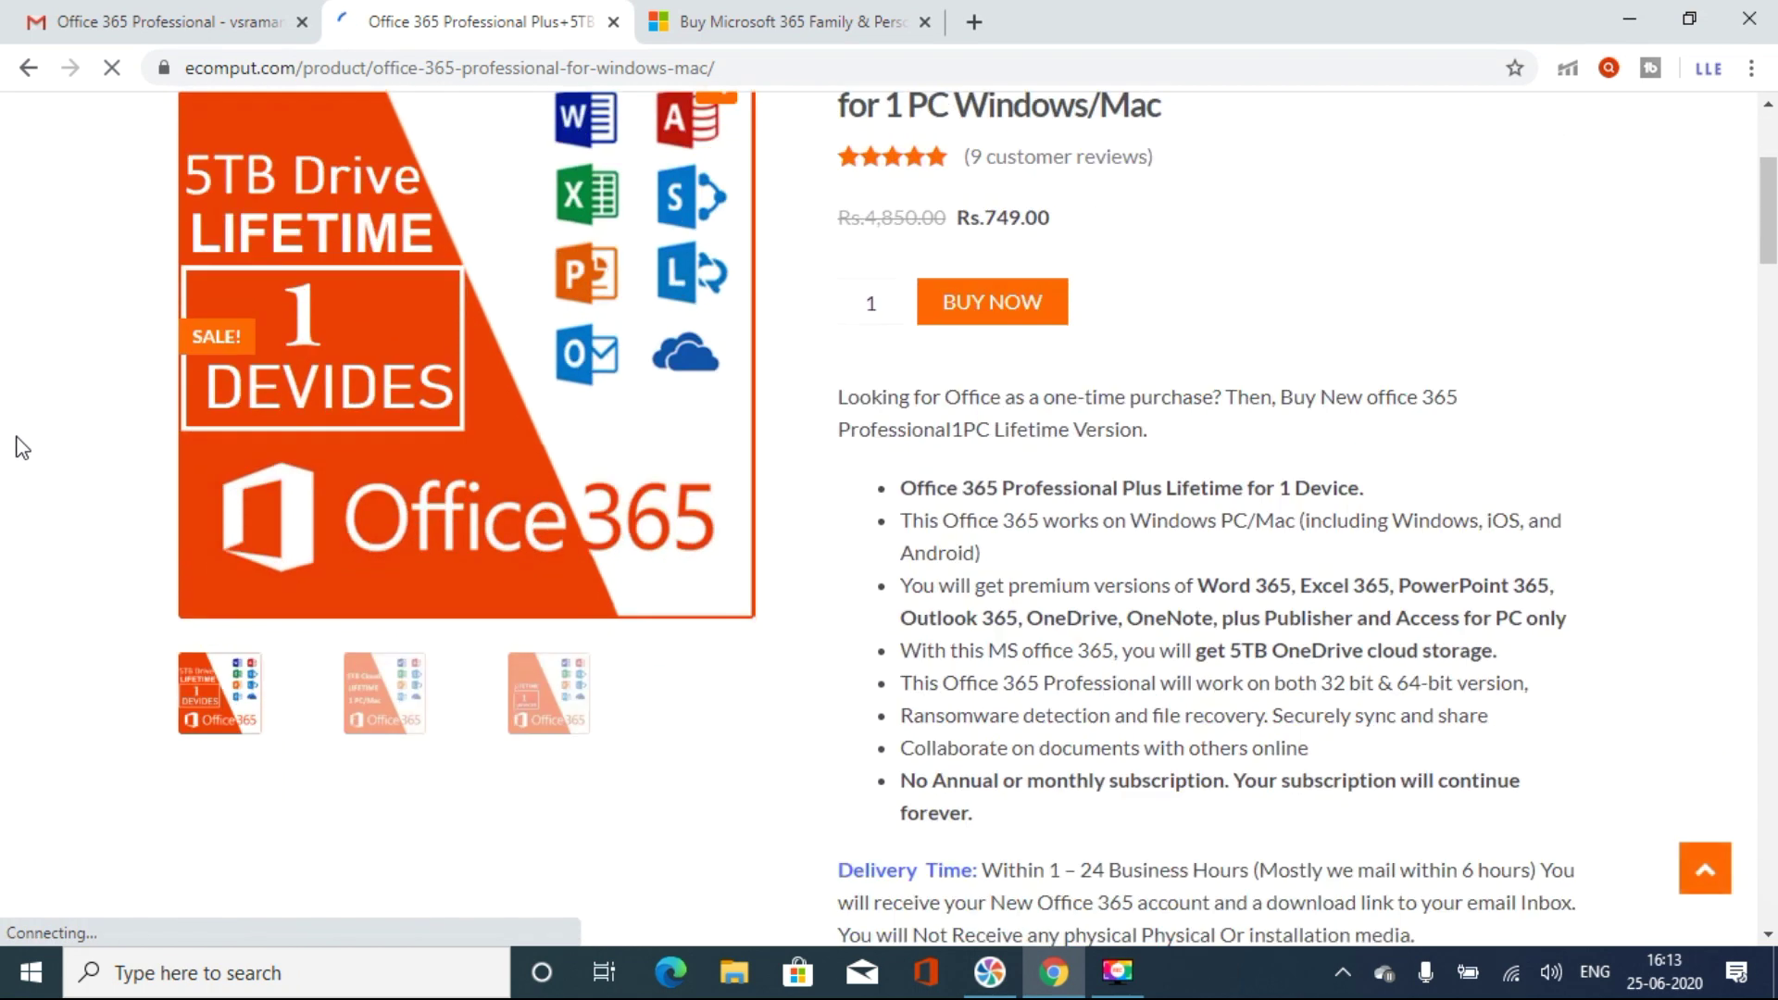
pyautogui.scroll(-1, 651, 627)
pyautogui.scroll(-5, 793, 595)
pyautogui.scroll(-5, 801, 597)
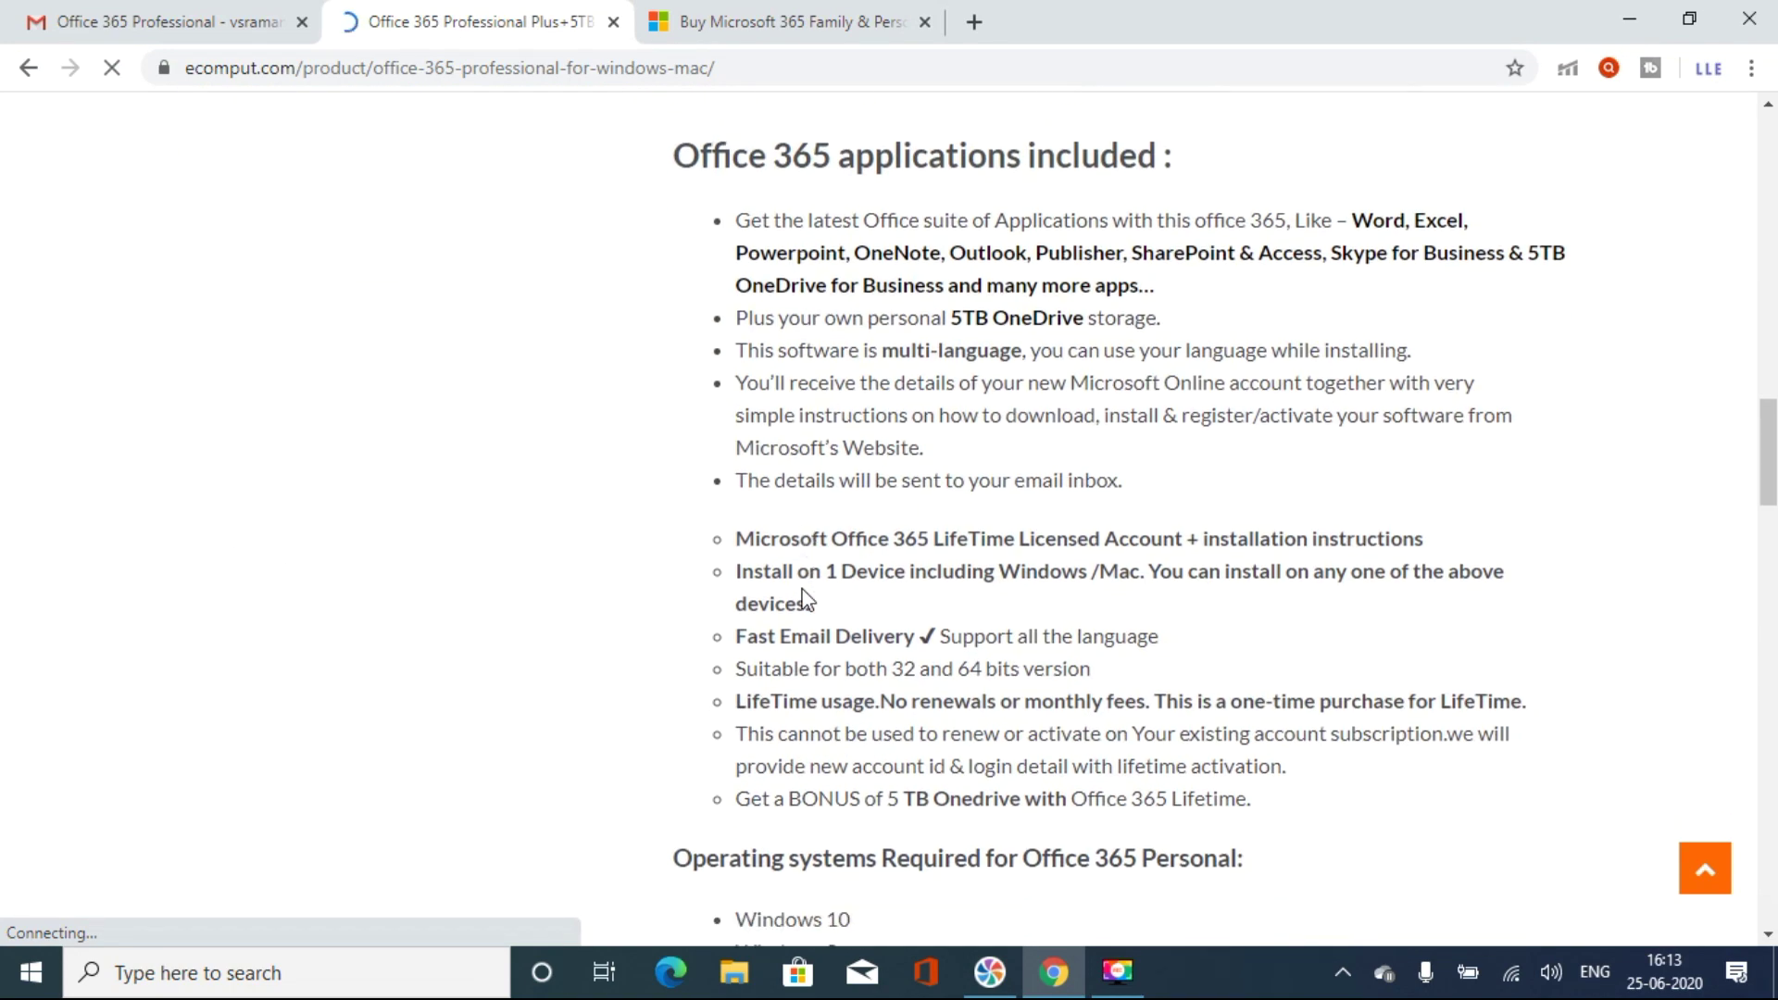
pyautogui.scroll(-4, 861, 565)
# Step: Review the product page again, then switch to the Office 365 Professional email
pyautogui.scroll(3, 864, 579)
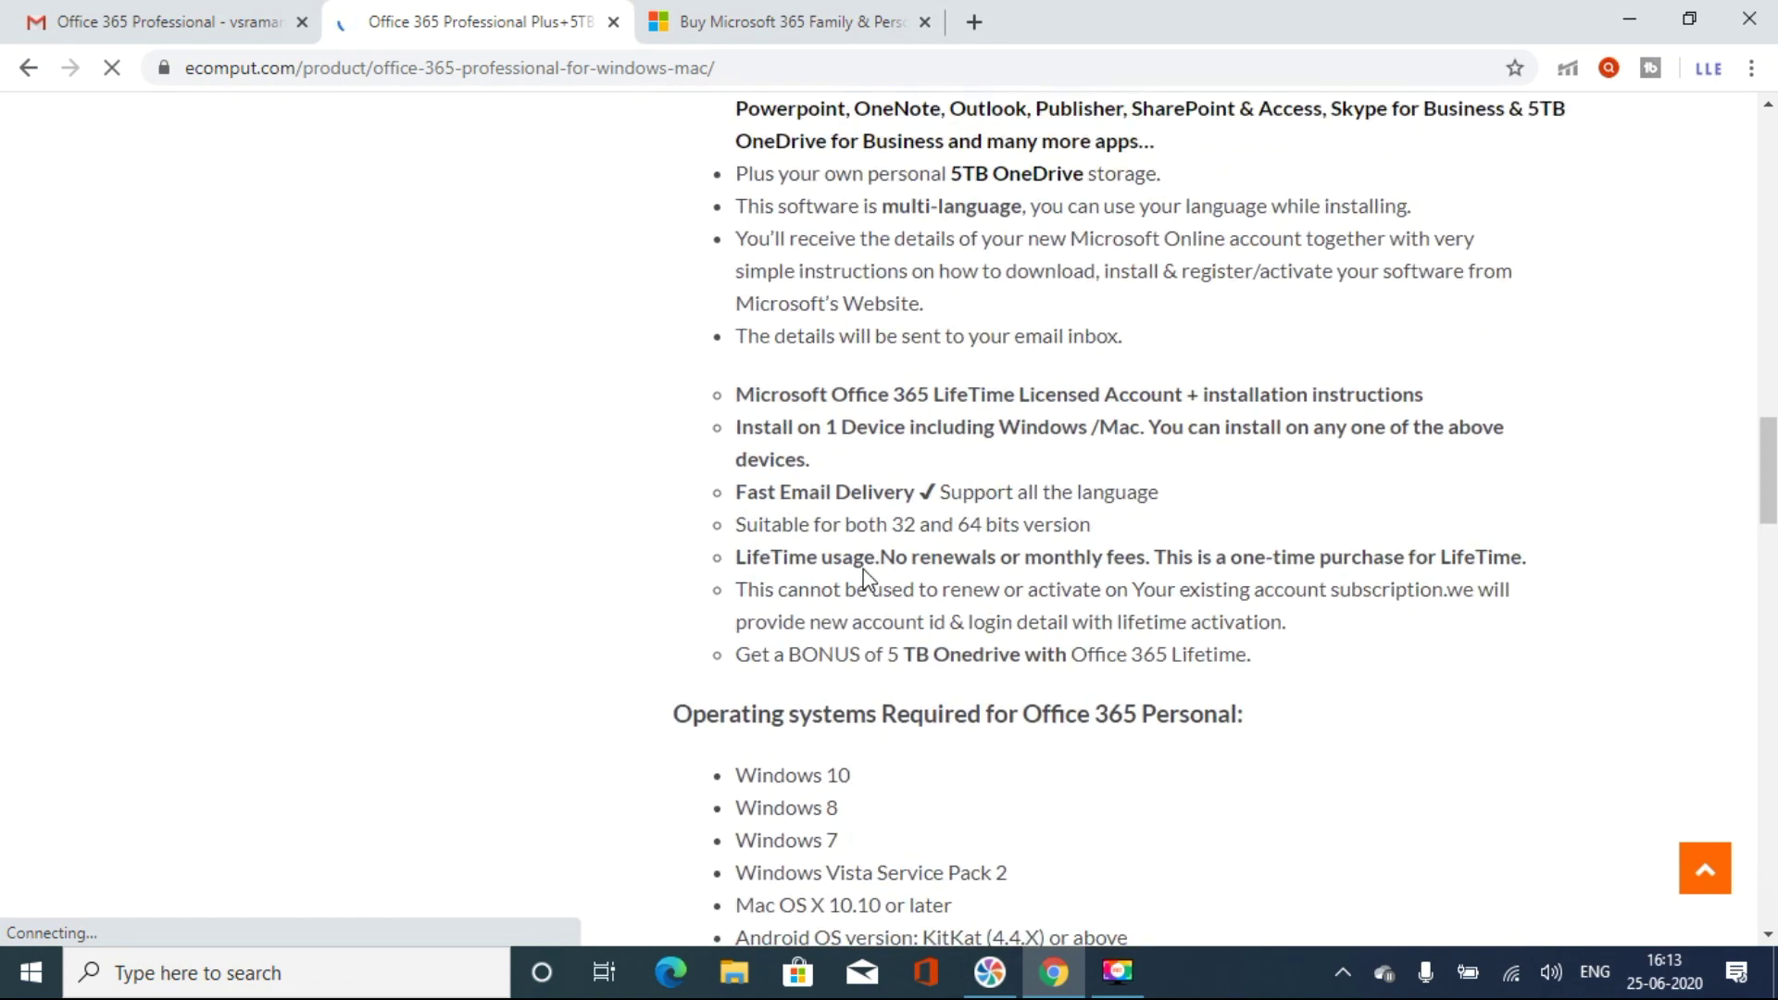
pyautogui.scroll(1, 864, 579)
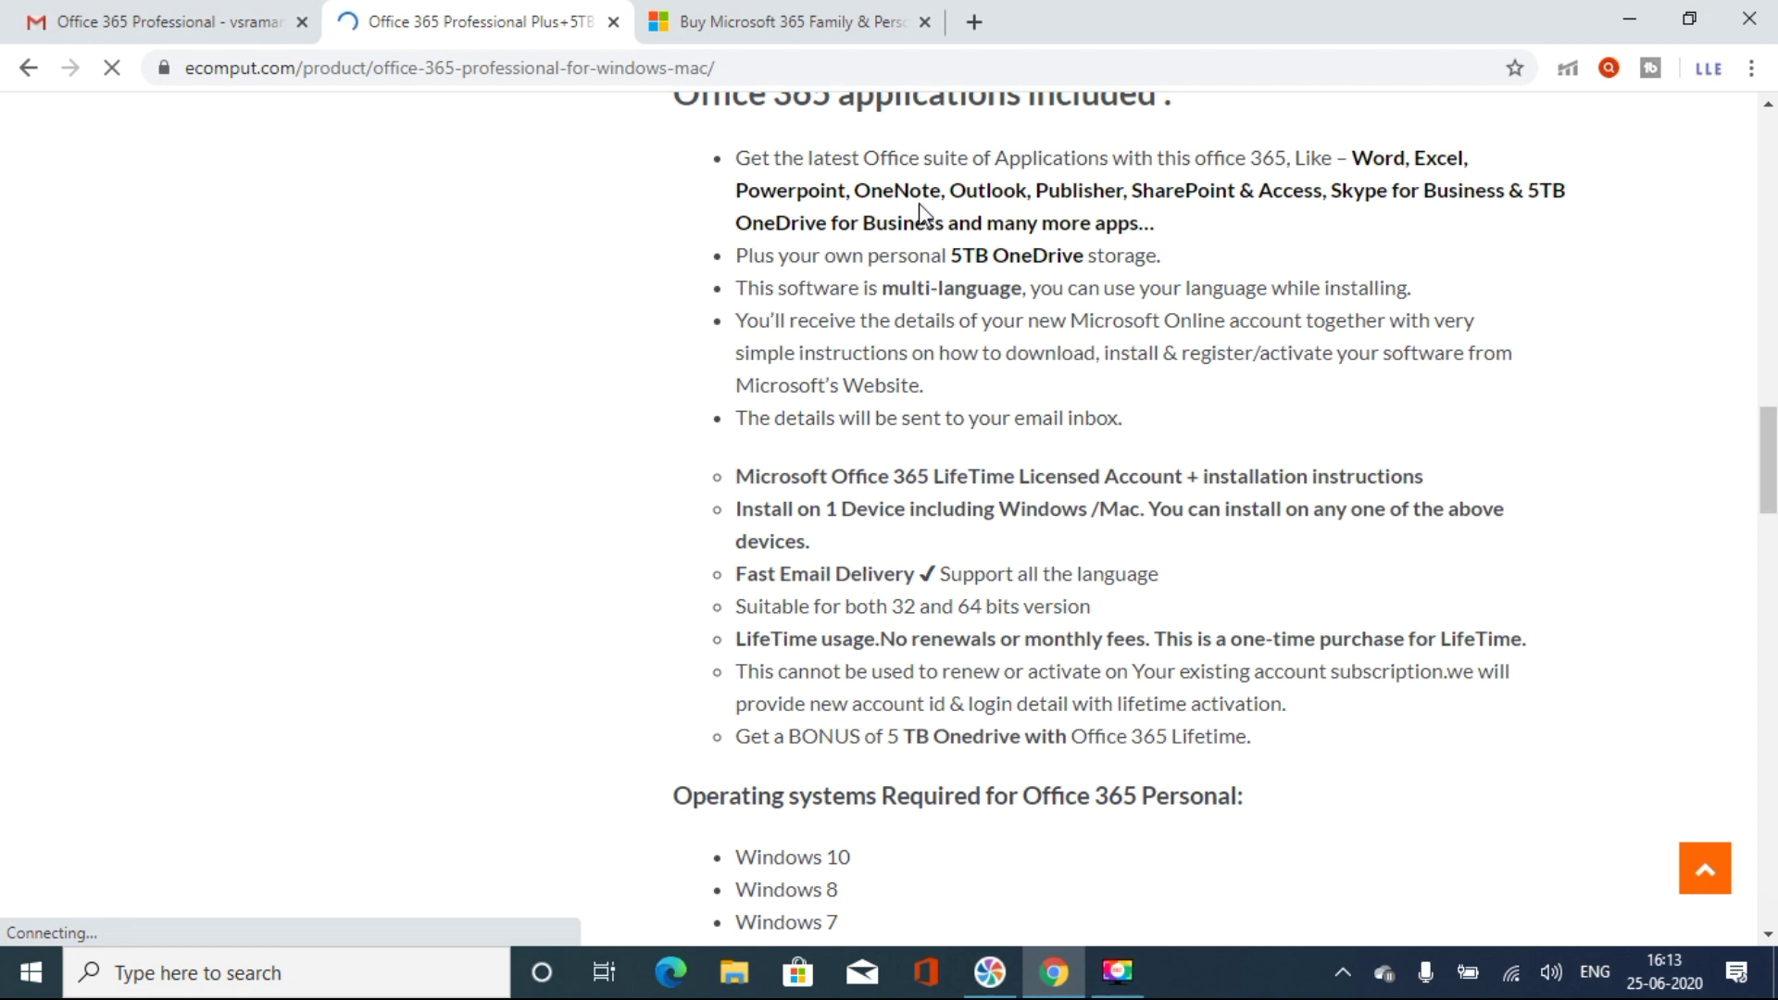
pyautogui.scroll(3, 1278, 287)
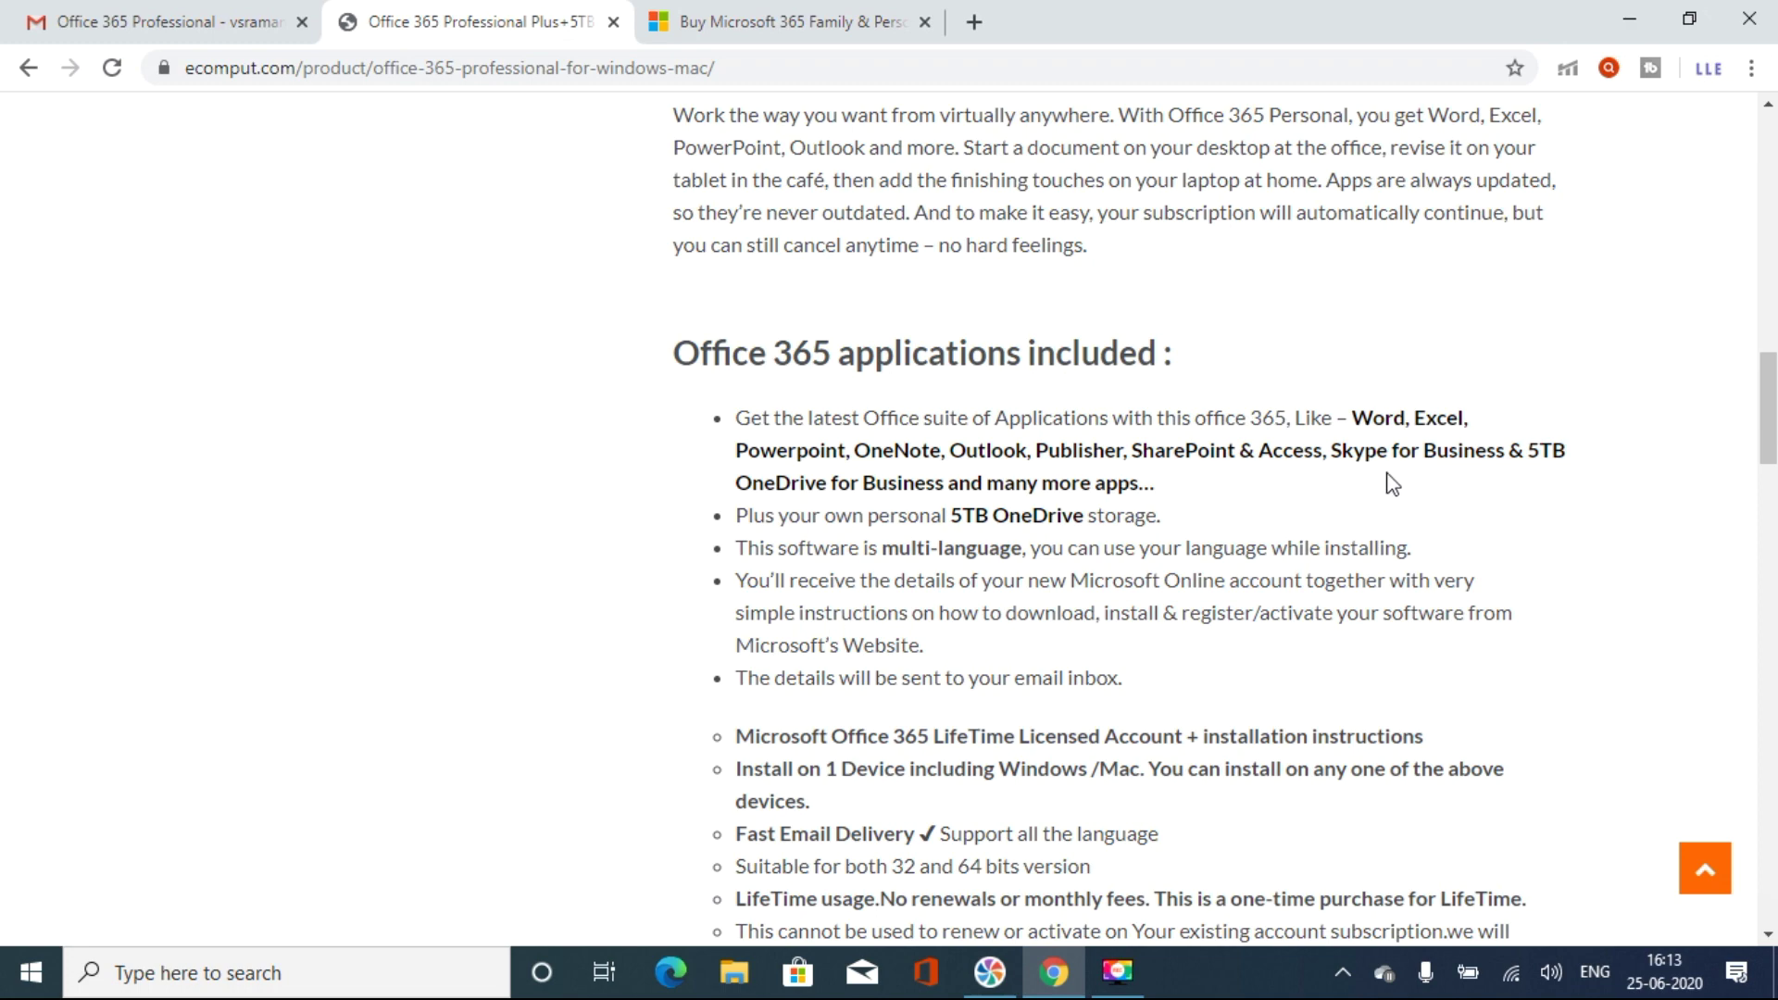
pyautogui.scroll(-2, 941, 468)
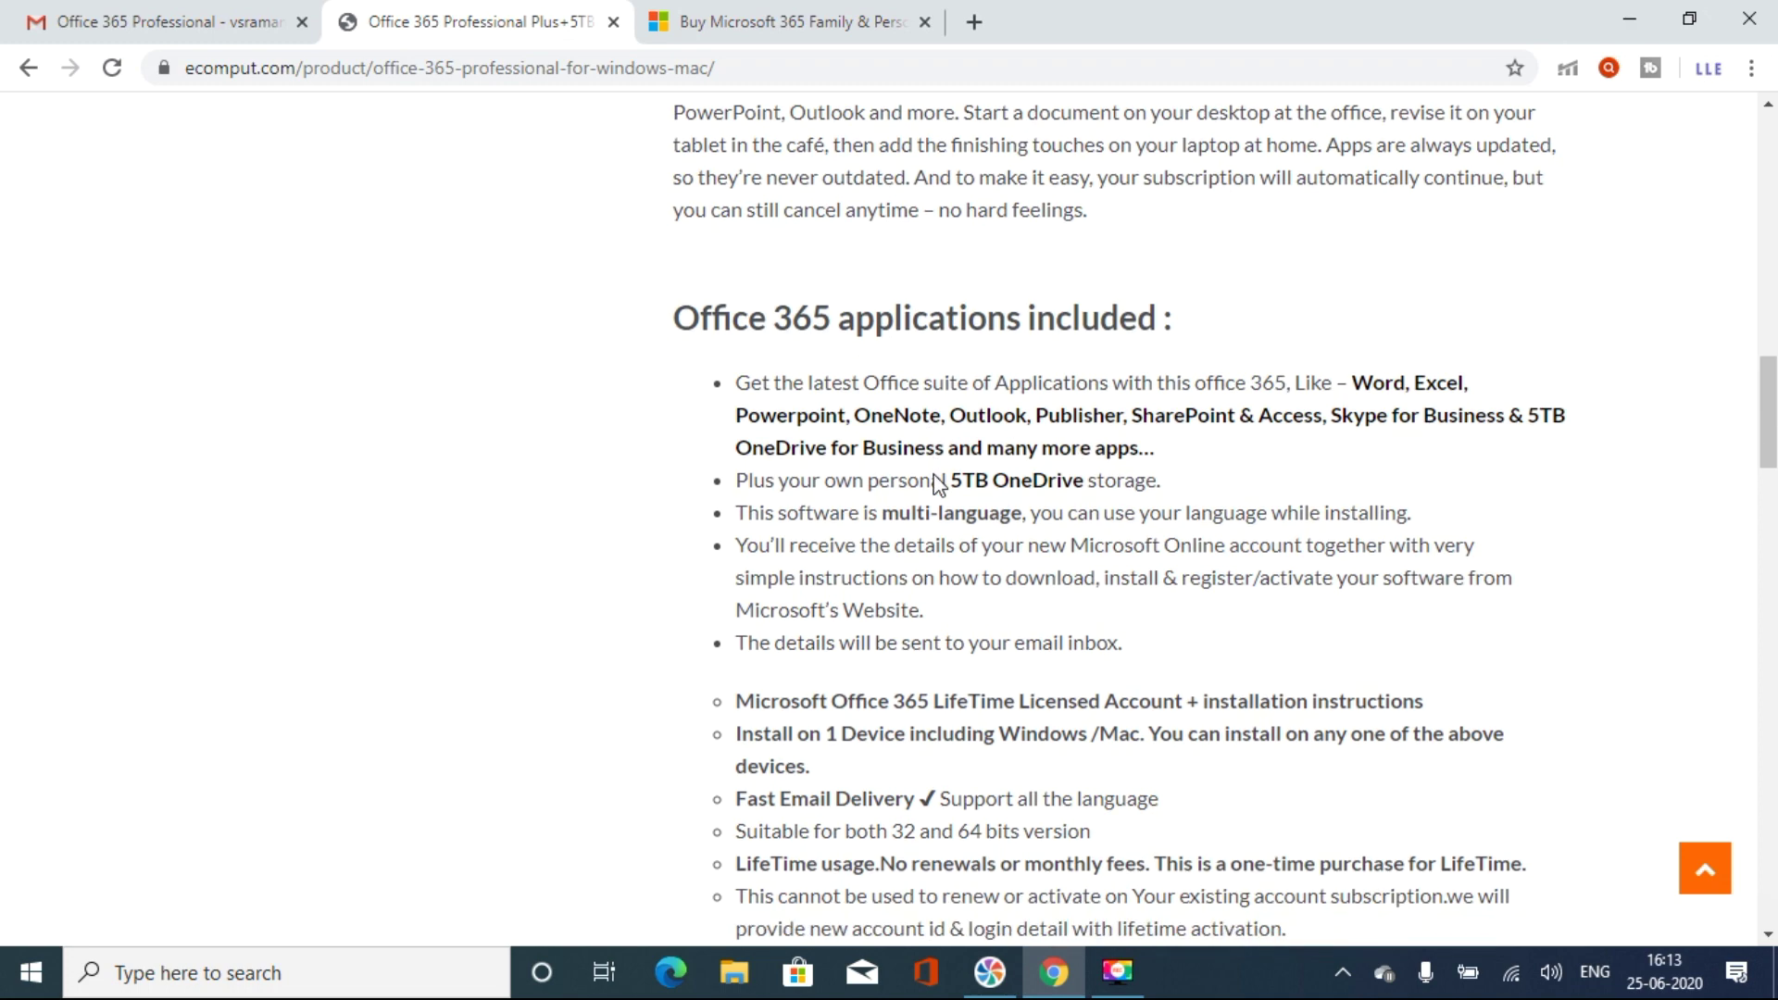
pyautogui.scroll(-8, 954, 481)
pyautogui.scroll(-5, 967, 453)
pyautogui.scroll(7, 972, 435)
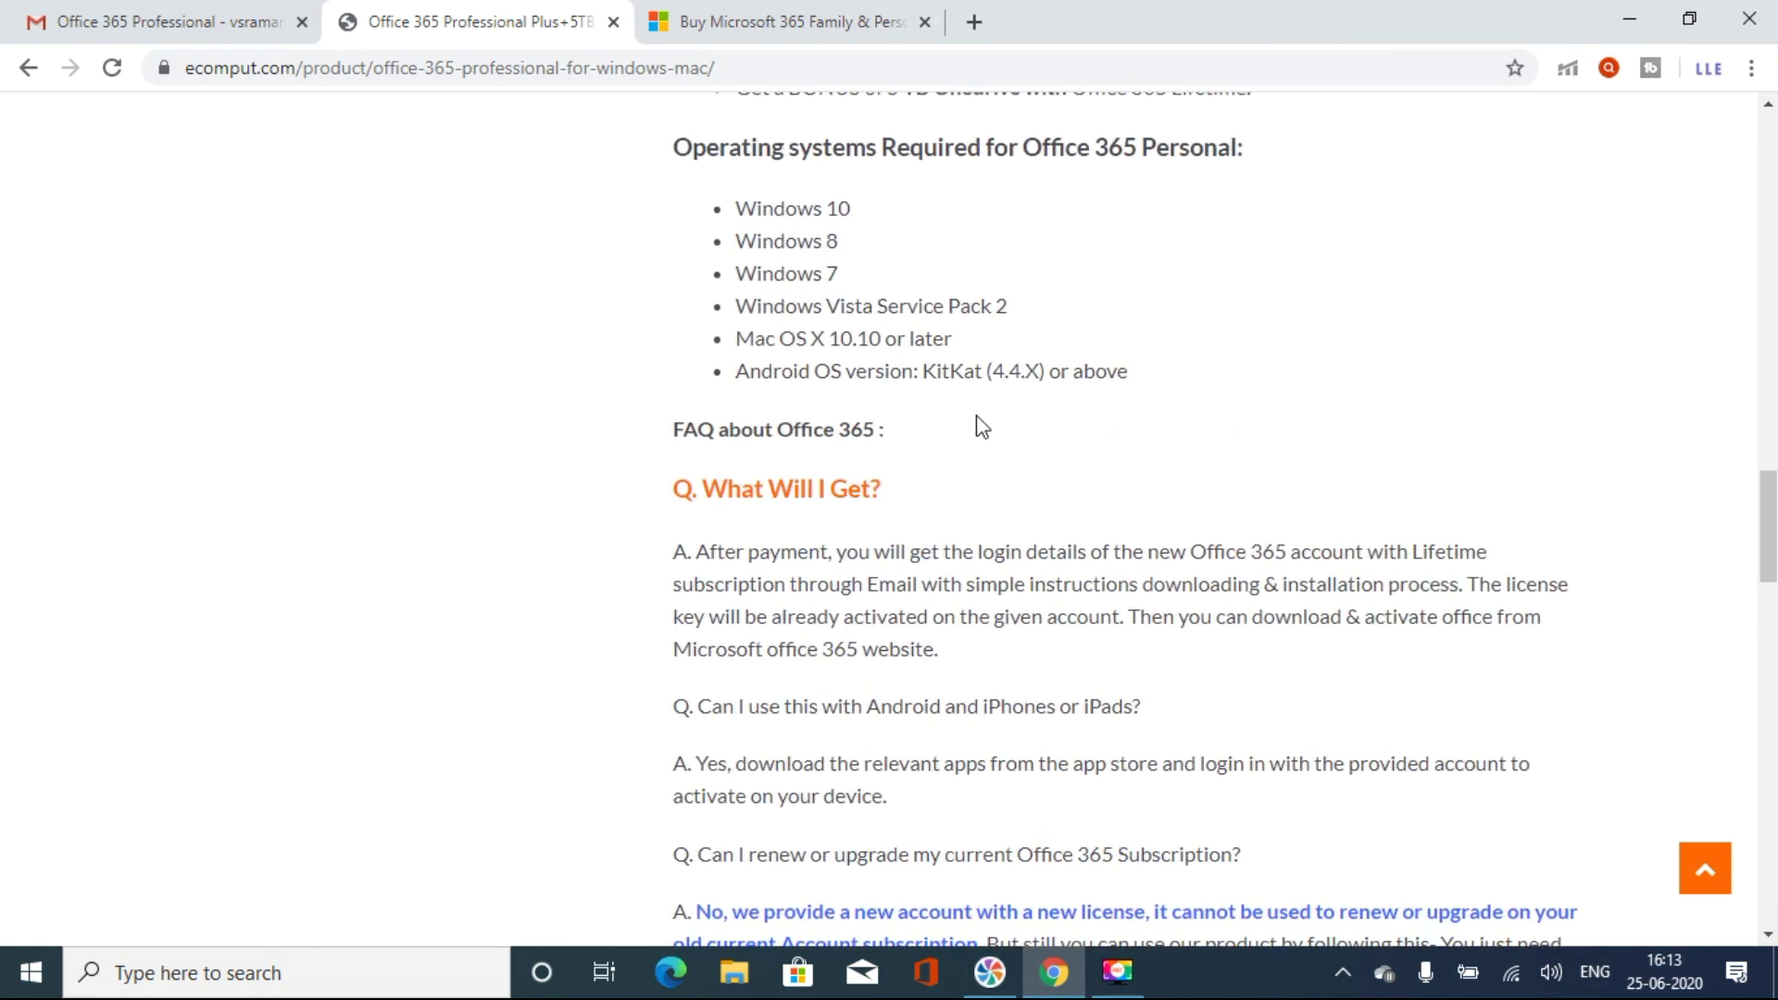
pyautogui.scroll(10, 1001, 389)
pyautogui.scroll(6, 1024, 350)
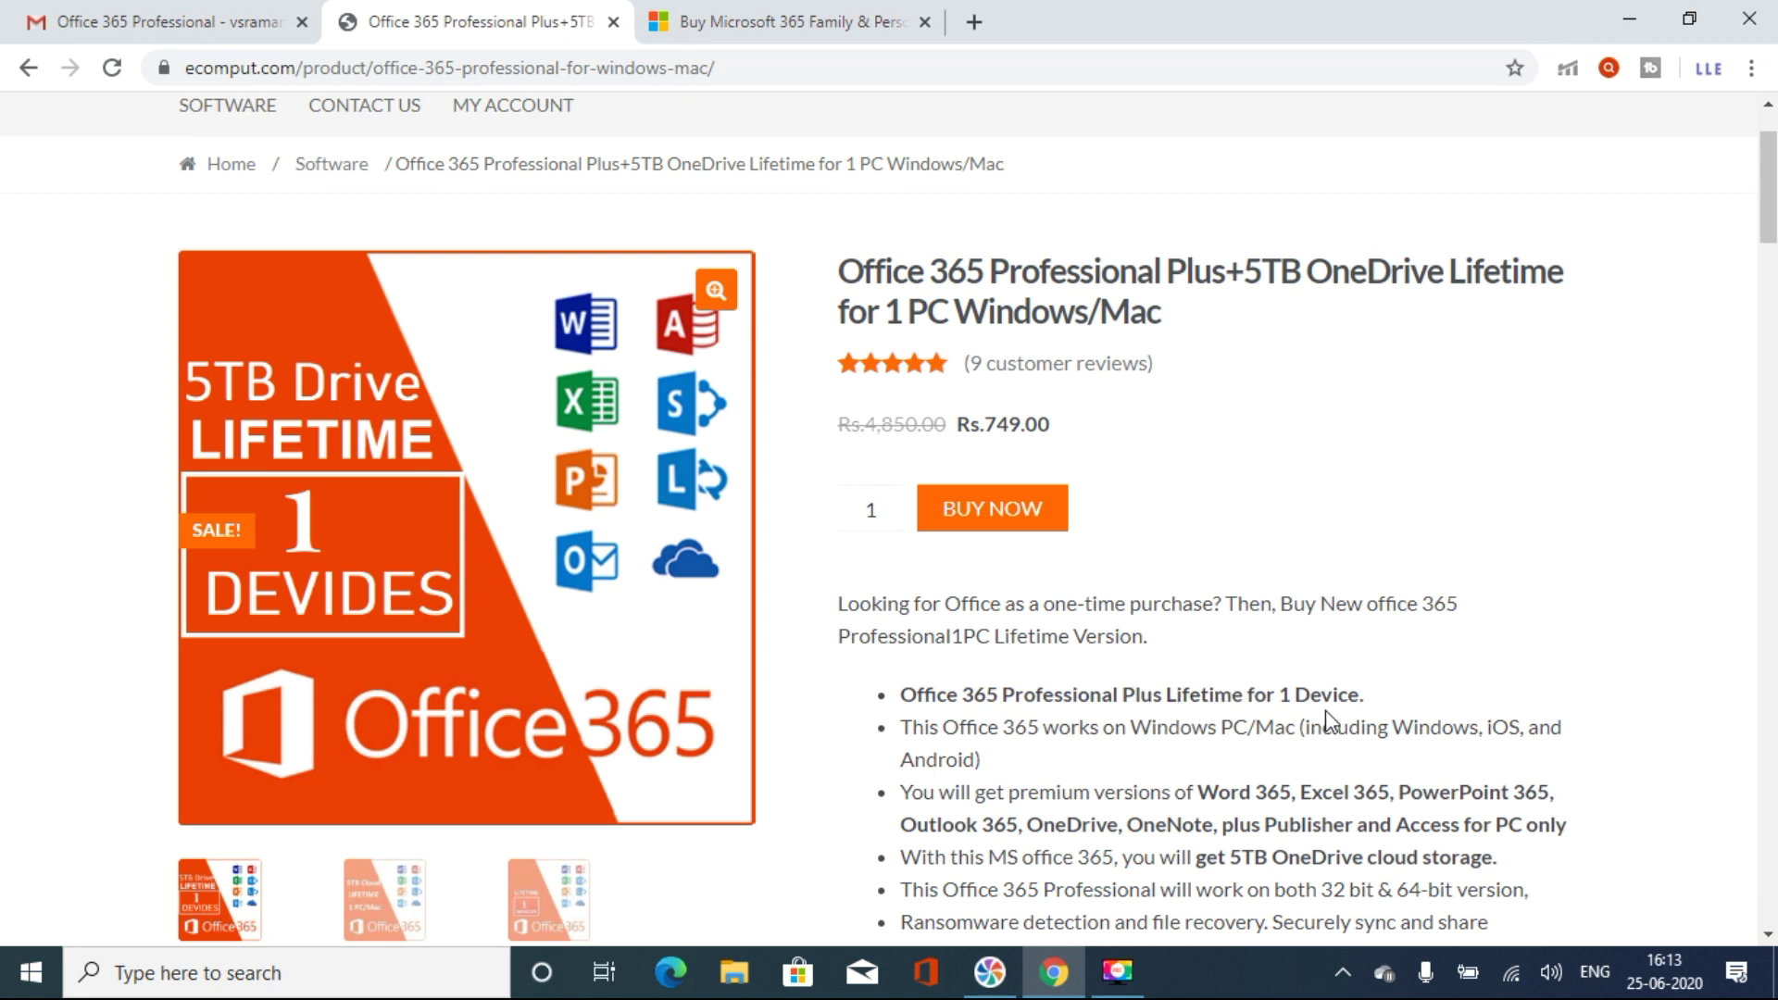
pyautogui.moveTo(164, 21)
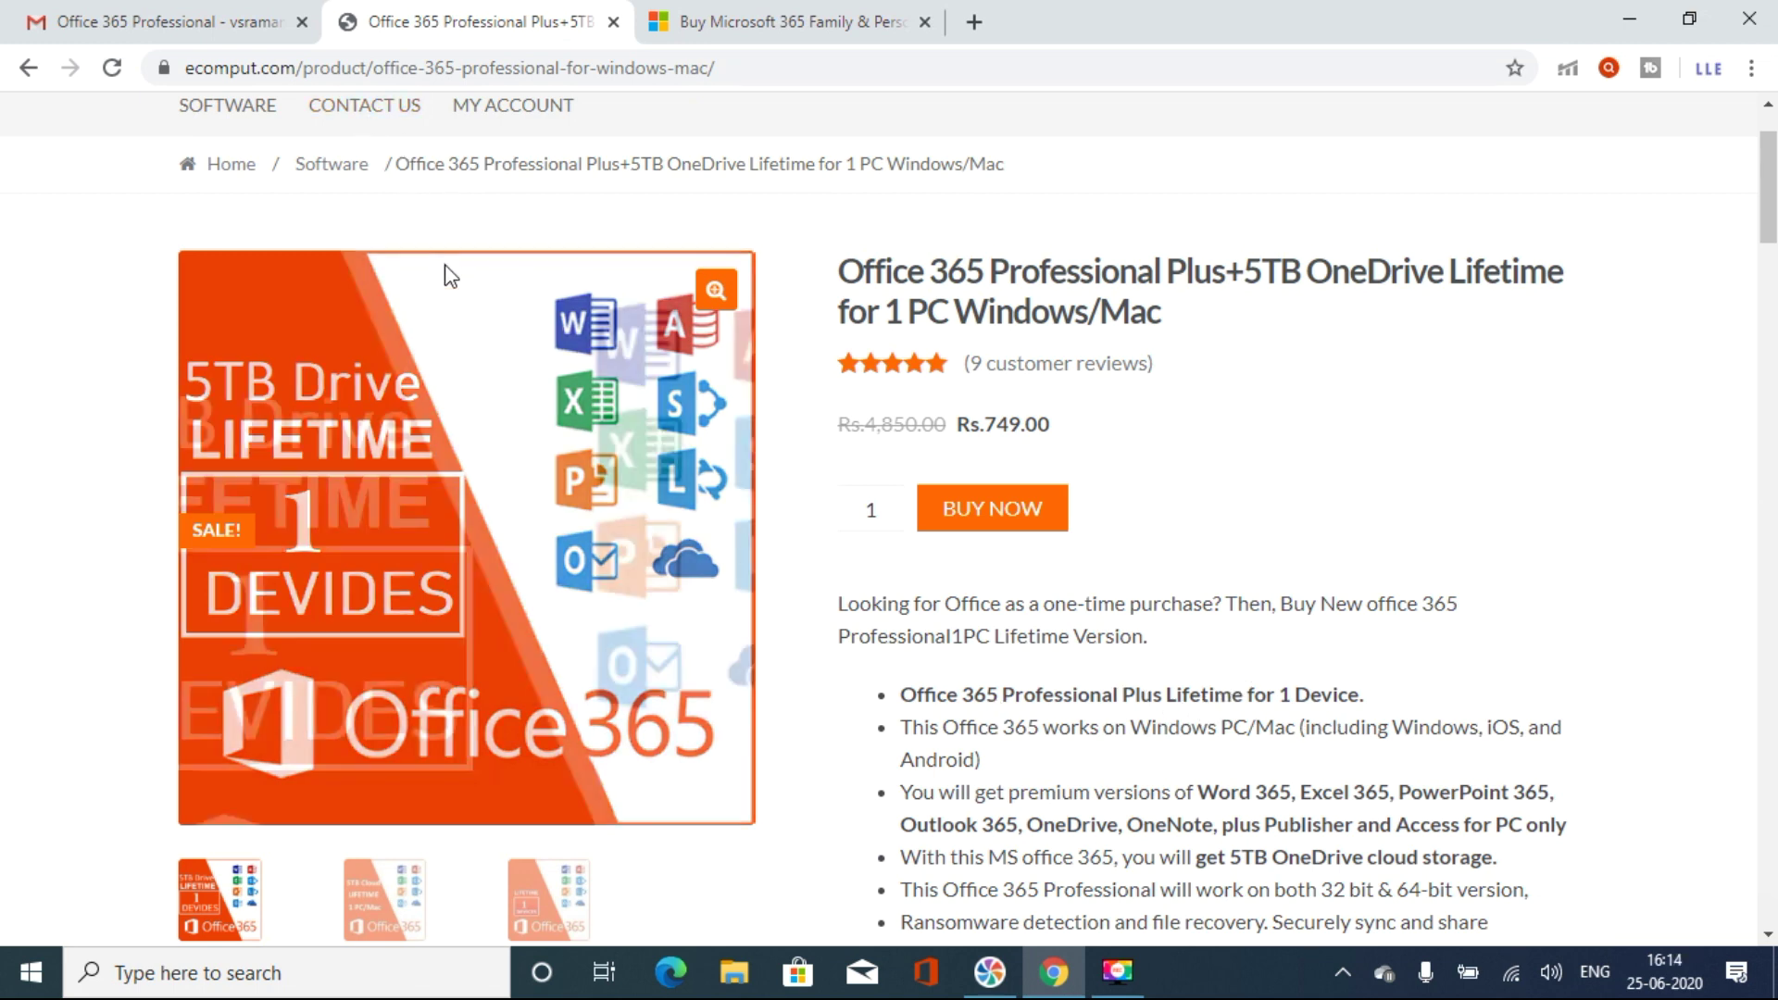
pyautogui.click(179, 11)
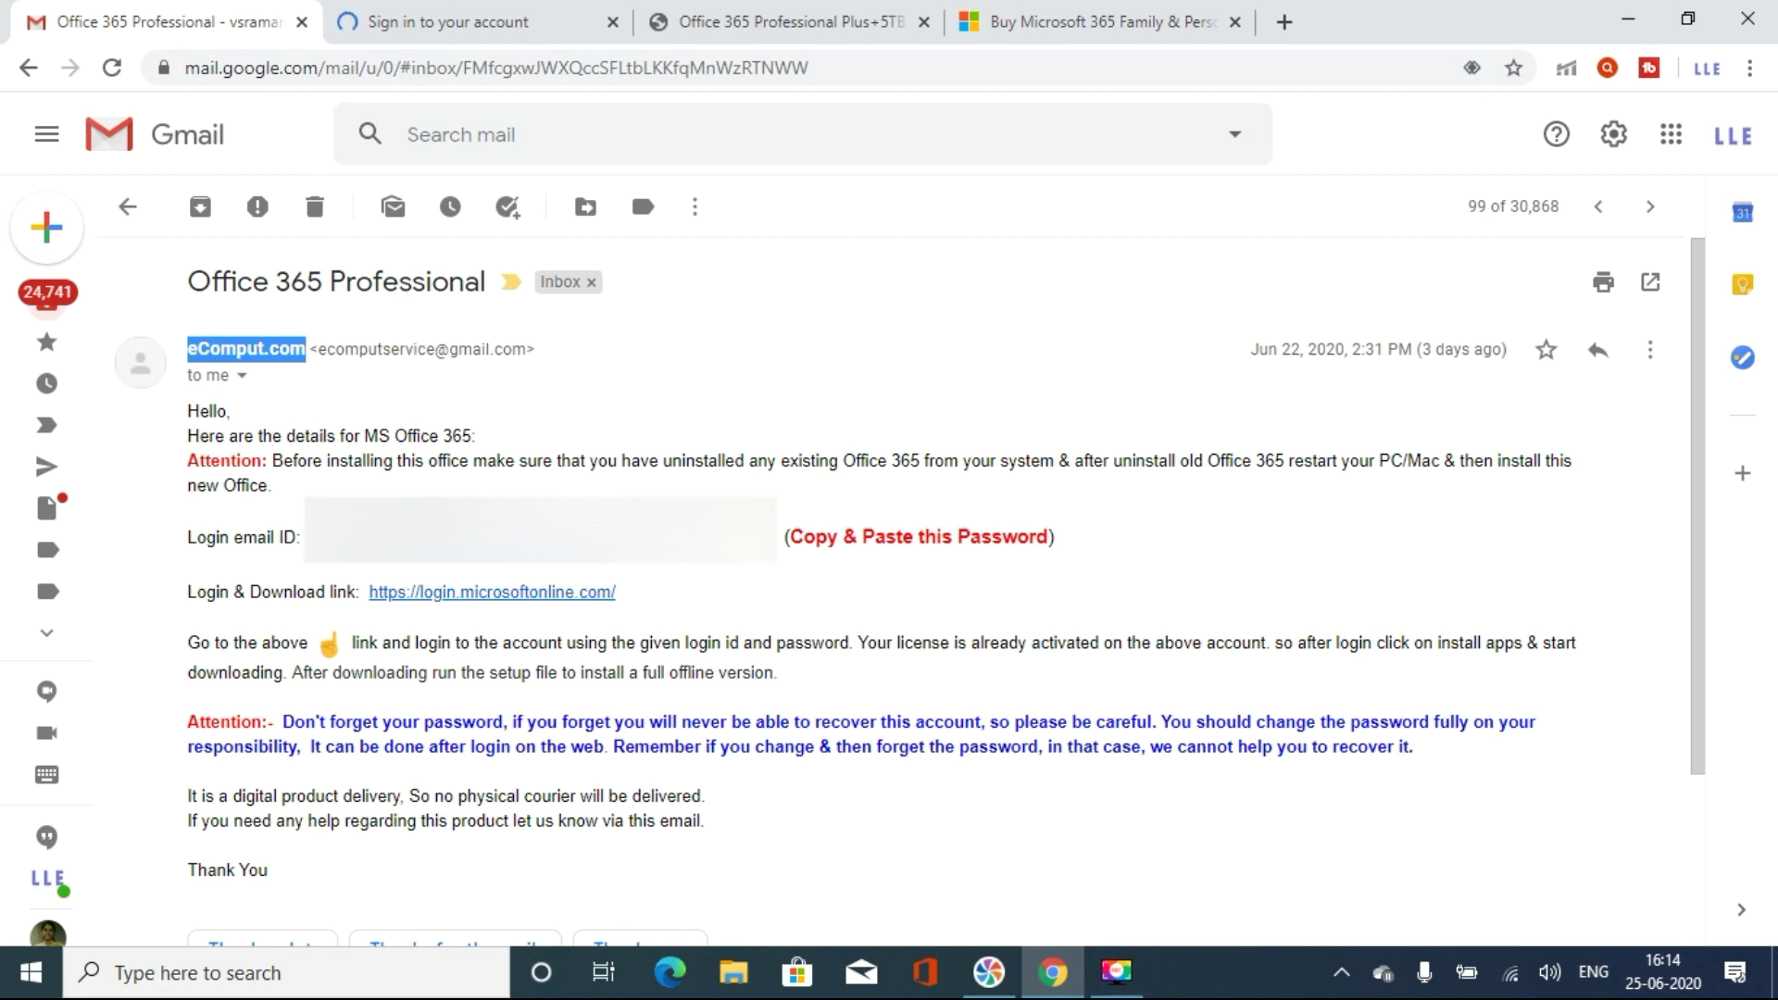
# Step: Select the login email ID in the Office 365 delivery email
pyautogui.moveTo(310, 537); pyautogui.dragTo(648, 537)
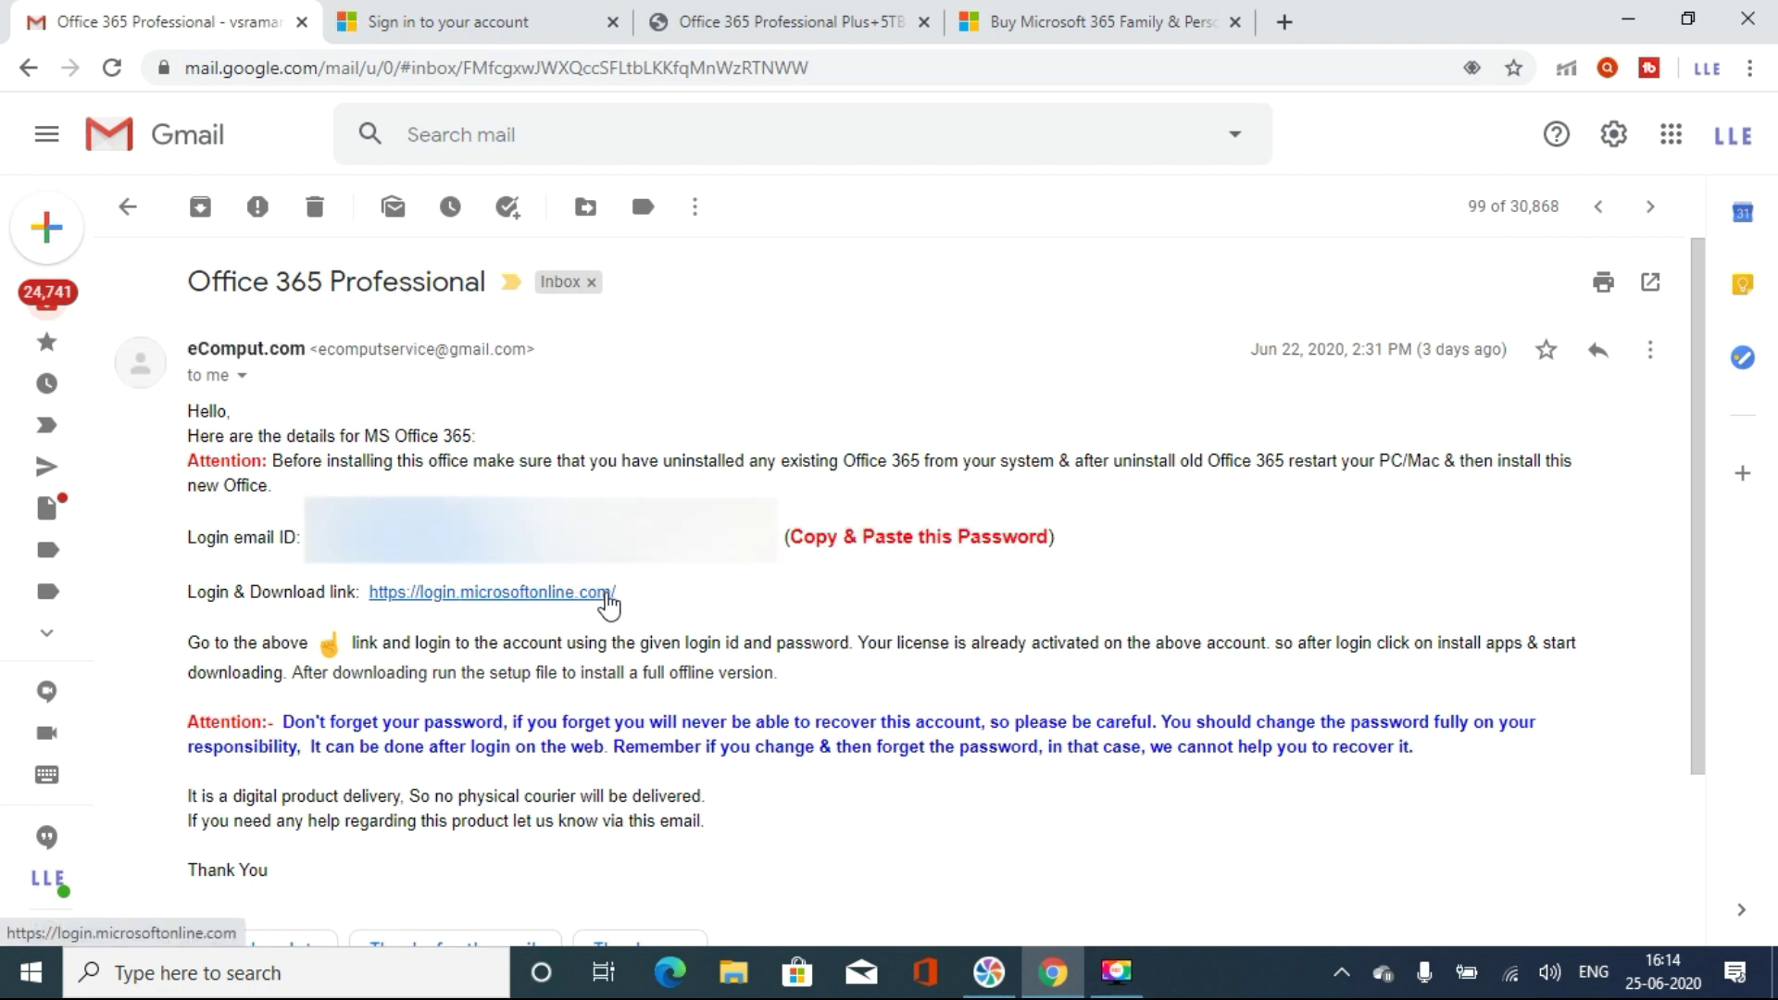
# Step: Enter the copied login email on the Microsoft sign-in page
pyautogui.click(447, 13)
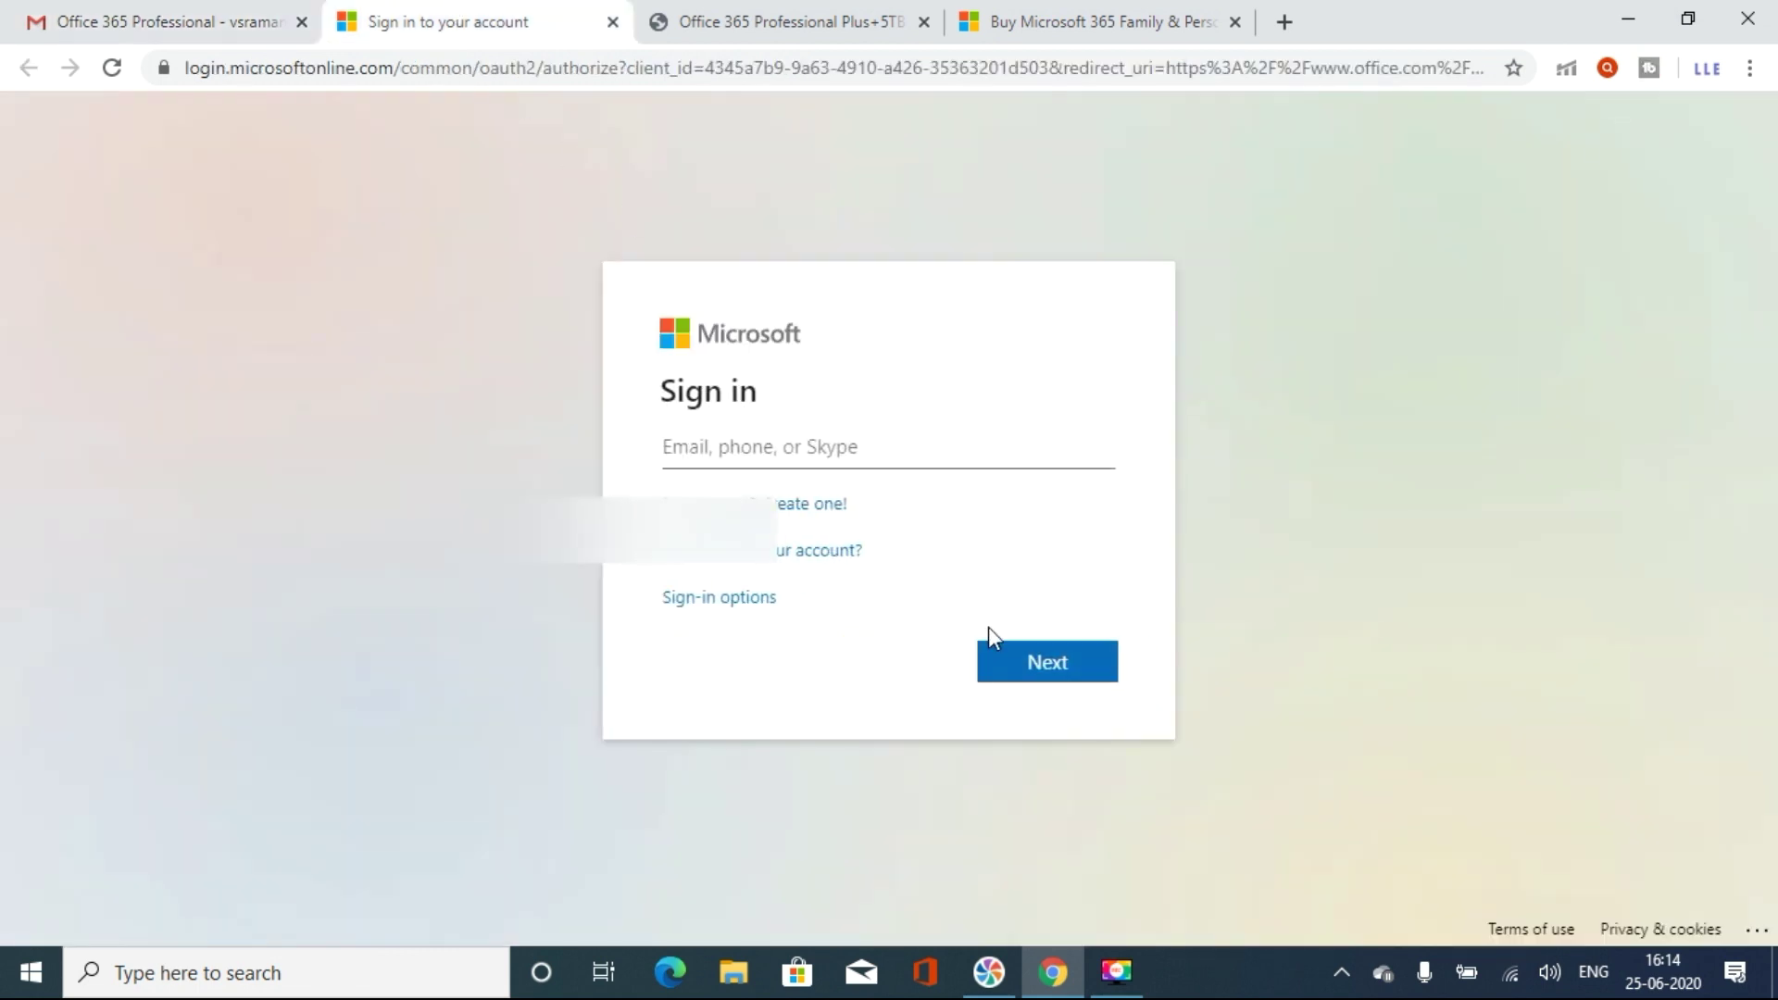
pyautogui.hotkey('ctrl', 'v')
pyautogui.click(1004, 658)
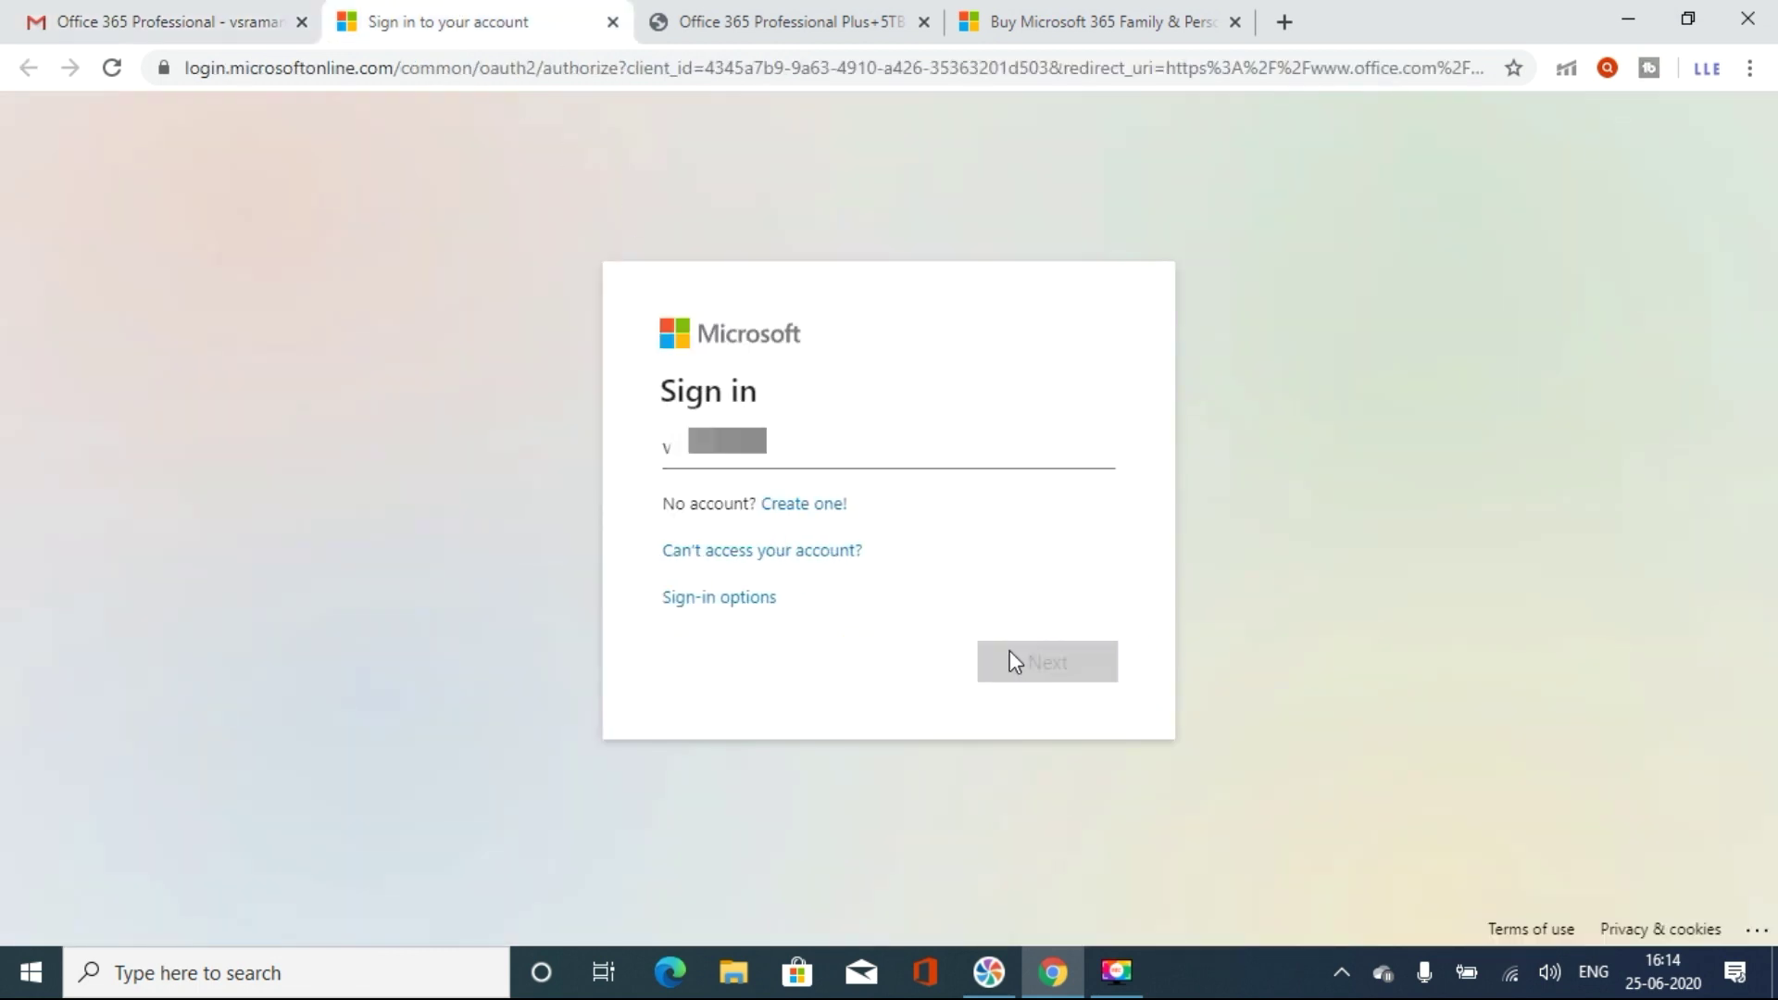
# Step: Enter the password from the email, sign in, and choose to stay signed in
pyautogui.click(175, 23)
pyautogui.doubleClick(675, 545)
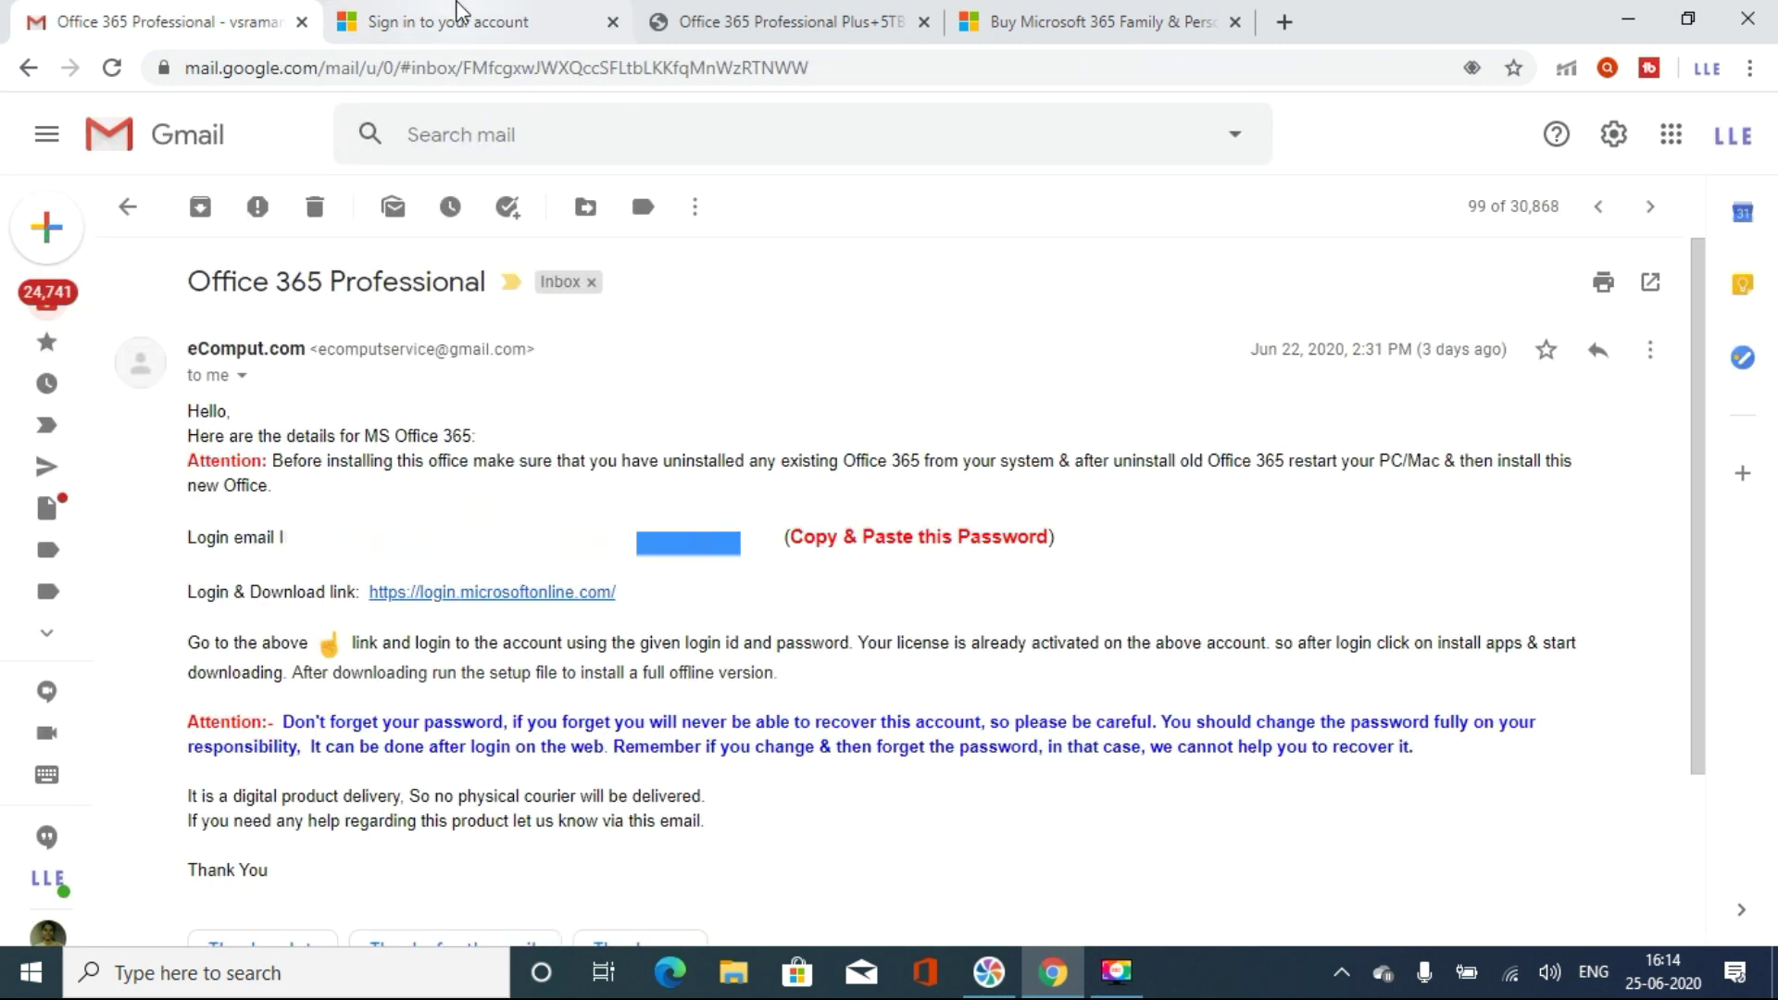
pyautogui.click(477, 21)
pyautogui.press('Return')
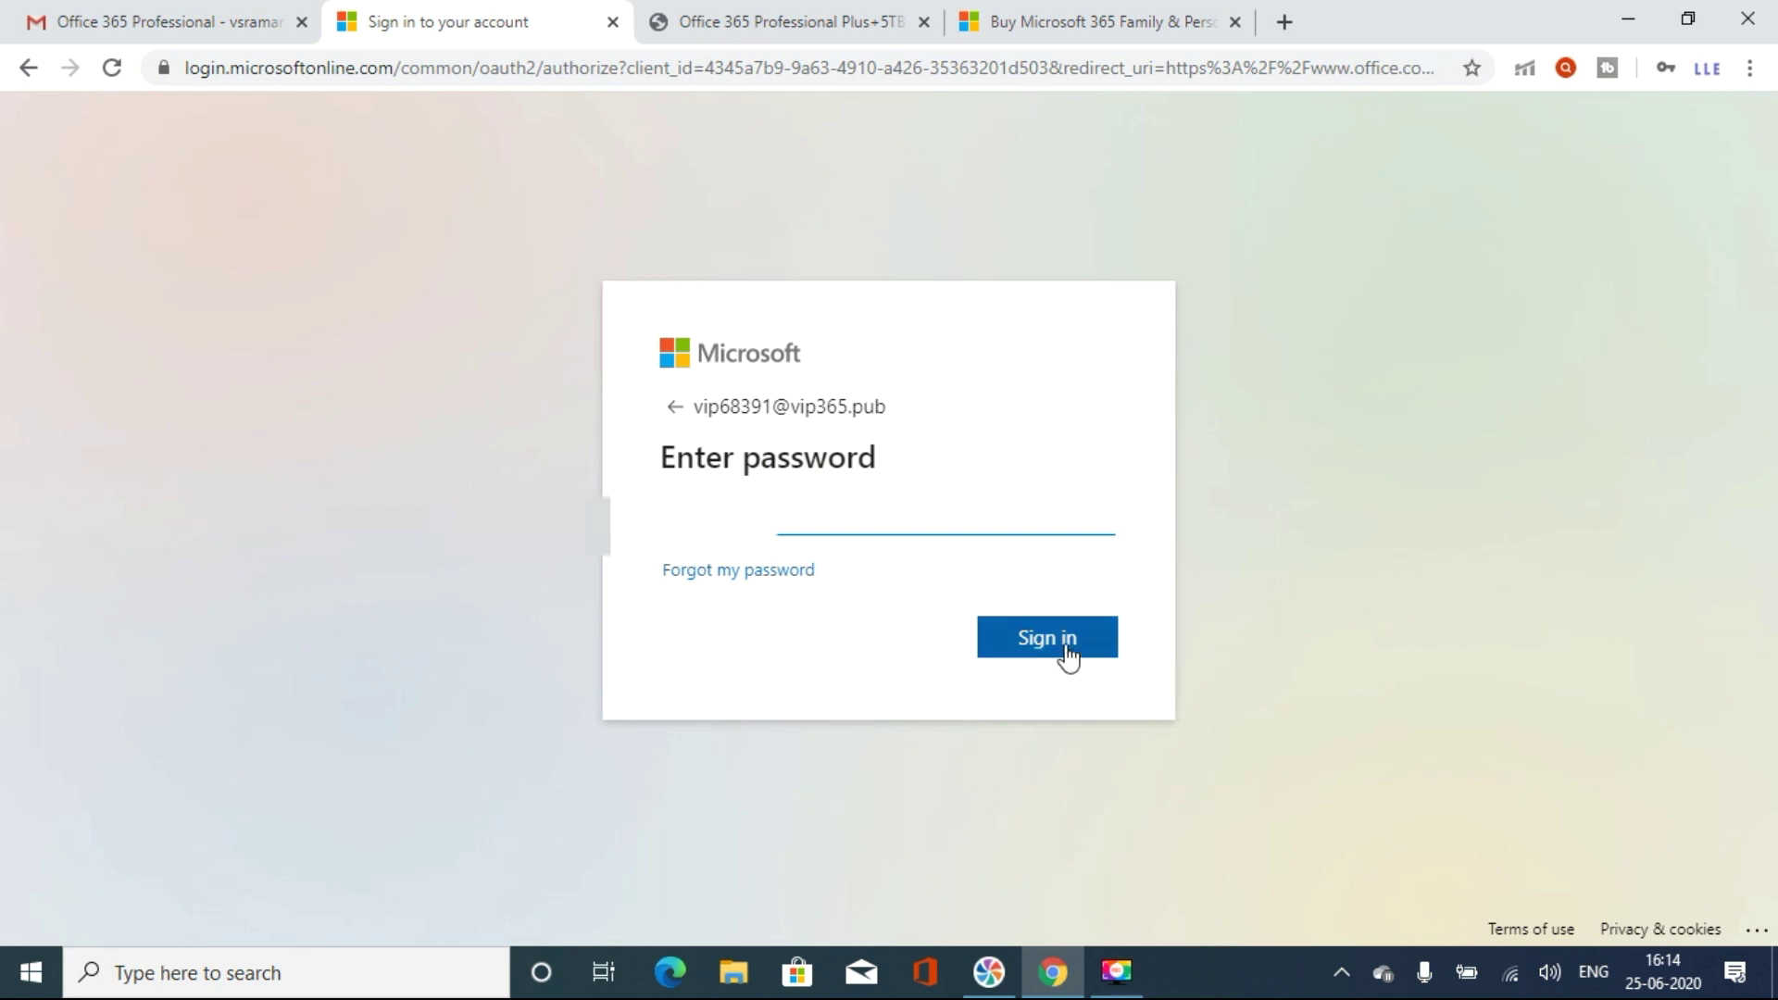
pyautogui.click(1067, 649)
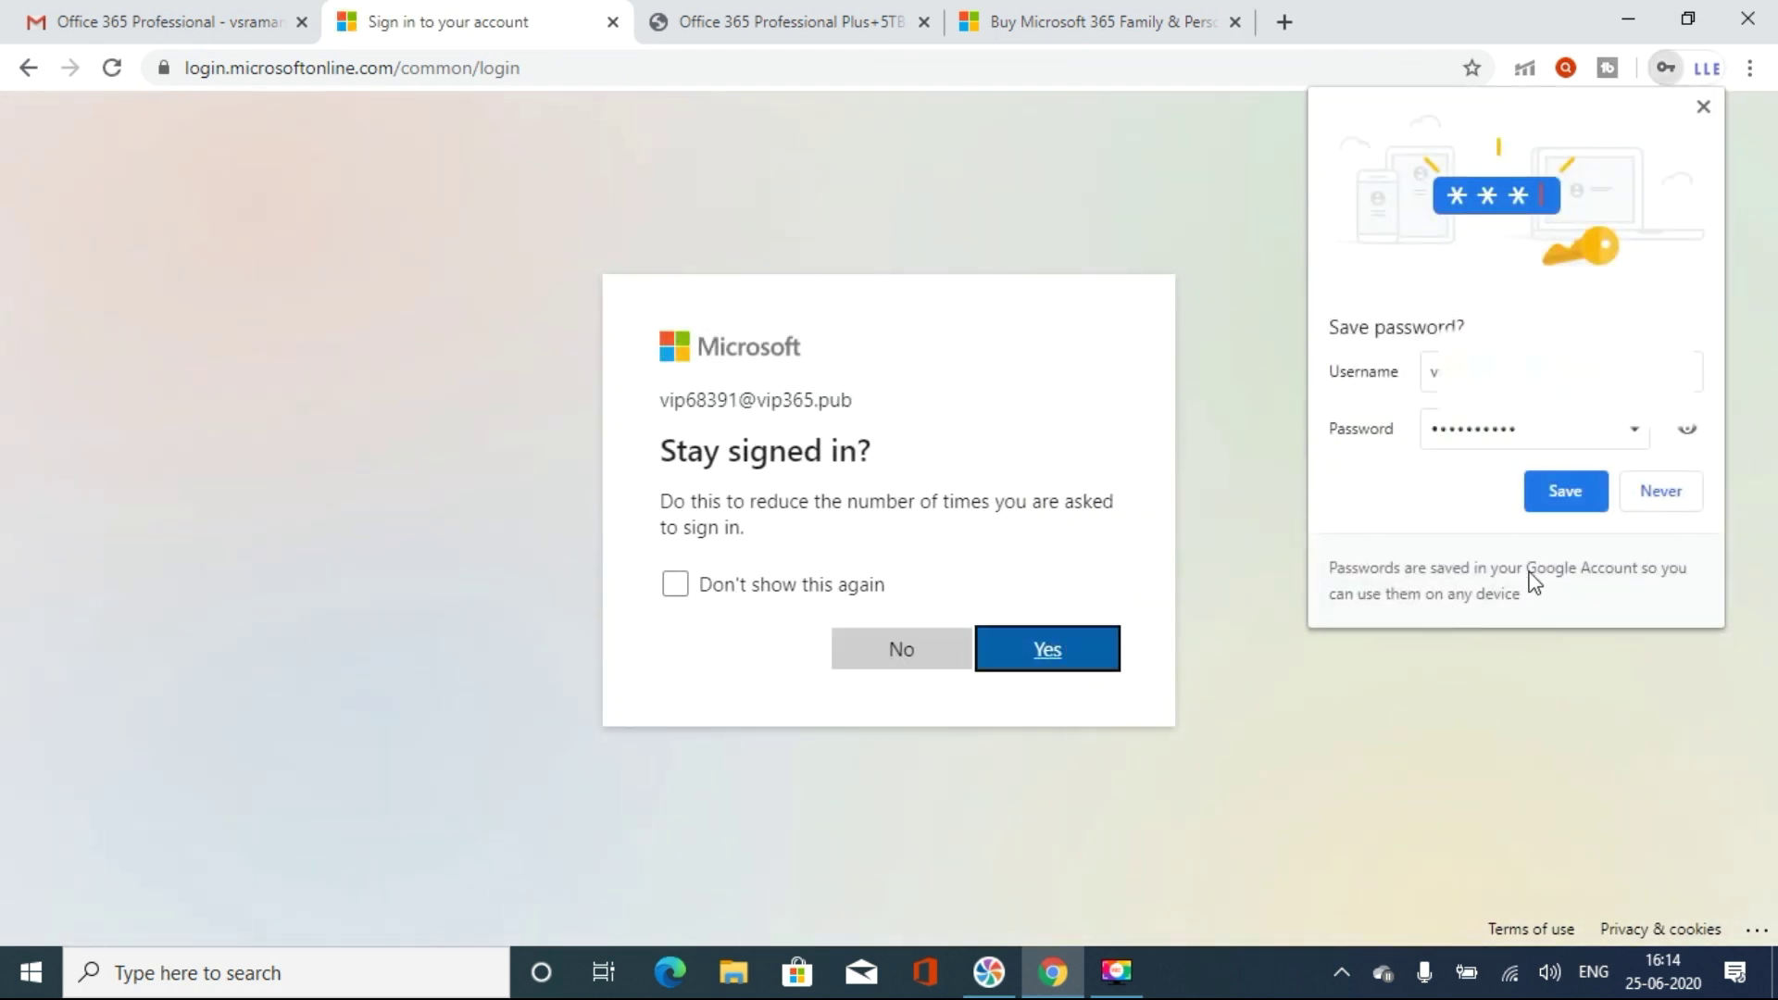
pyautogui.click(1554, 500)
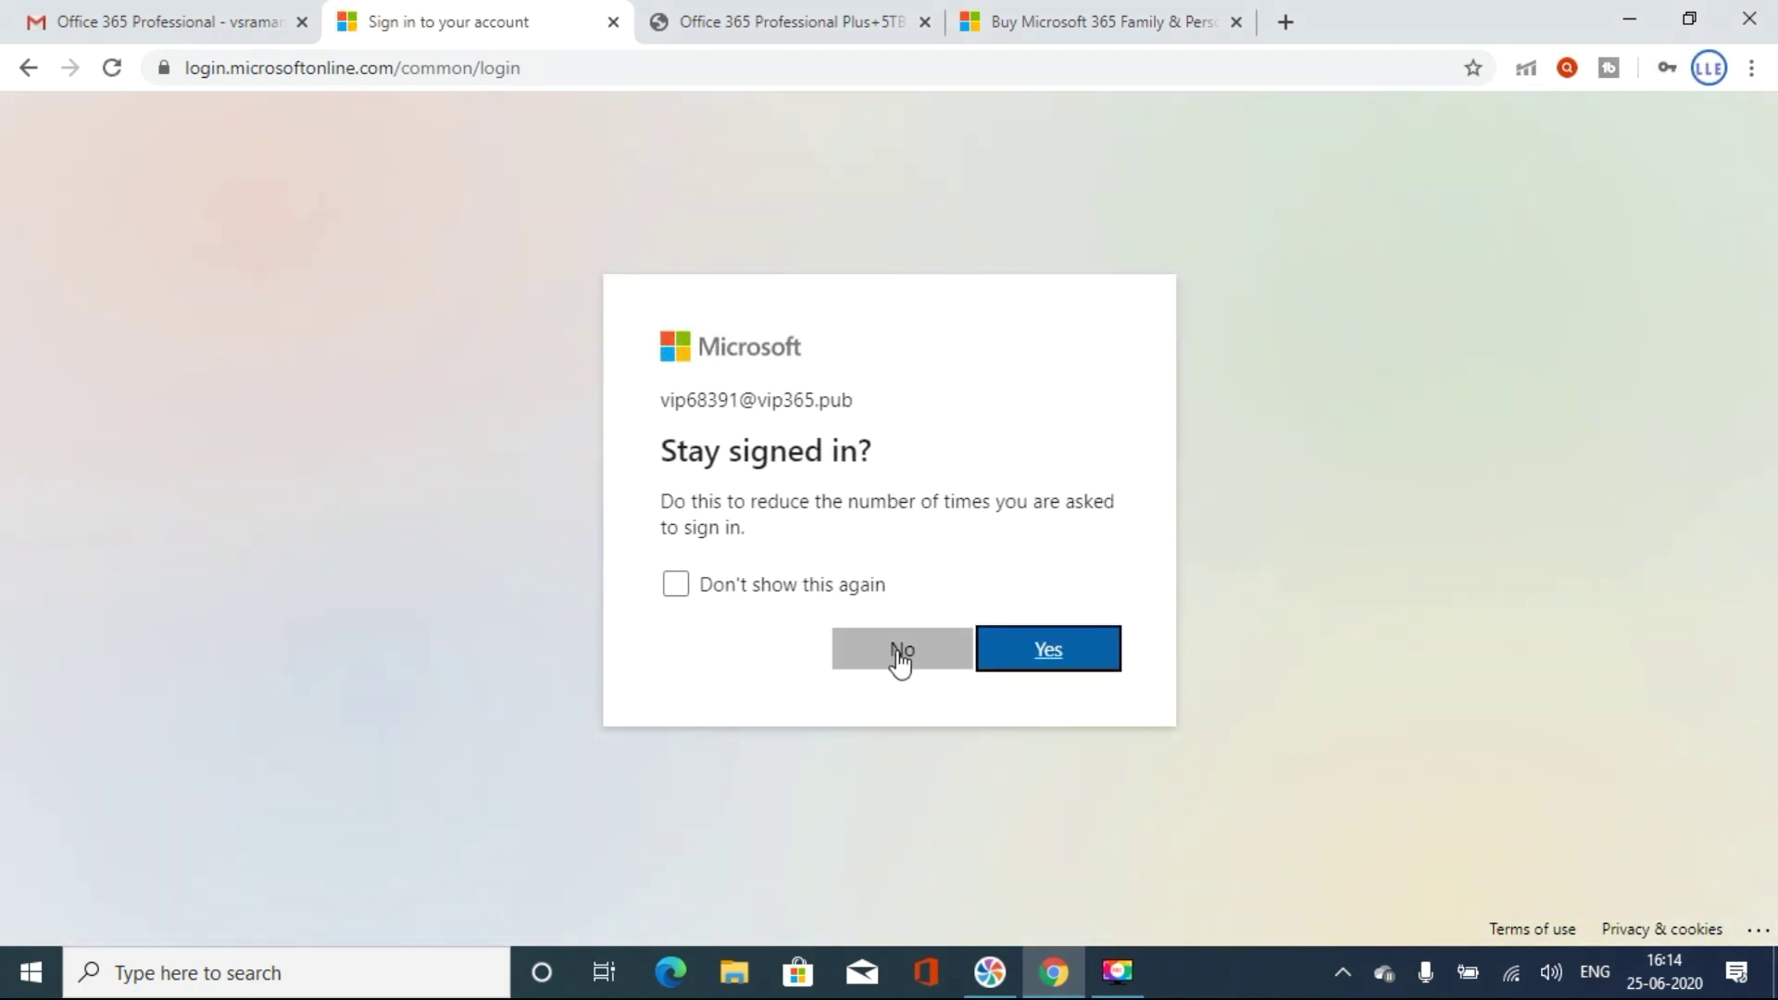
pyautogui.click(1086, 668)
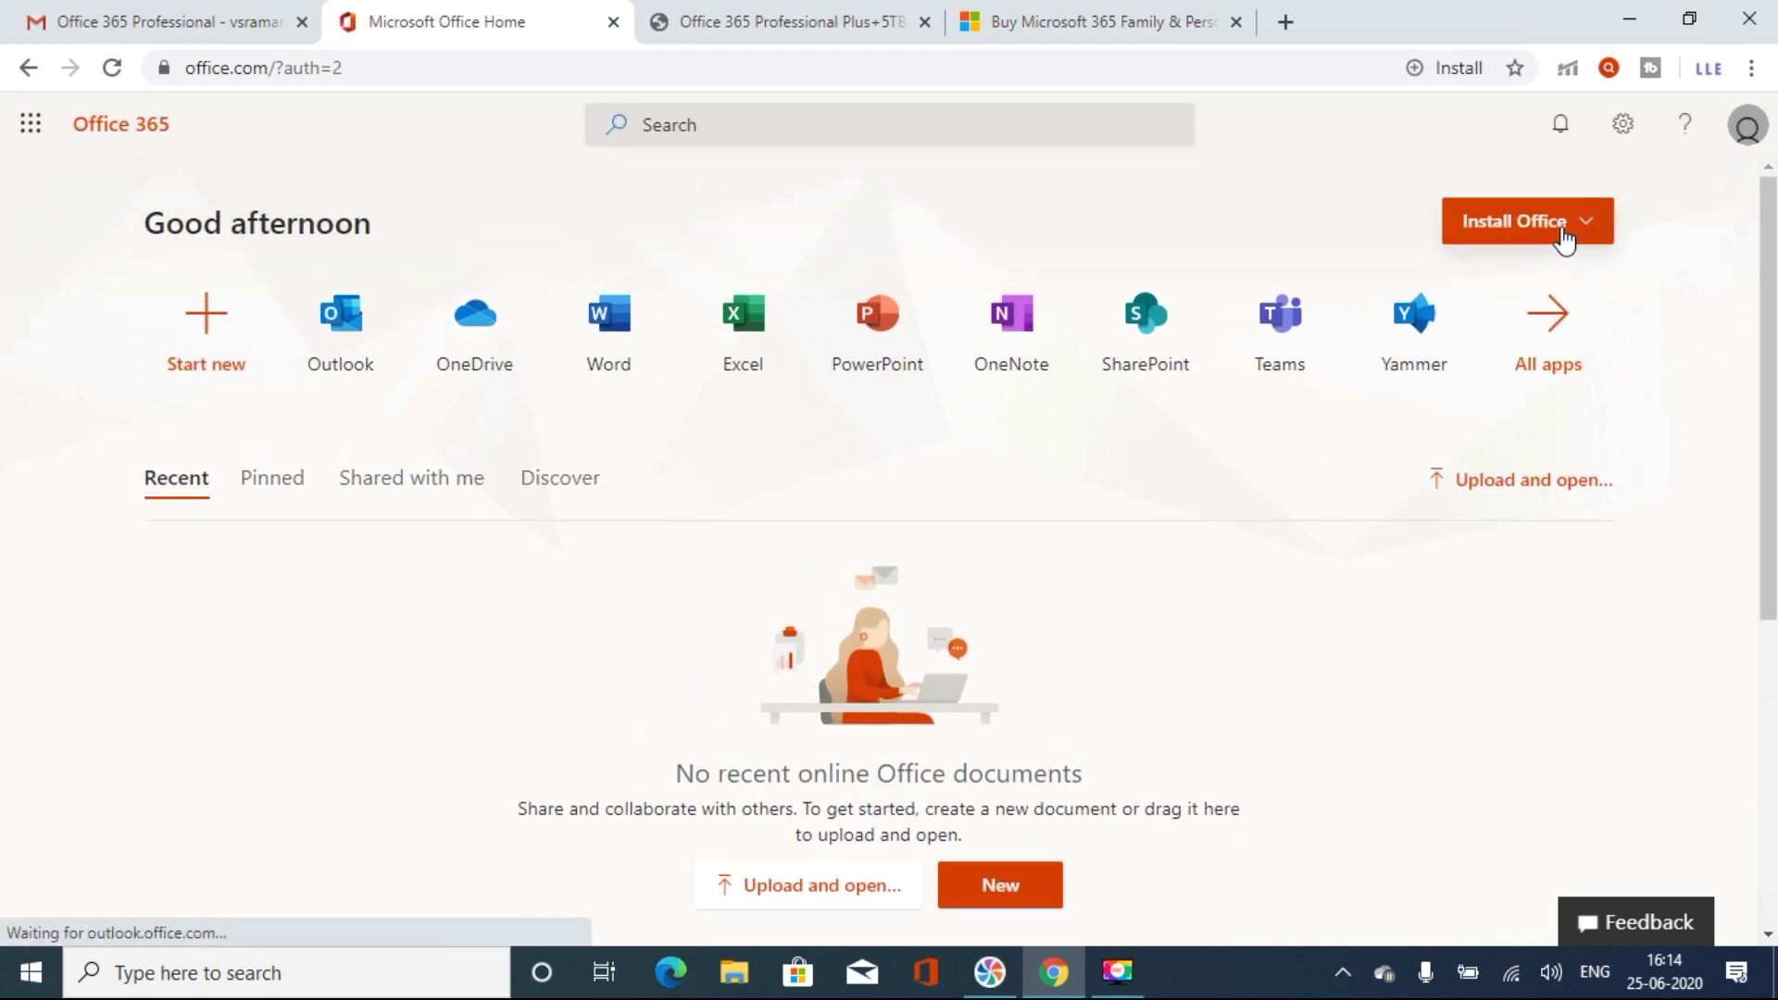
# Step: Download the Office 365 apps installer from the Install Office menu
pyautogui.click(1526, 226)
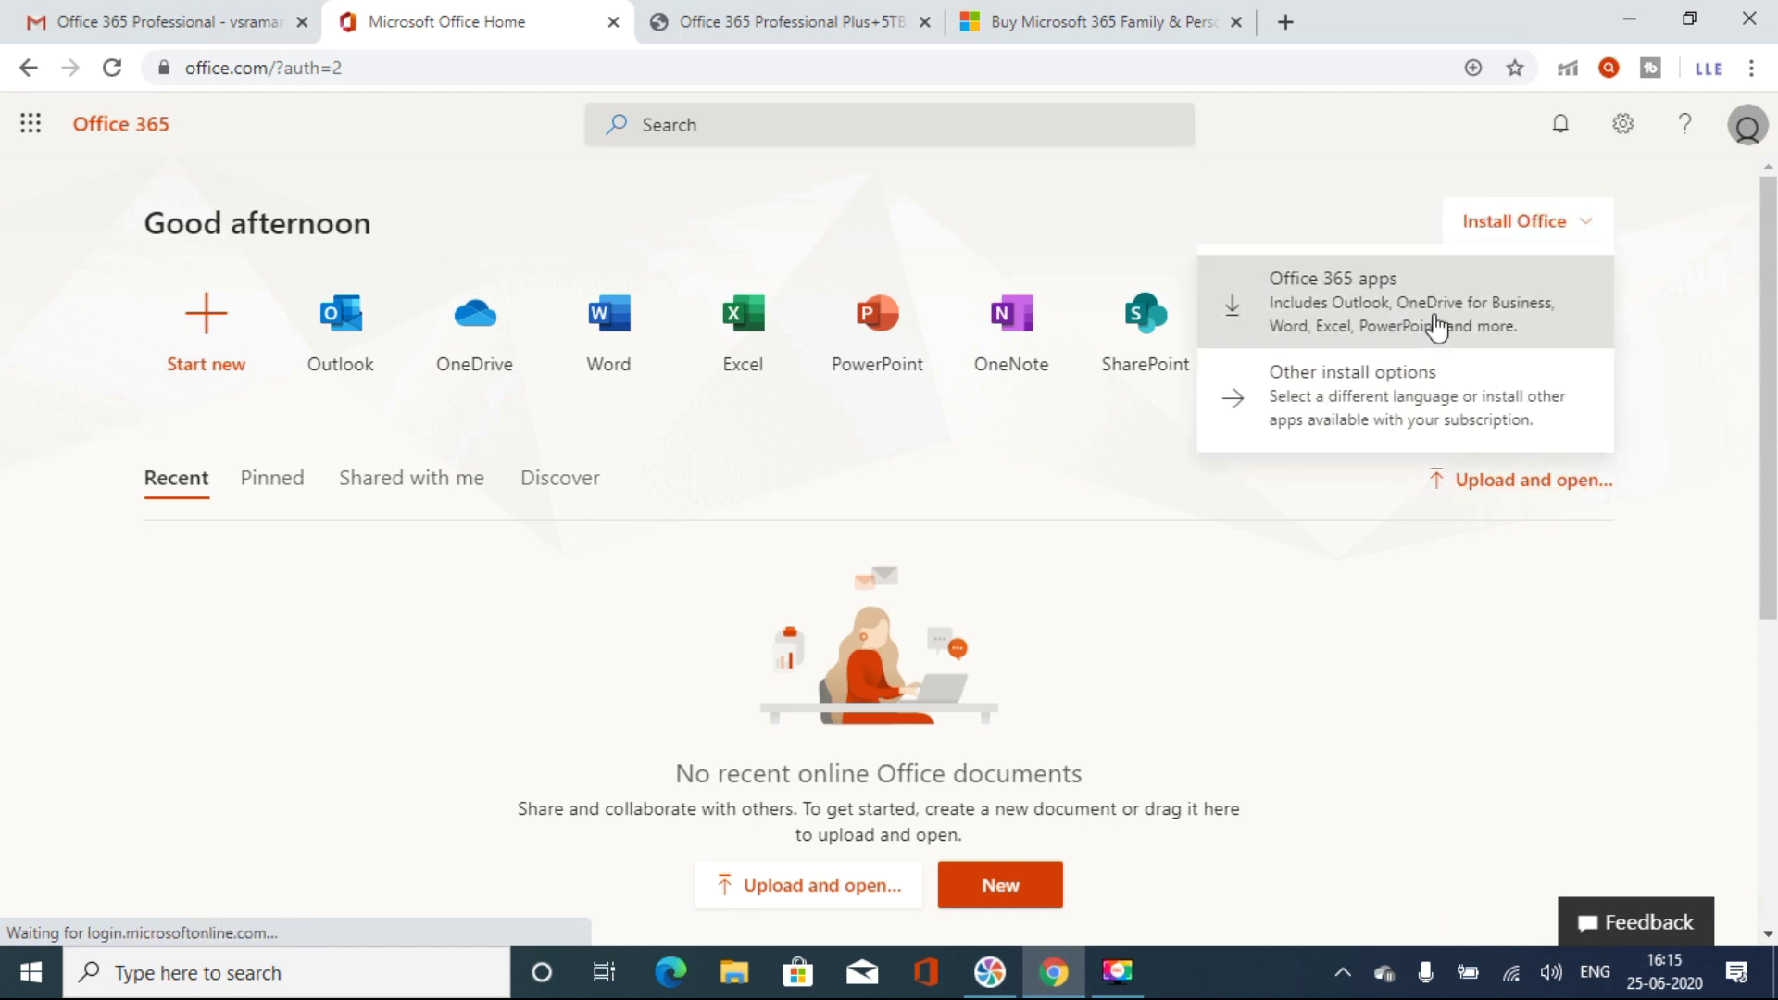
pyautogui.click(1403, 329)
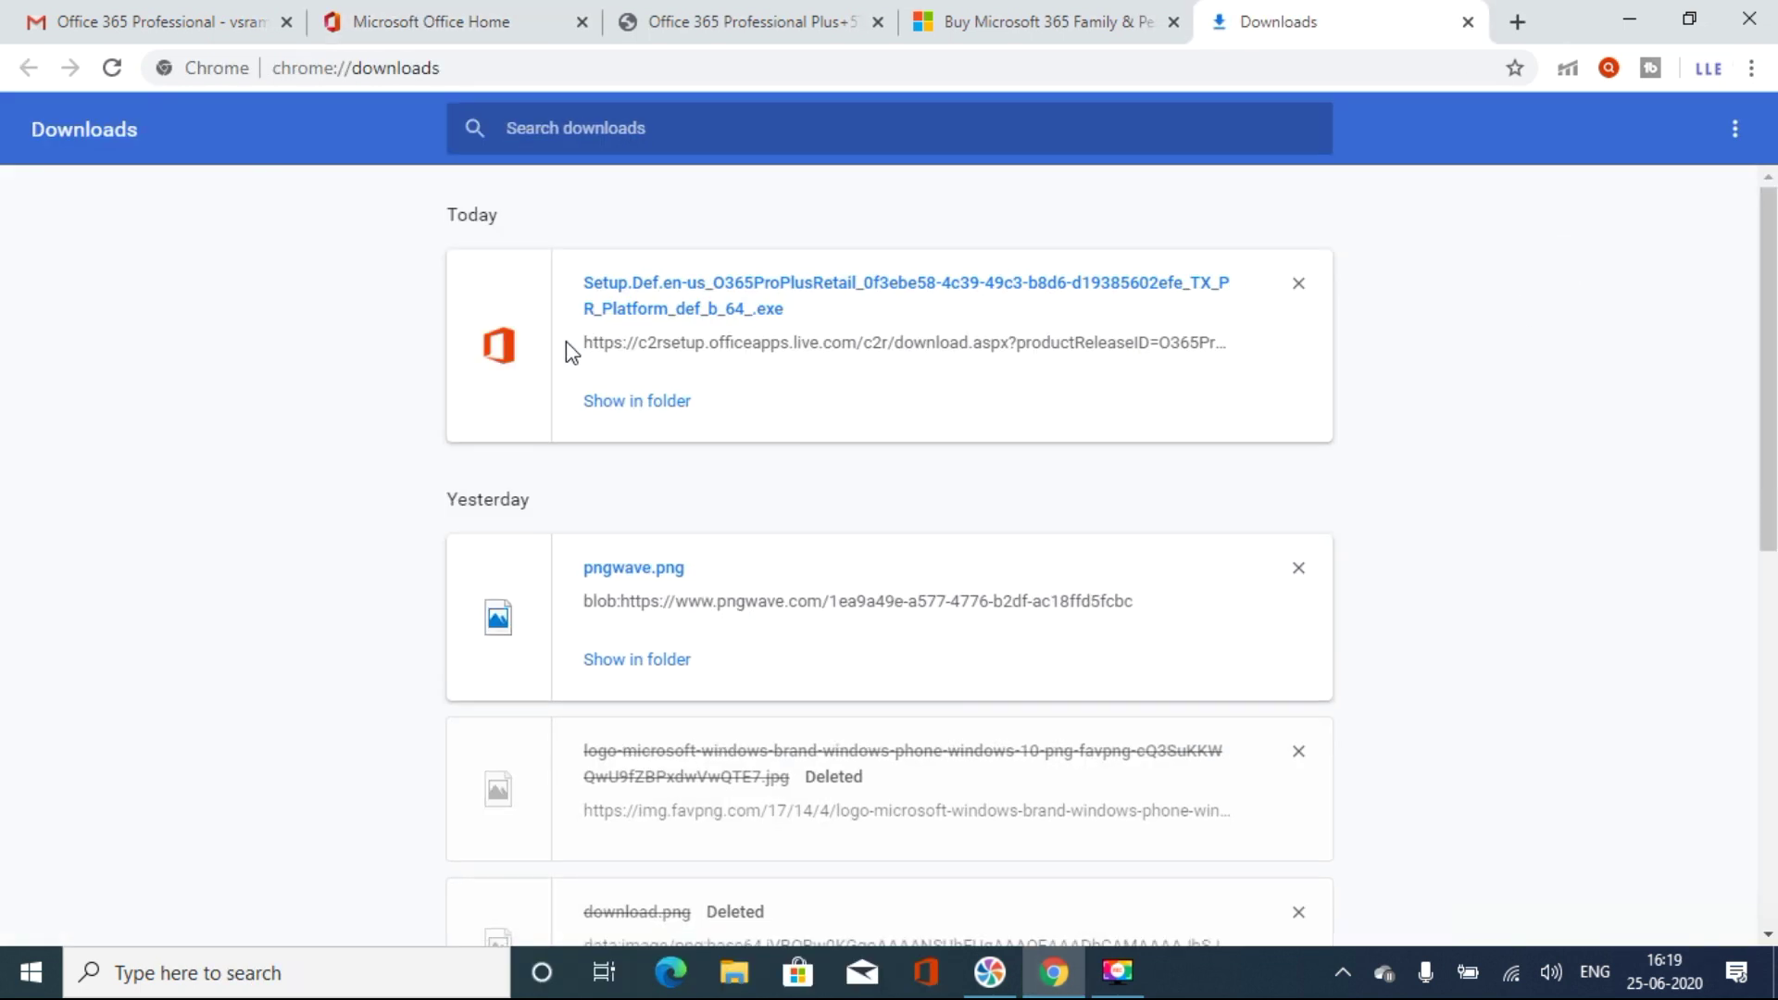
# Step: Reveal the downloaded Office setup file in its Downloads folder to run it
pyautogui.click(645, 406)
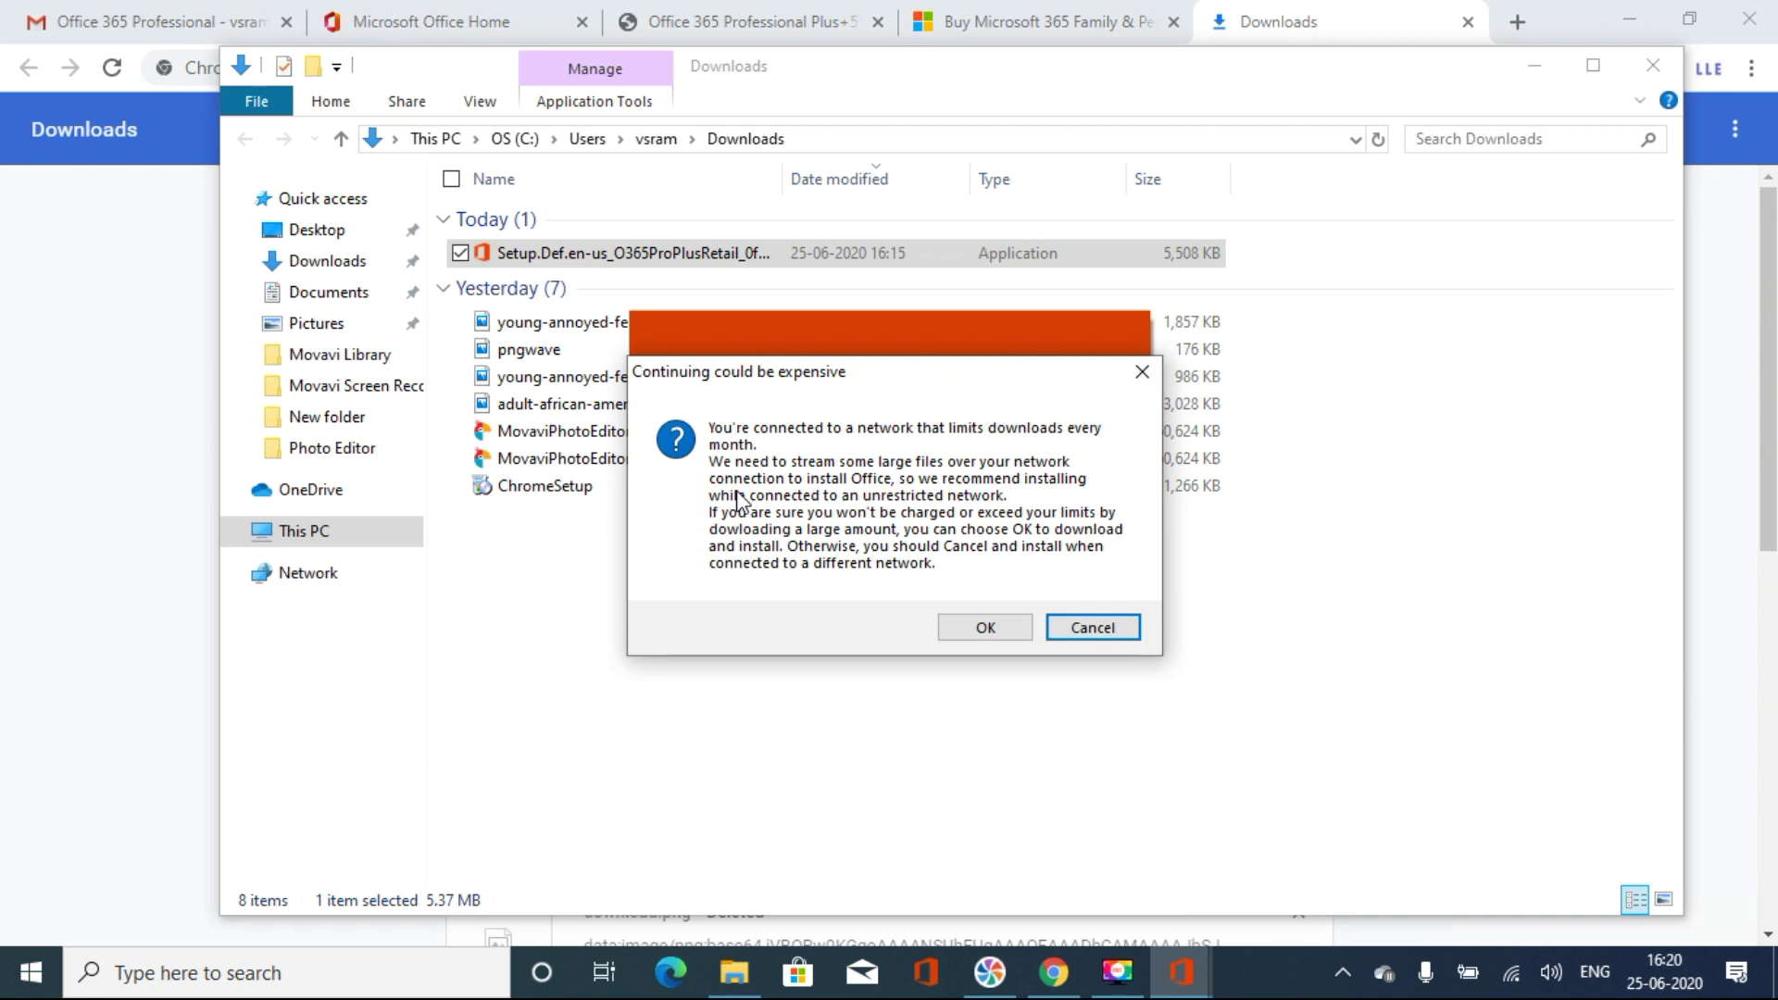
# Step: Proceed past the metered-network warning, close the finished installer, and minimize Explorer and Chrome
pyautogui.click(957, 626)
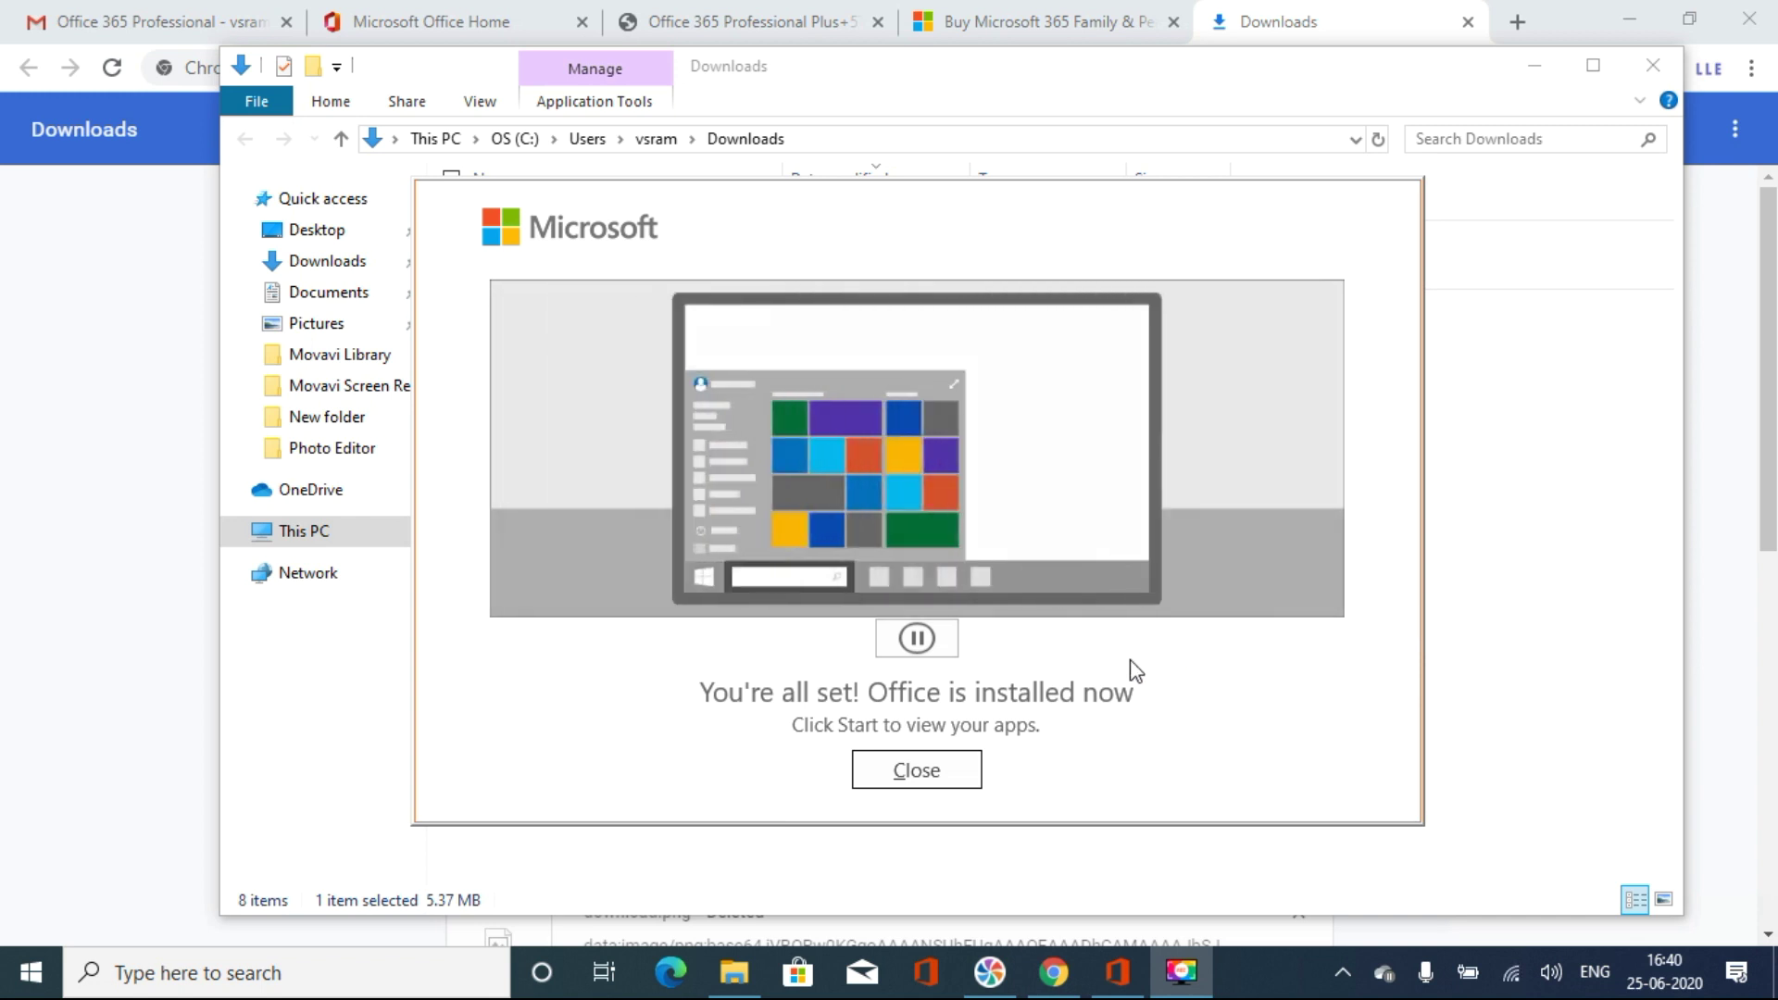
pyautogui.click(922, 769)
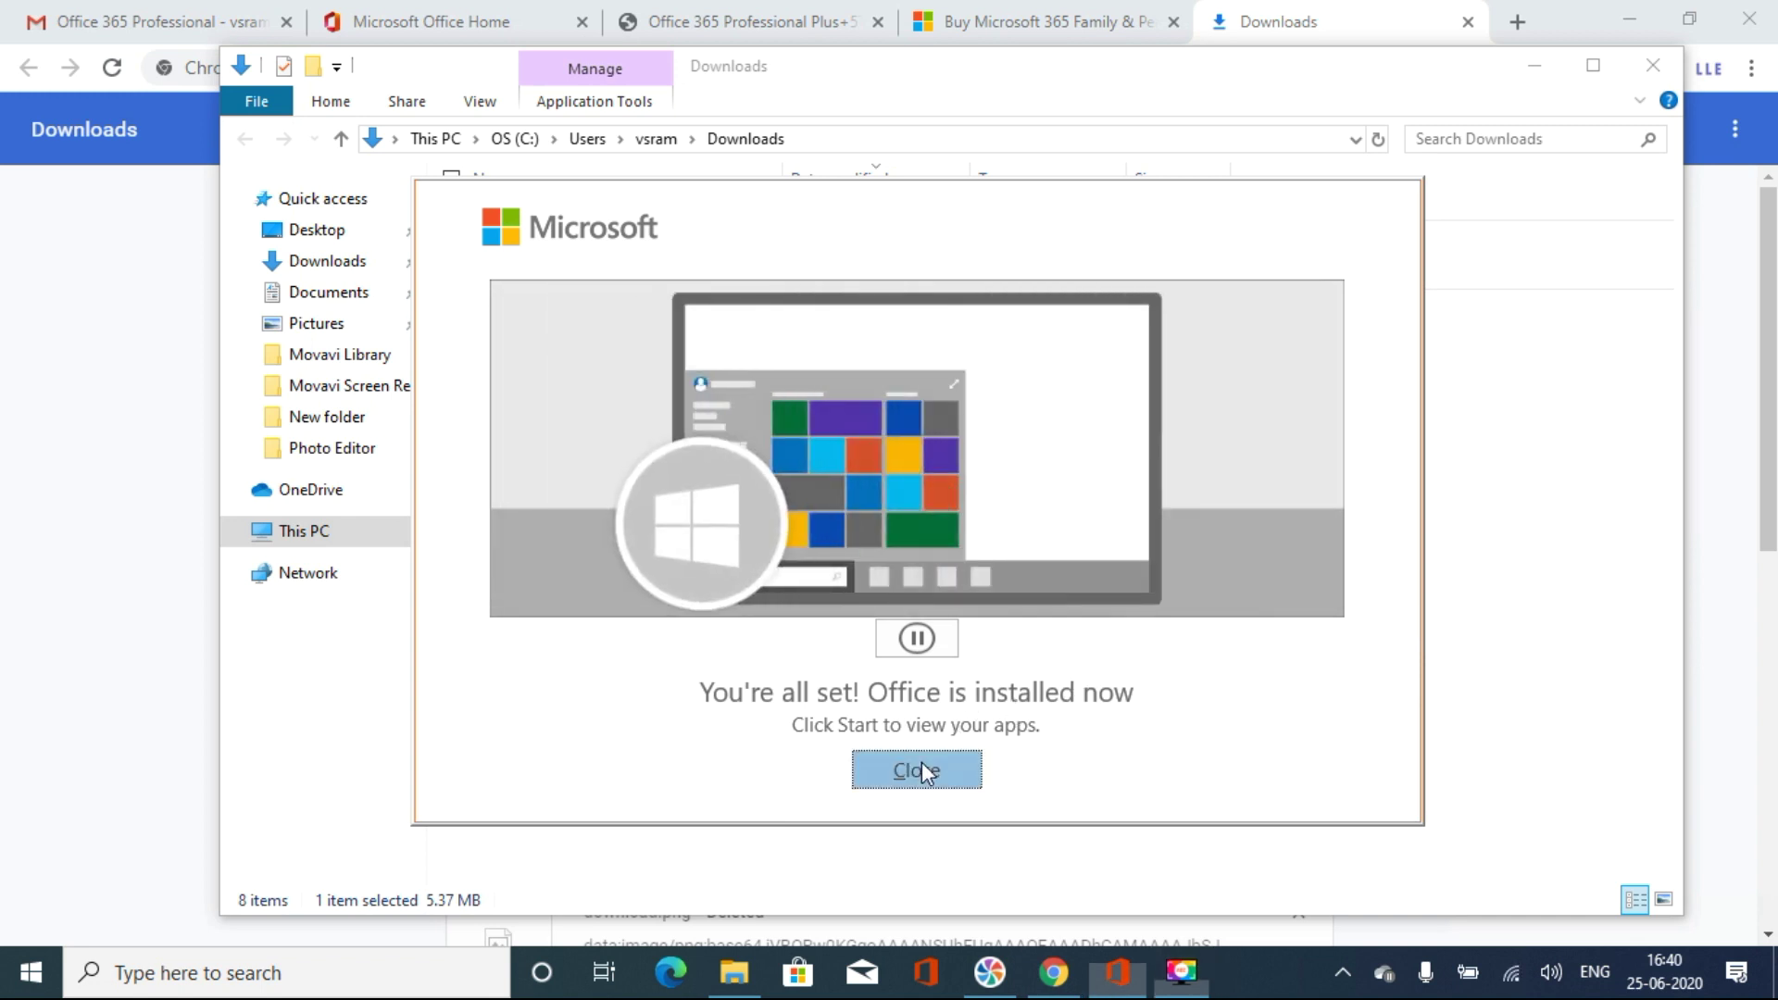
pyautogui.click(1529, 67)
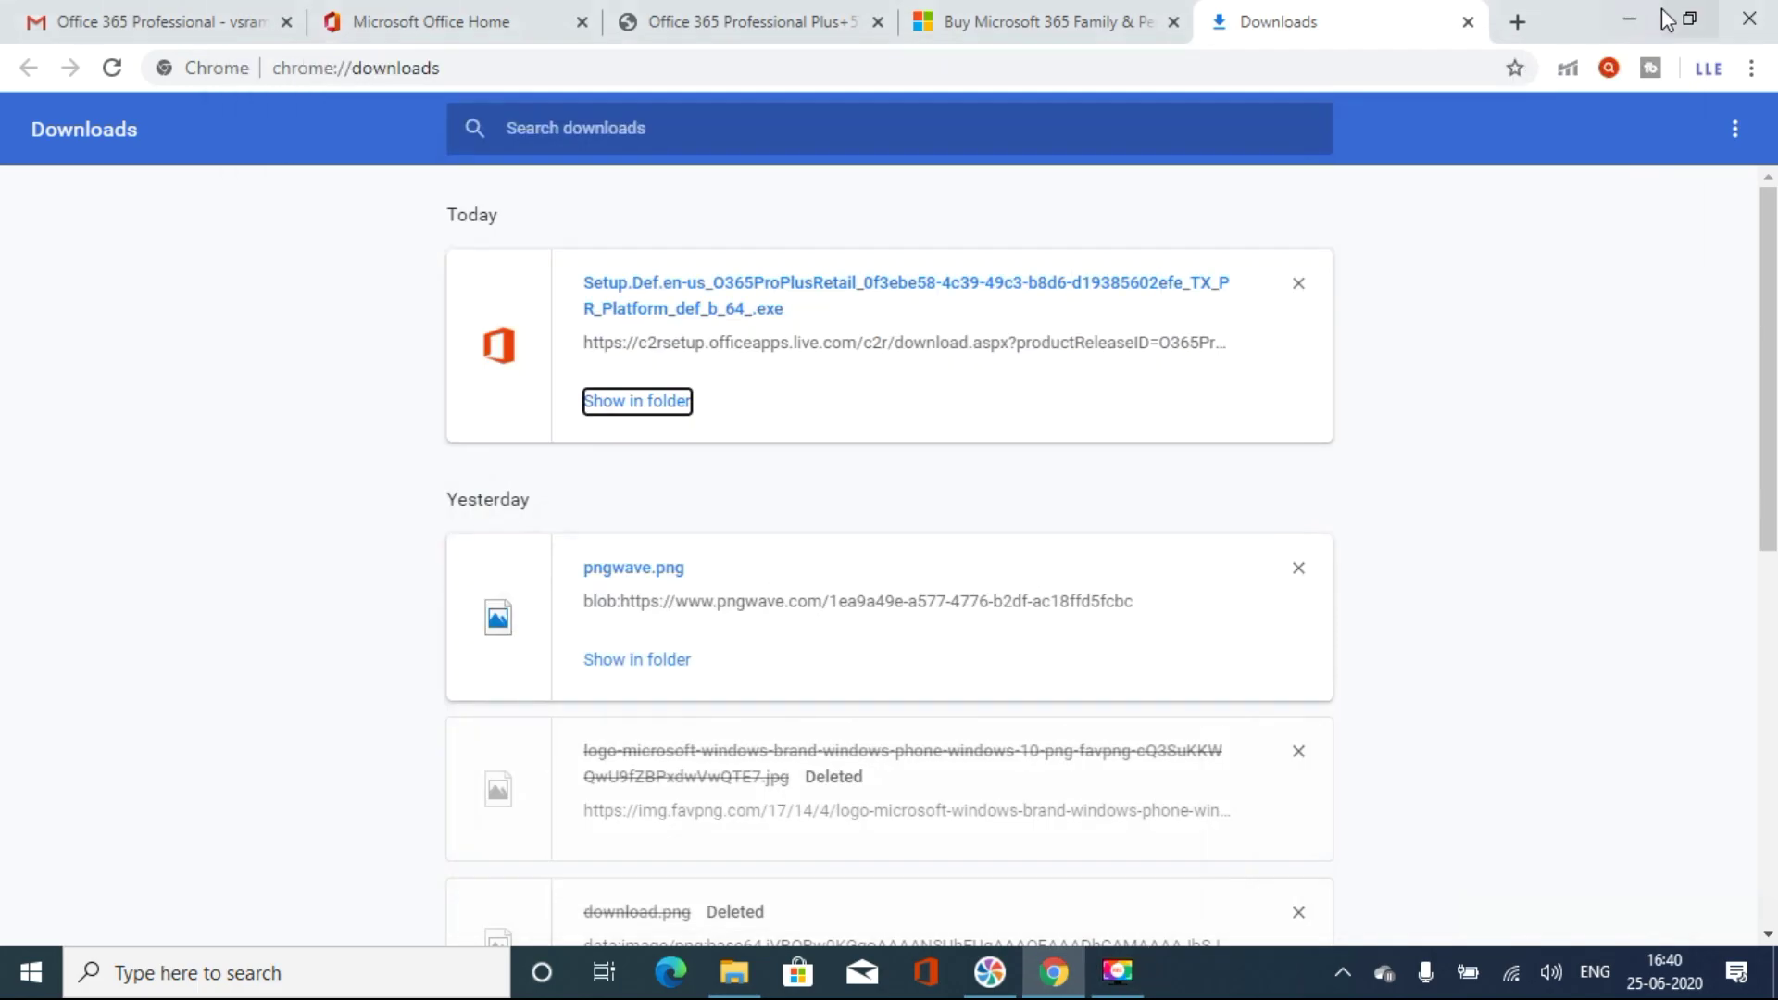
pyautogui.click(1654, 19)
# Step: Launch Word from Start, accept the privacy settings, and proceed to sign-in
pyautogui.click(18, 971)
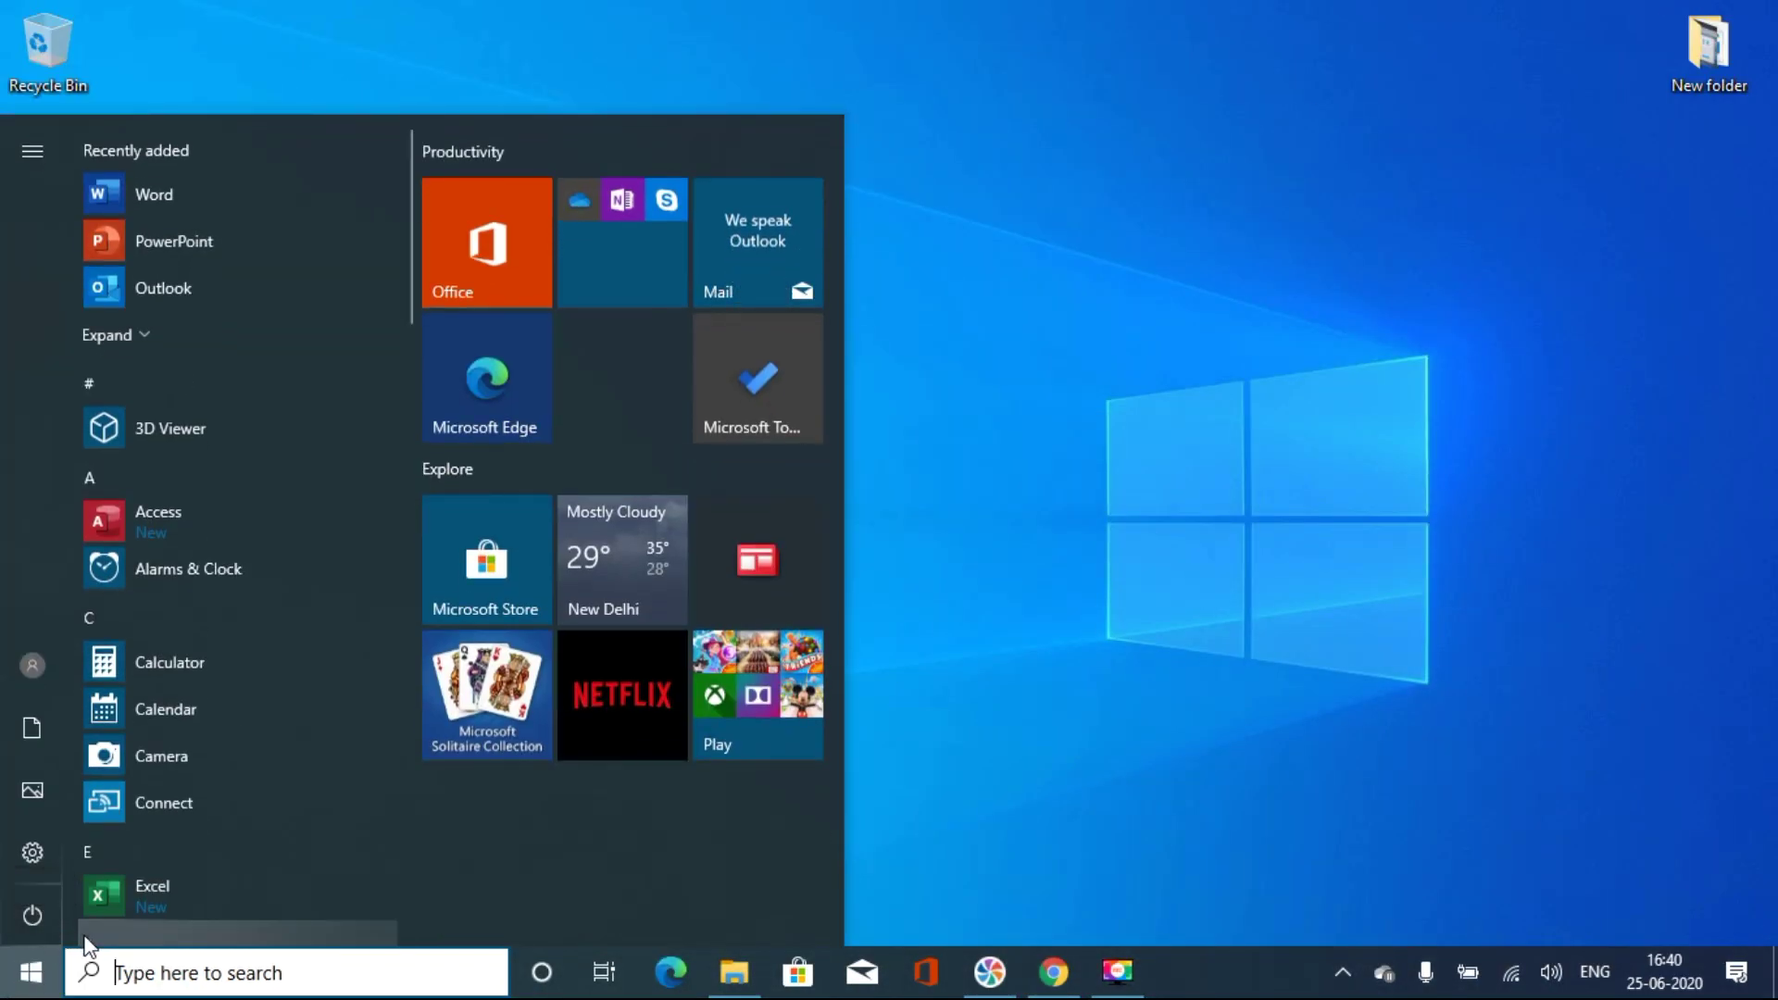
pyautogui.click(231, 197)
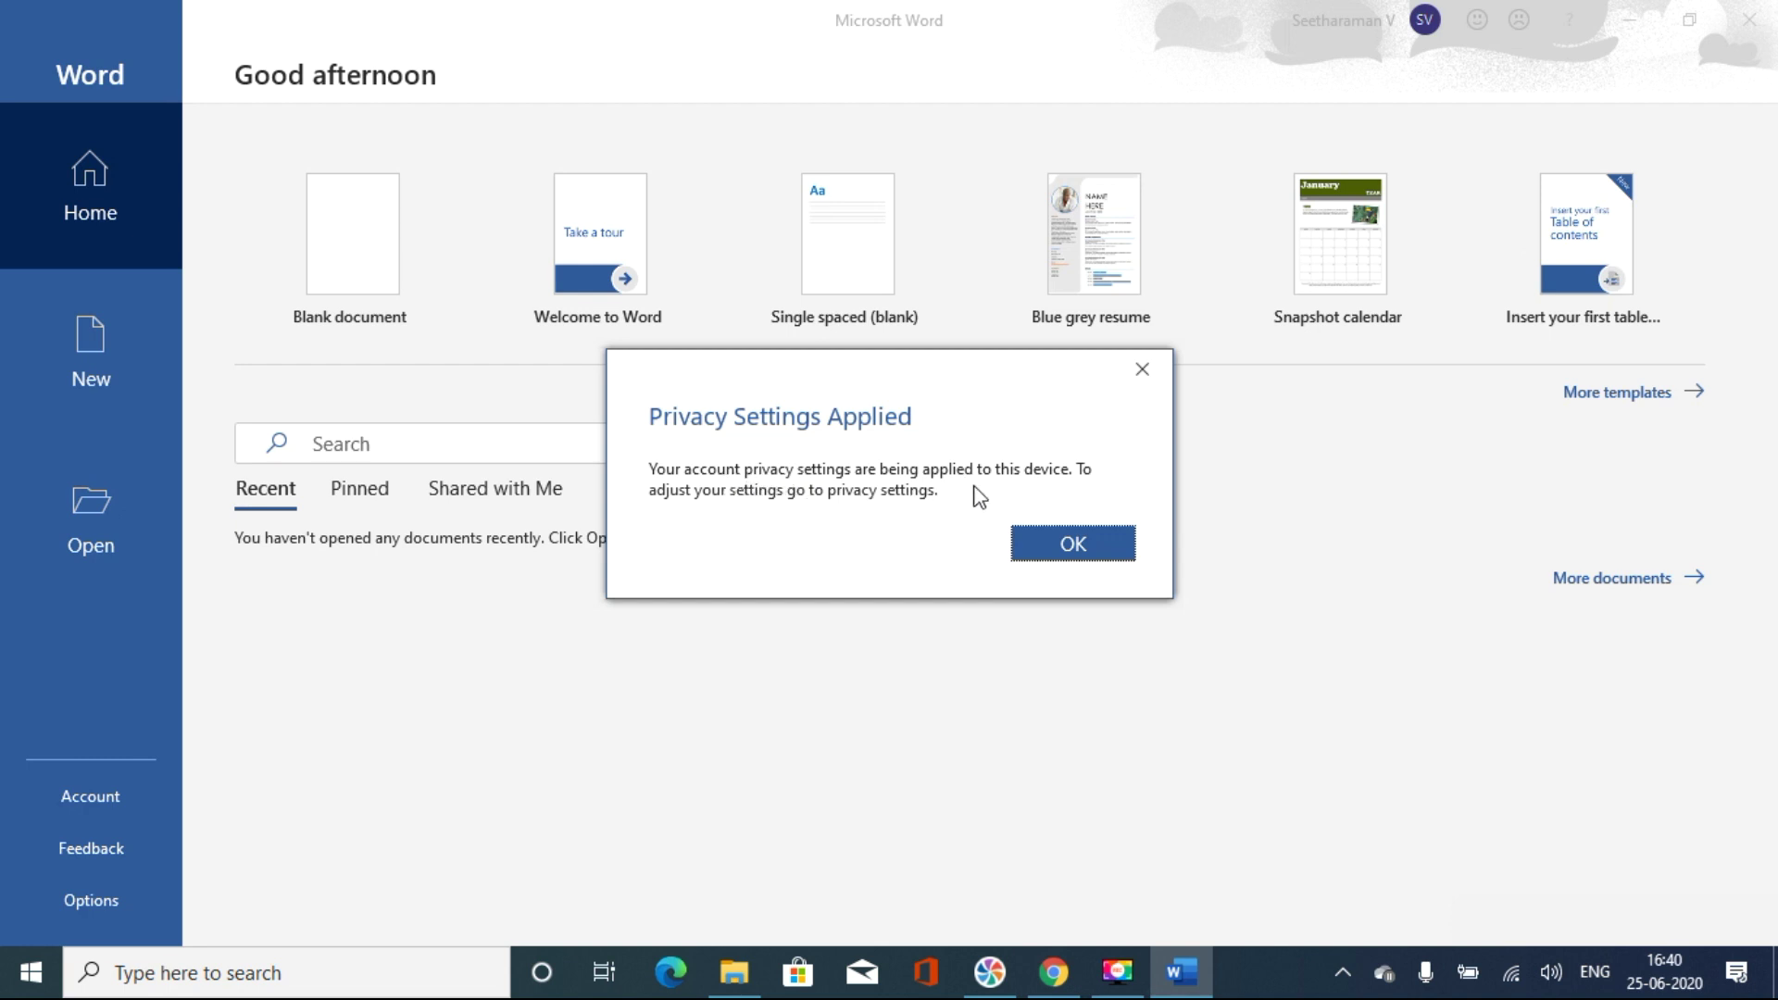
pyautogui.click(1070, 547)
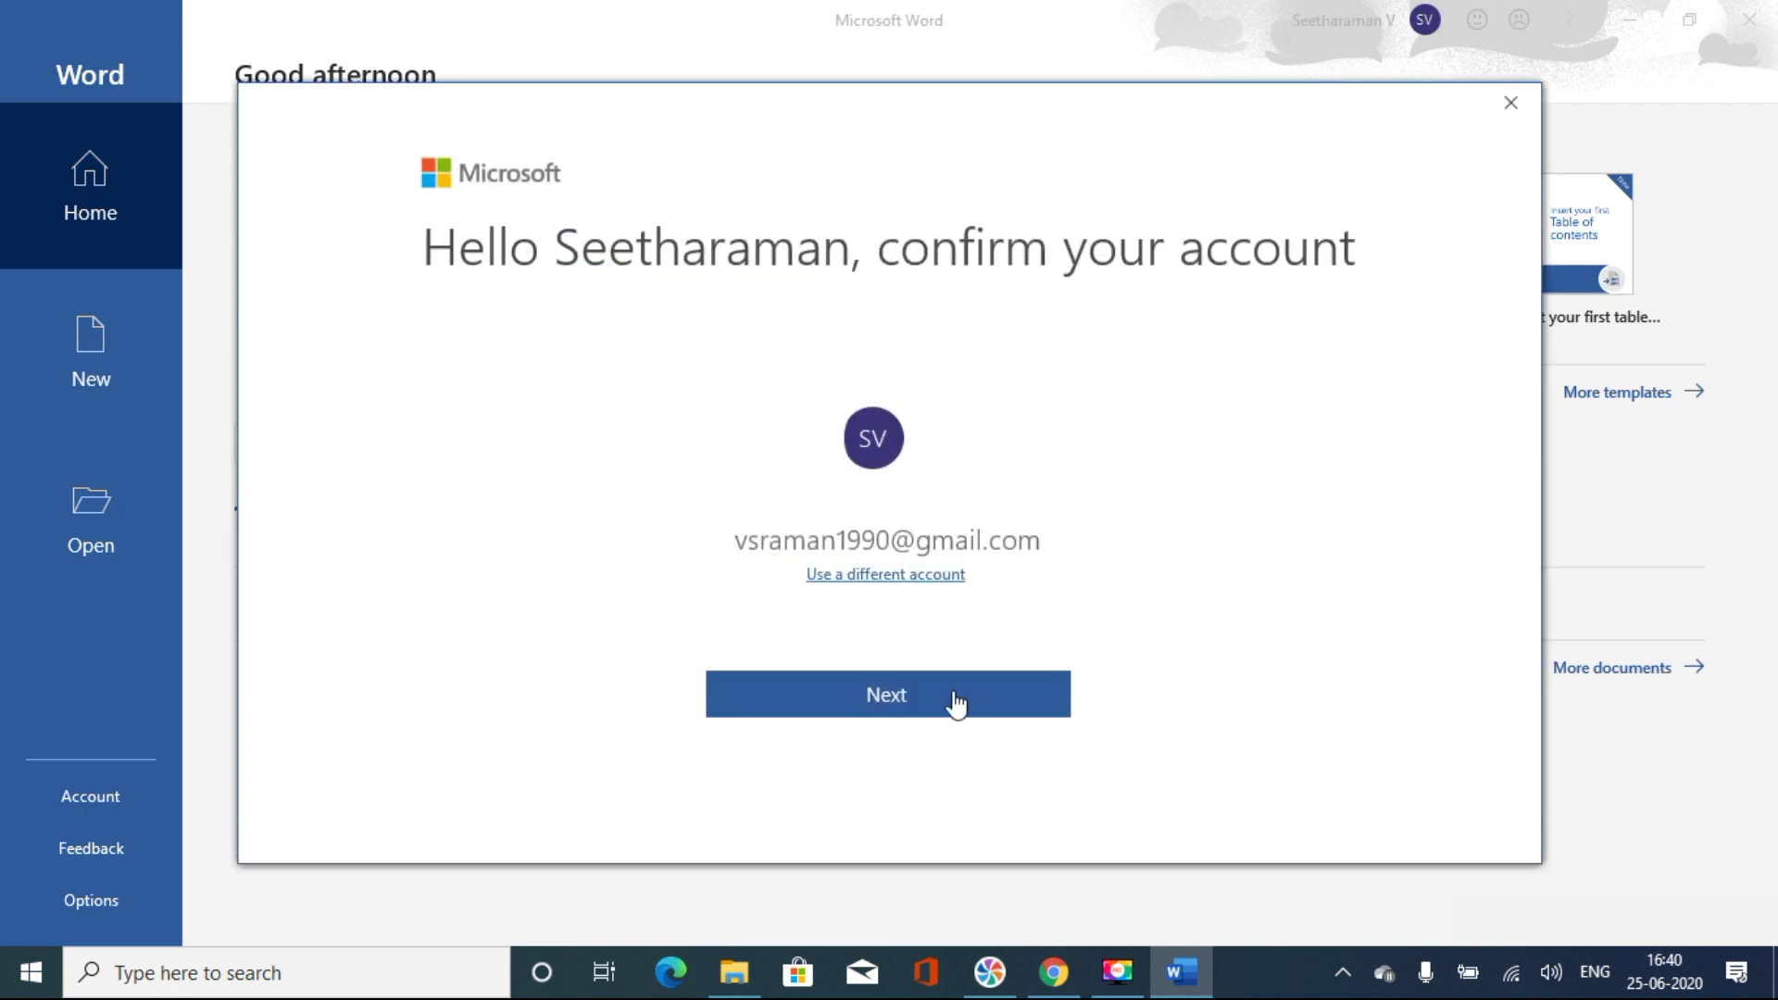
pyautogui.click(957, 703)
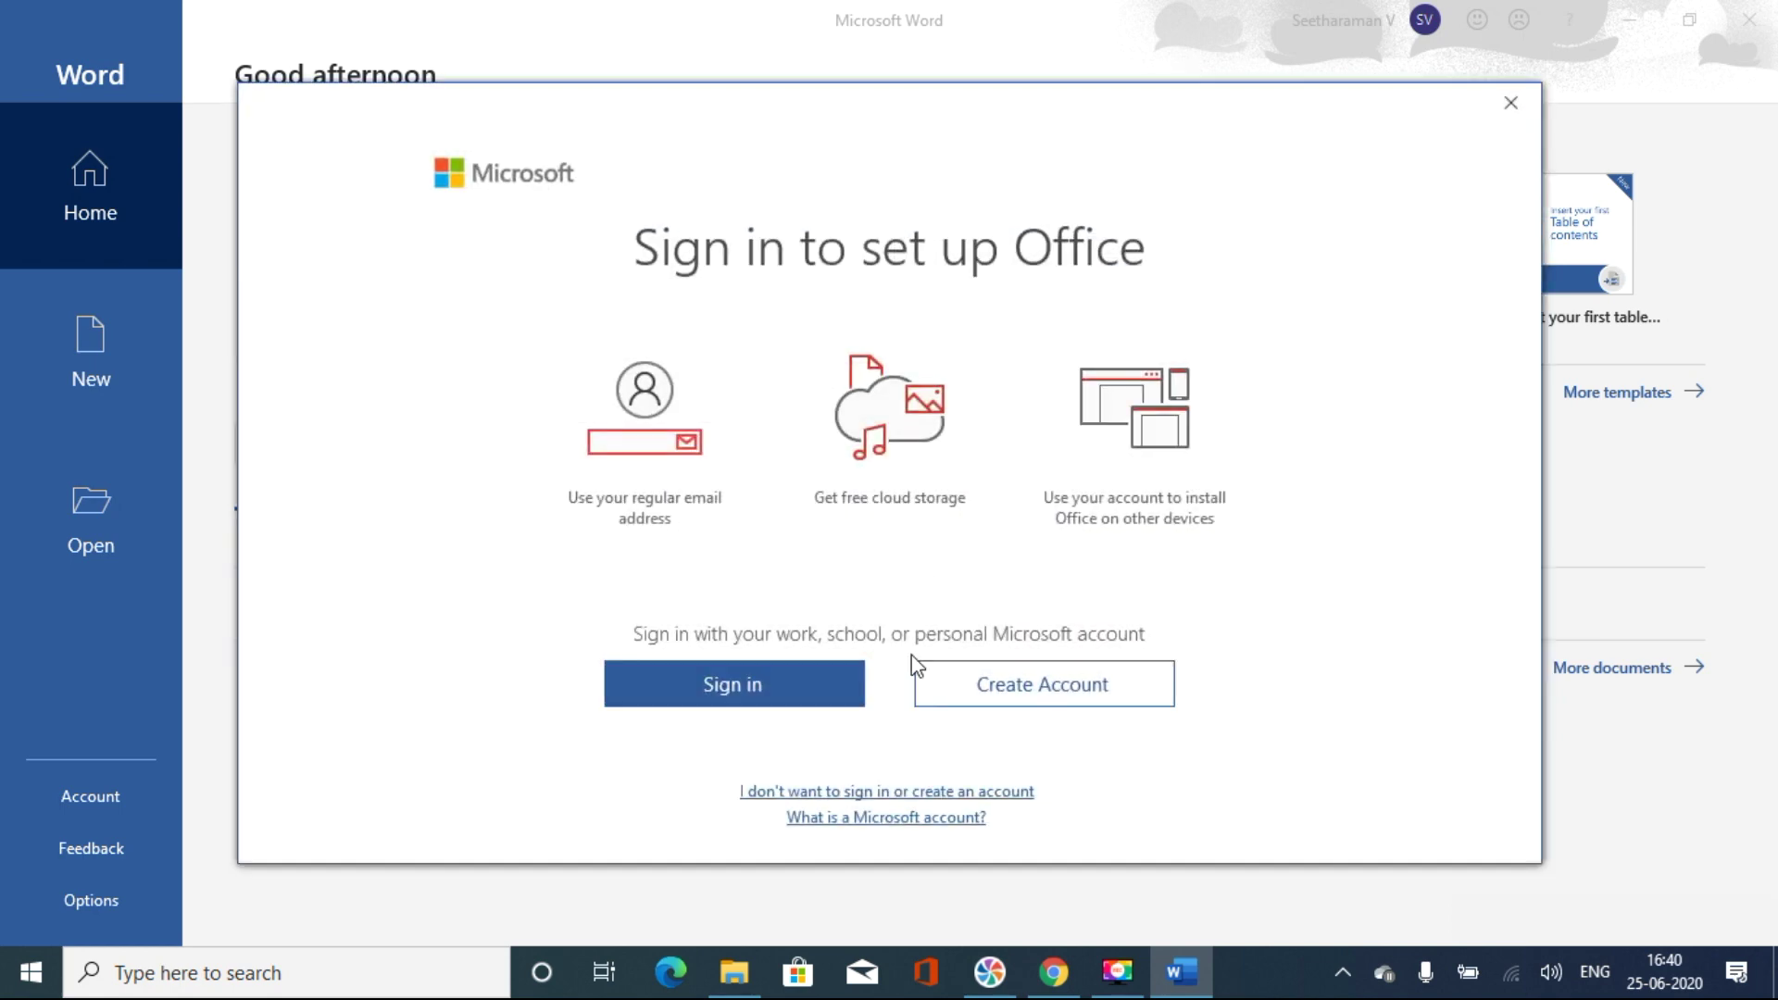
pyautogui.click(825, 674)
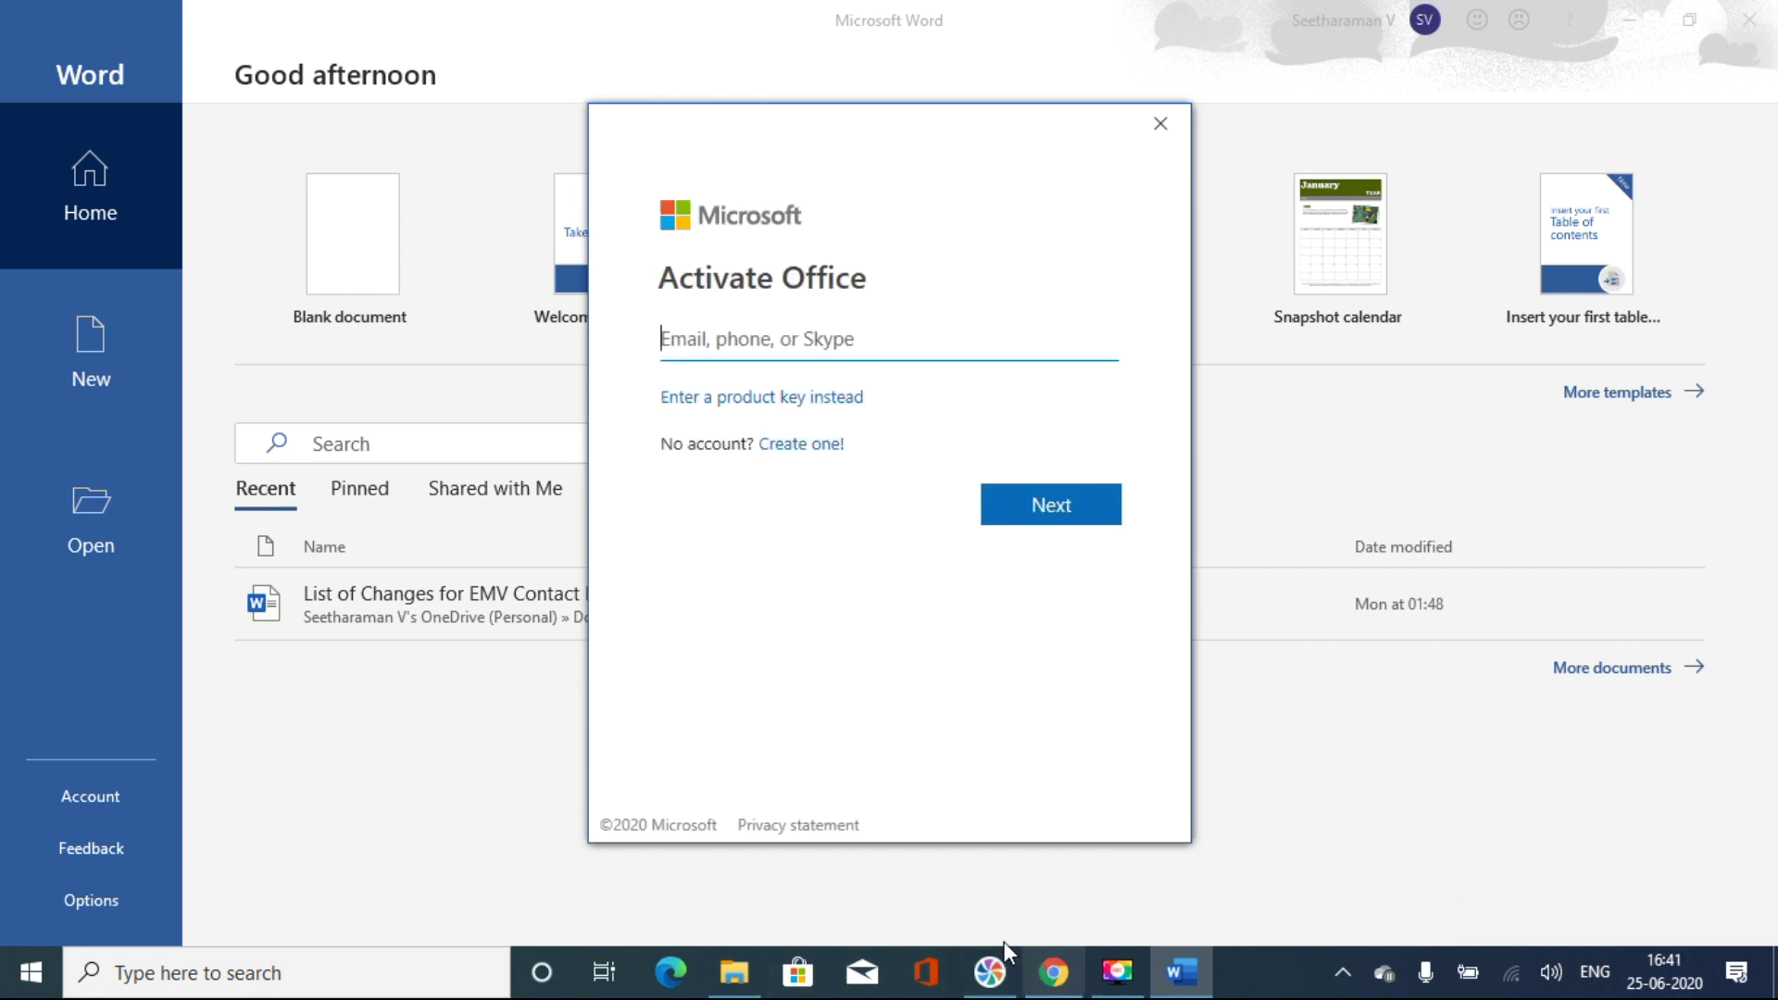
# Step: Copy the login email from Gmail and submit it in Word's Activate Office prompt
pyautogui.click(1044, 980)
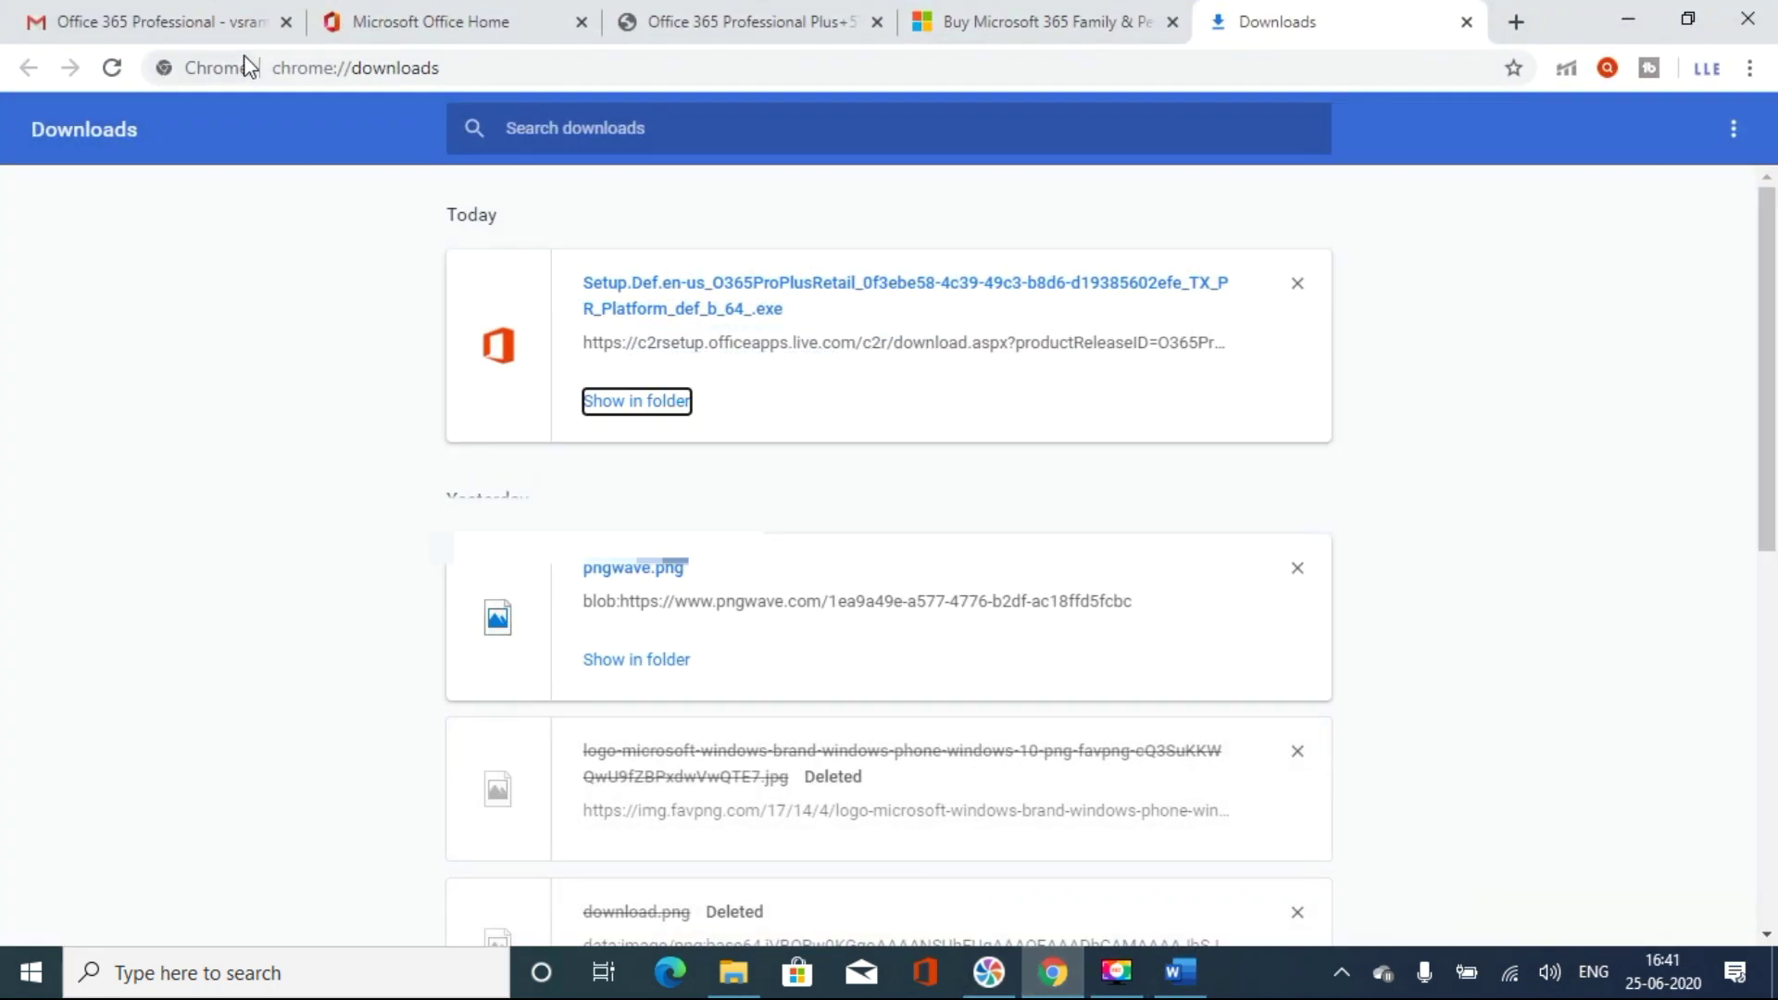
pyautogui.click(157, 21)
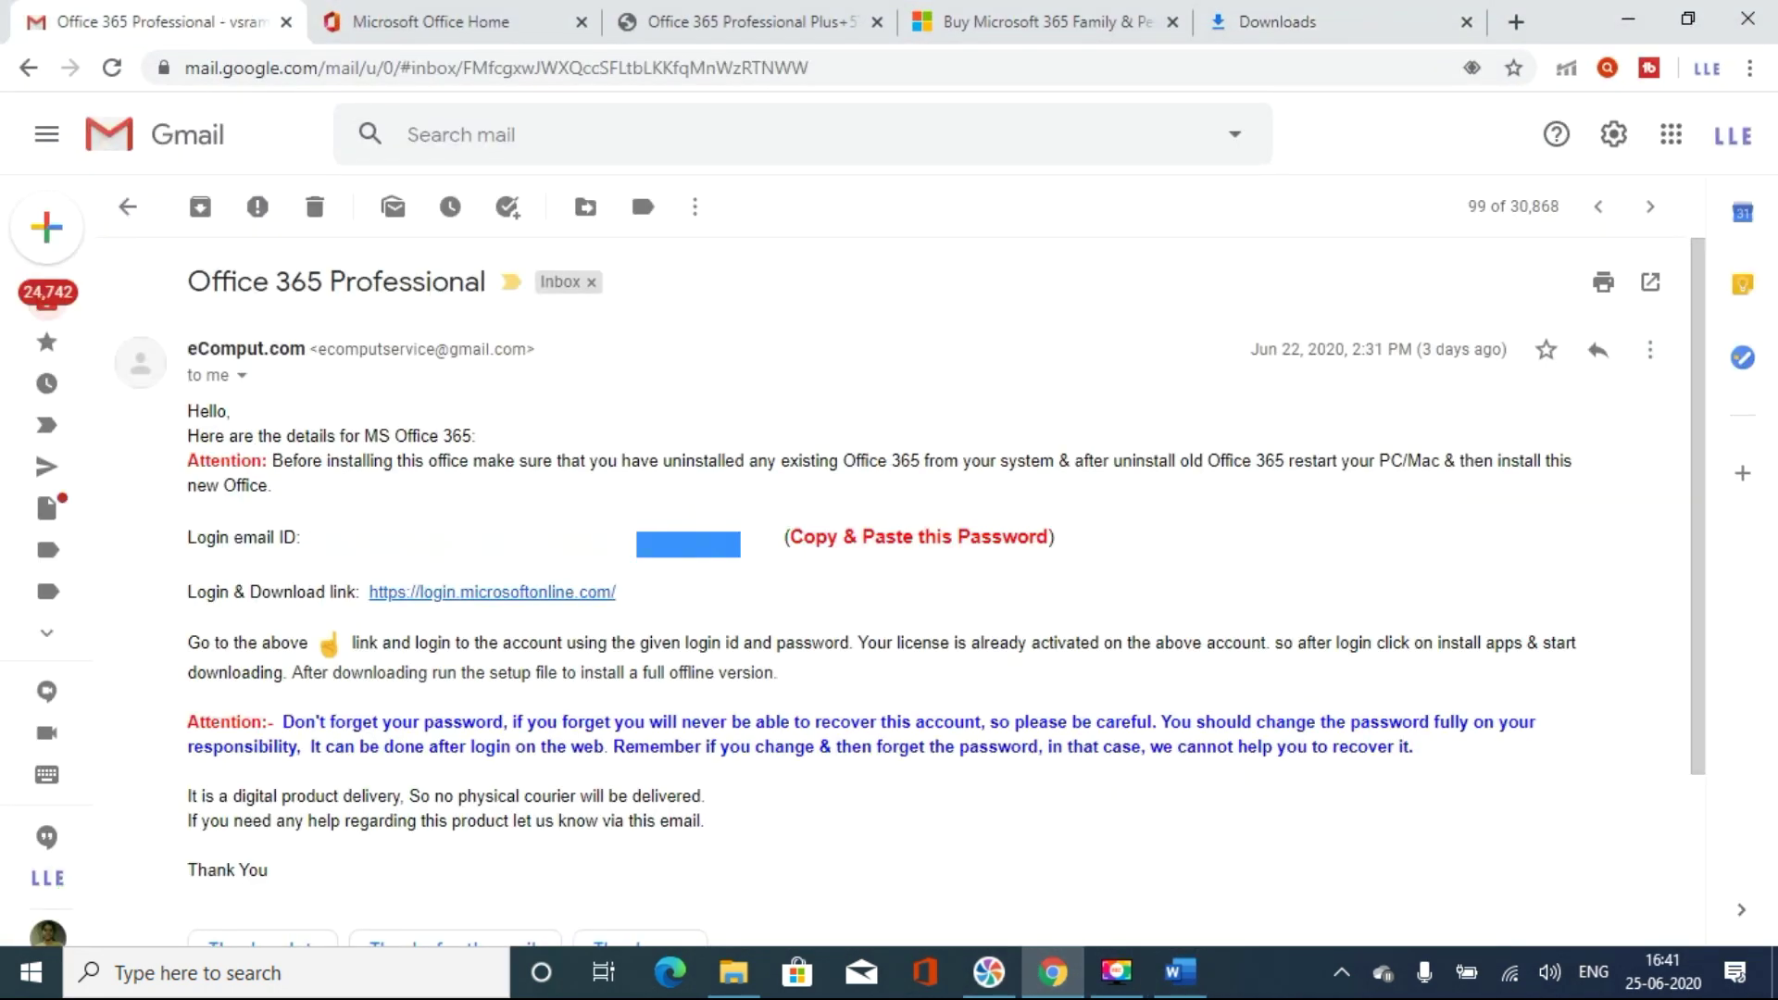
pyautogui.click(310, 534)
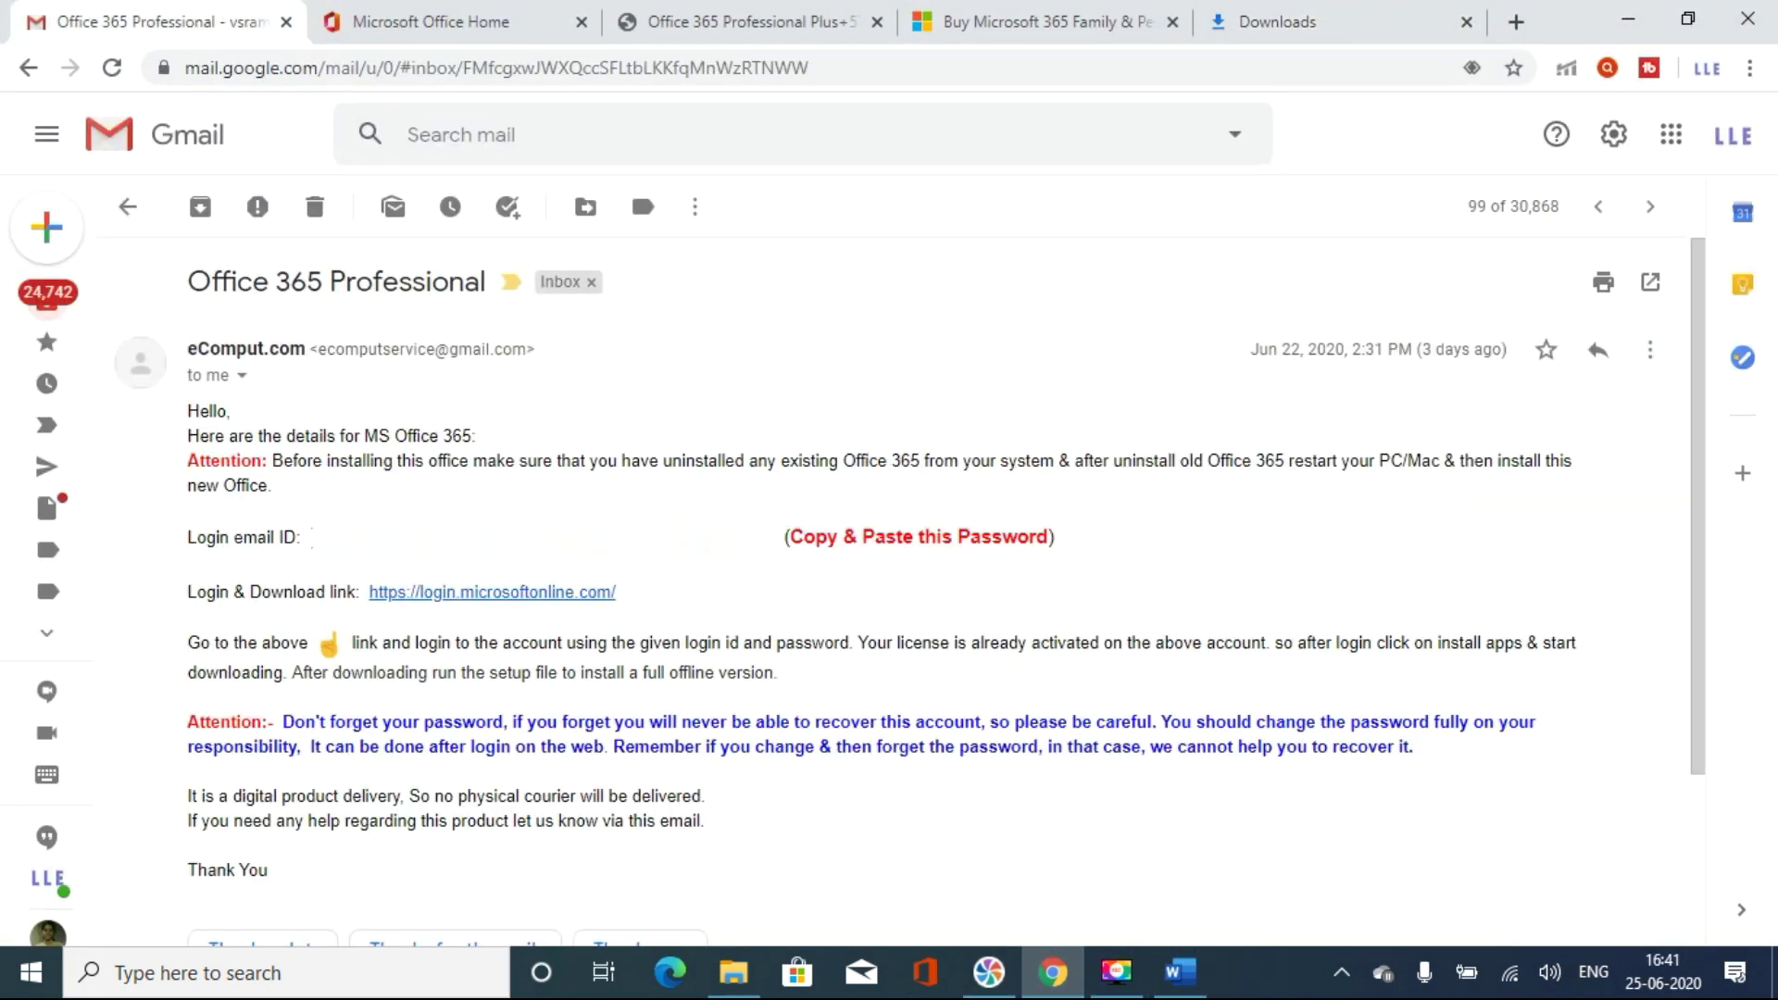
pyautogui.moveTo(324, 537); pyautogui.dragTo(506, 545)
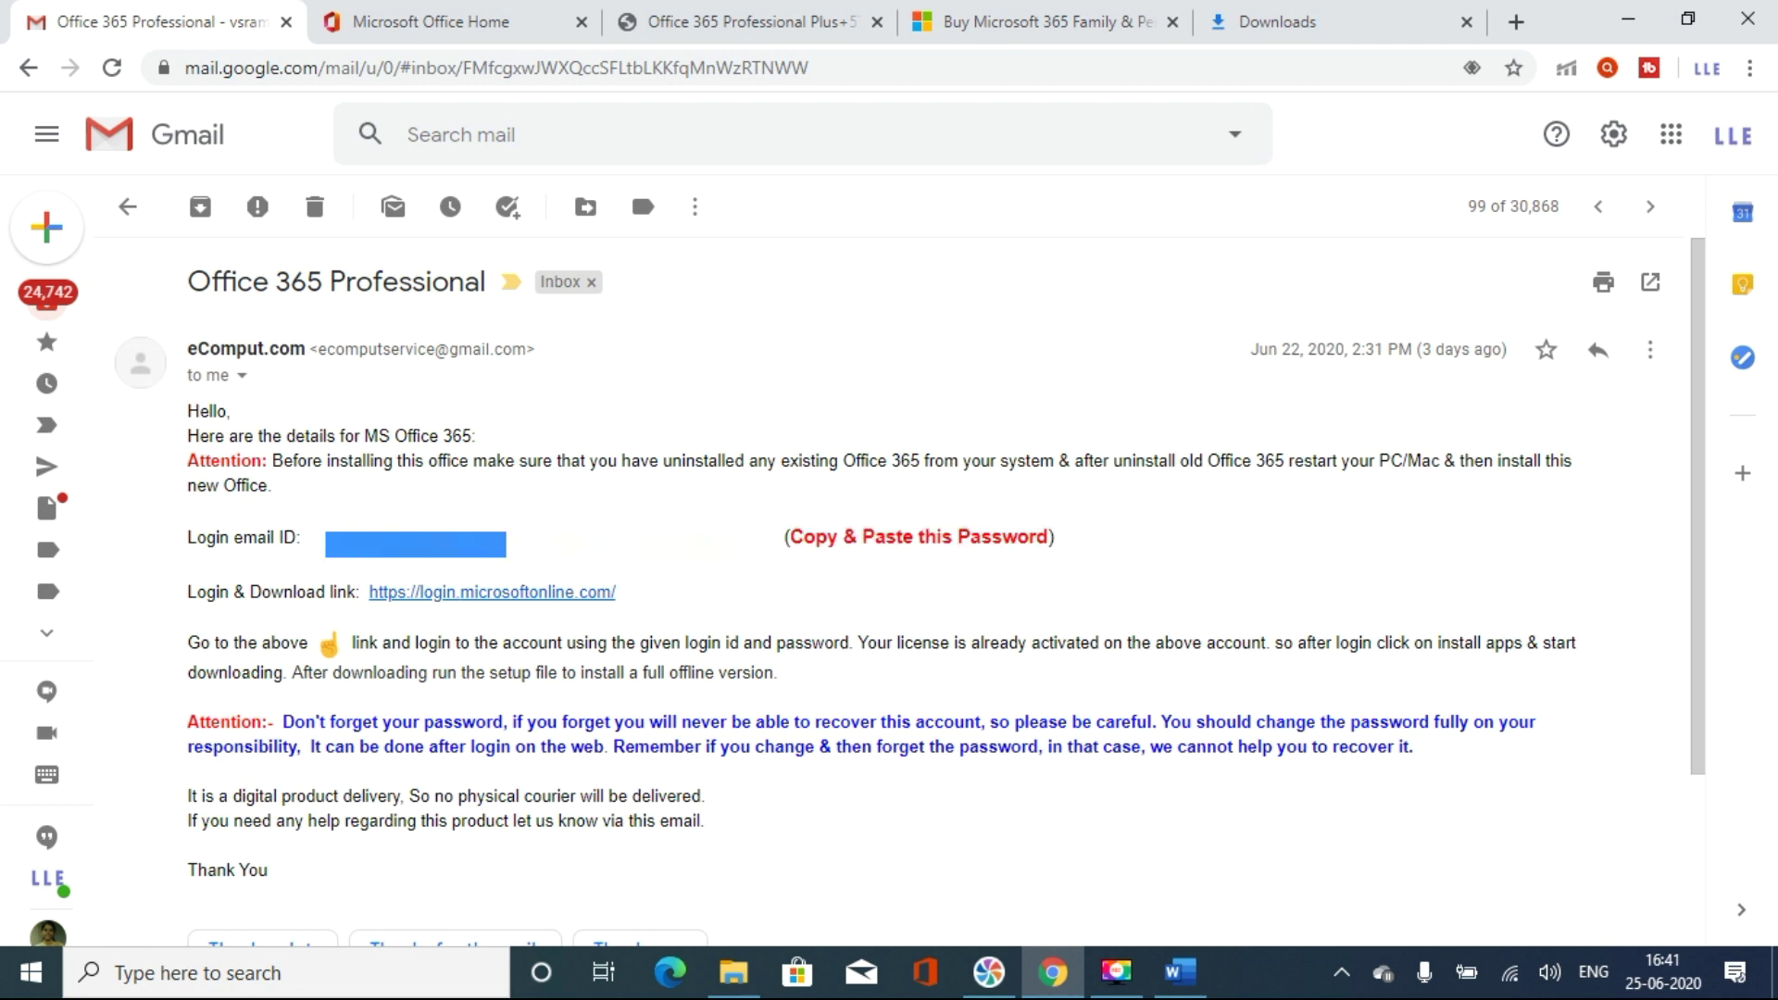
pyautogui.click(1159, 953)
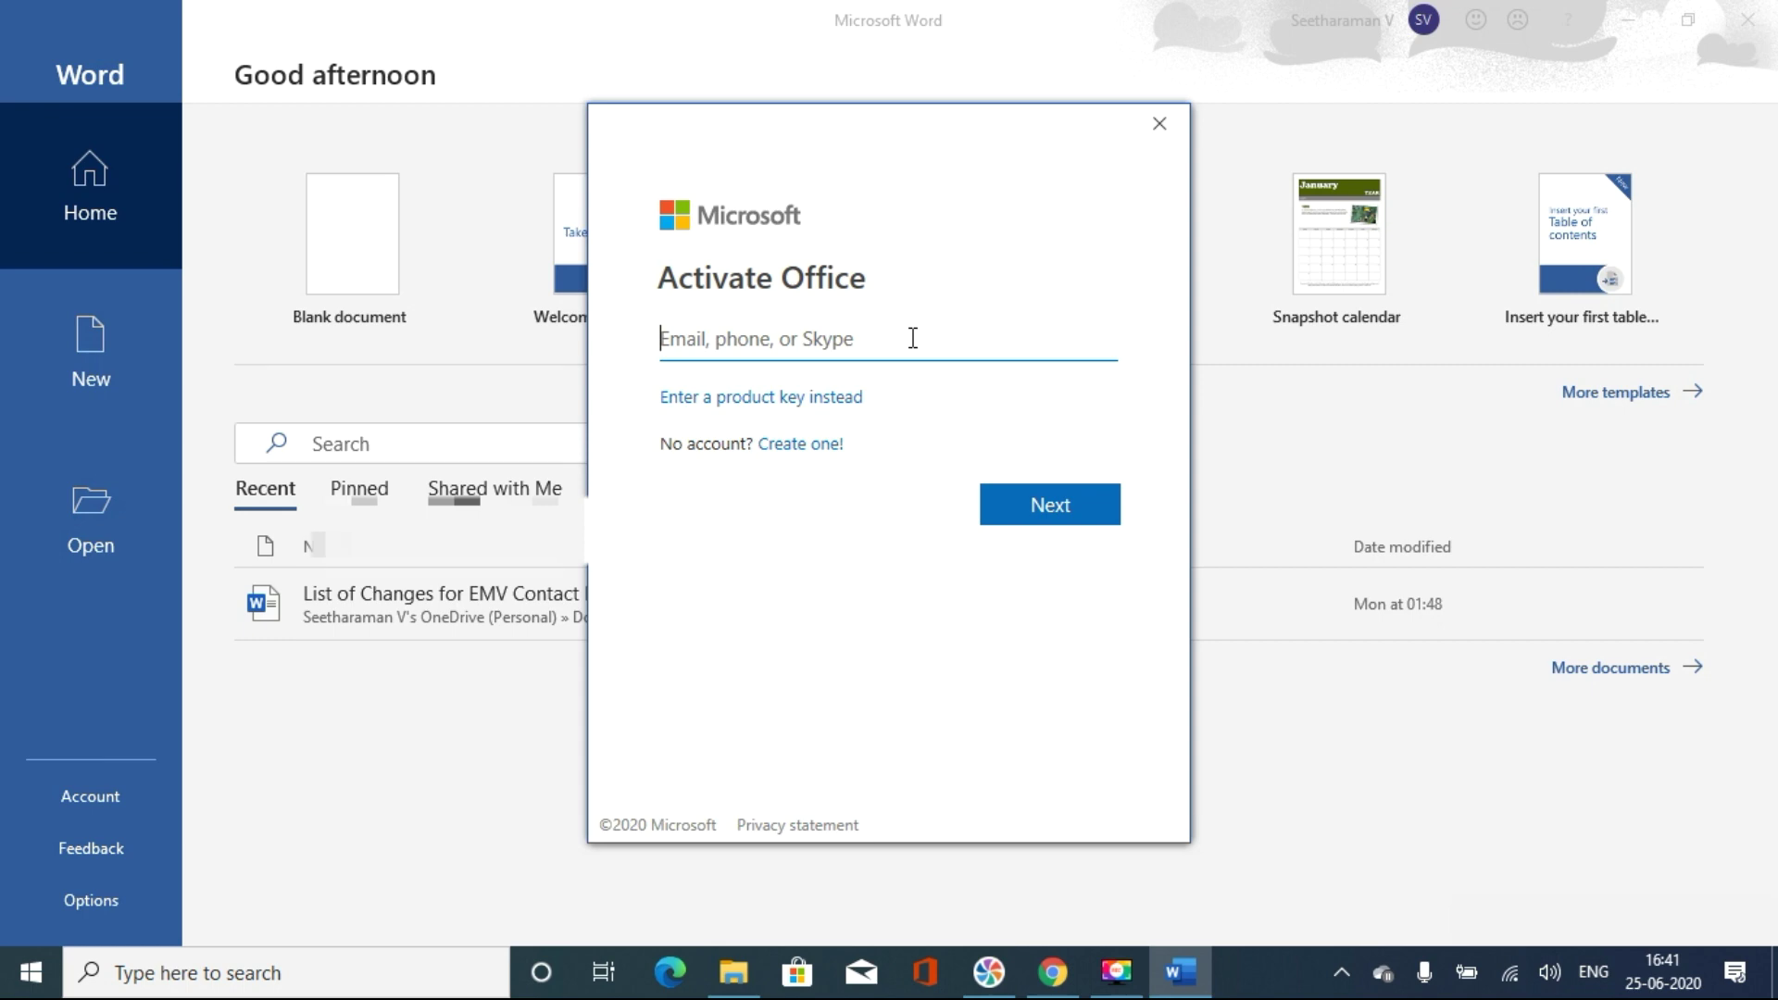
pyautogui.hotkey('ctrl', 'v')
pyautogui.click(1040, 506)
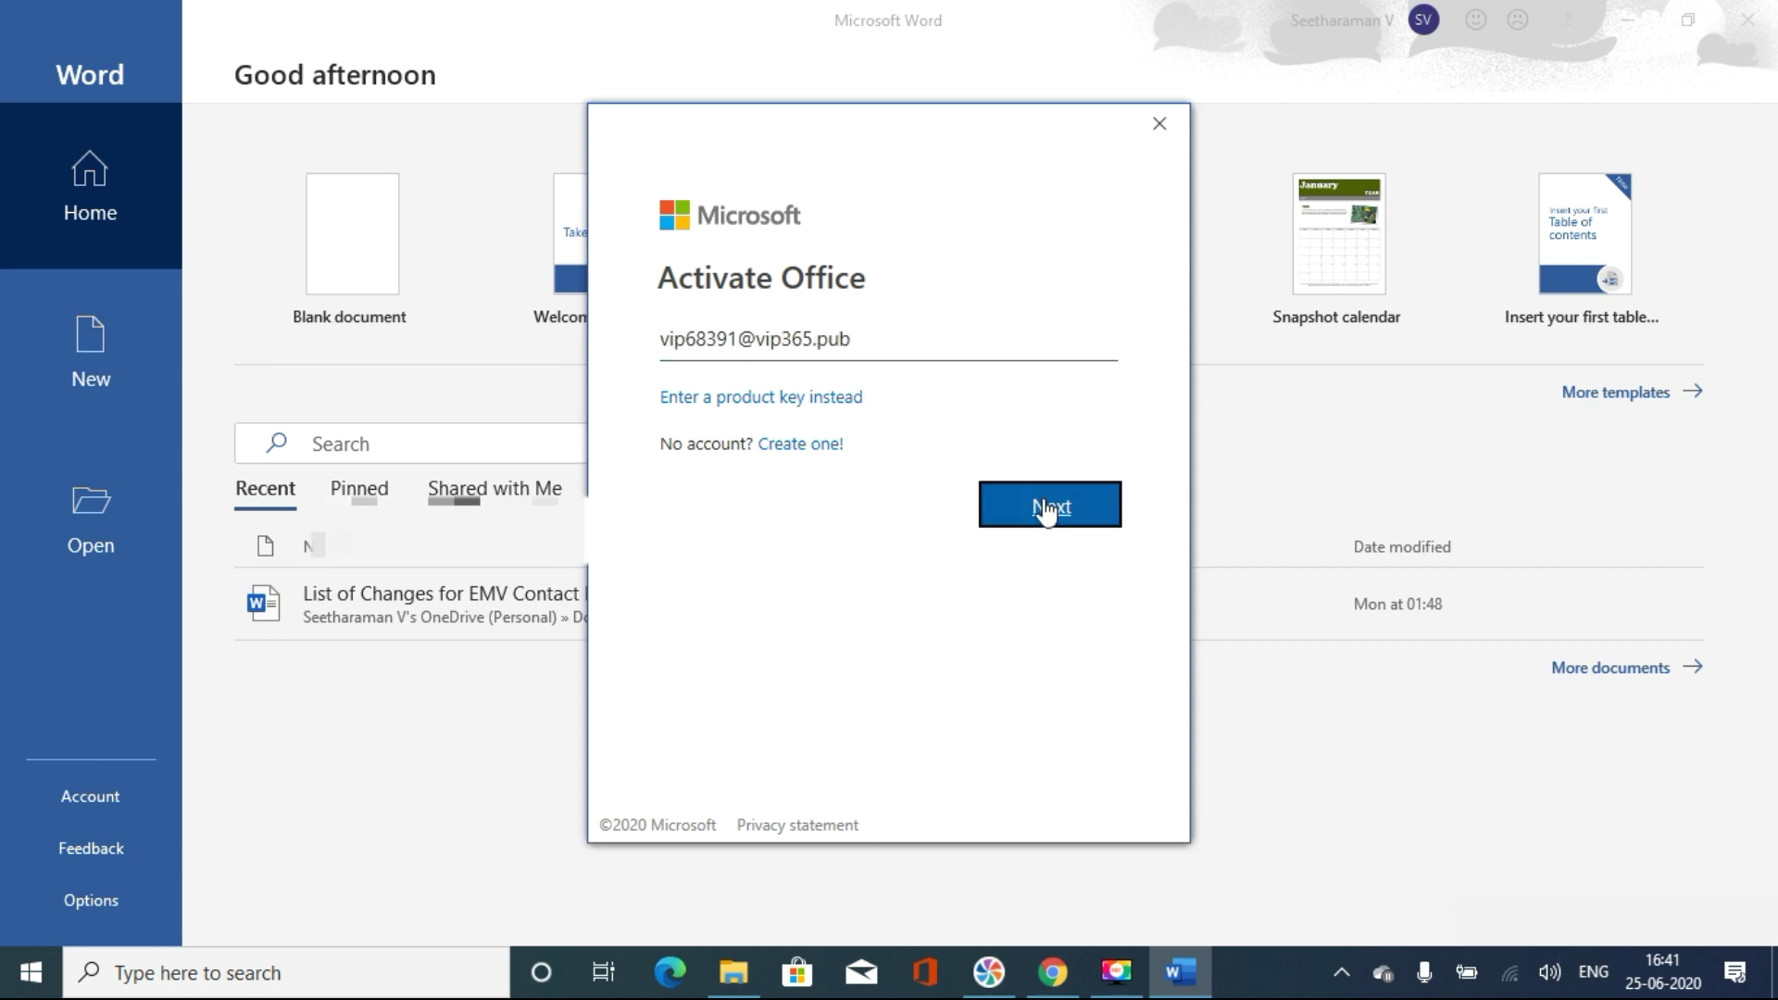
# Step: Copy the password from the Gmail message for Word's password prompt
pyautogui.click(1060, 982)
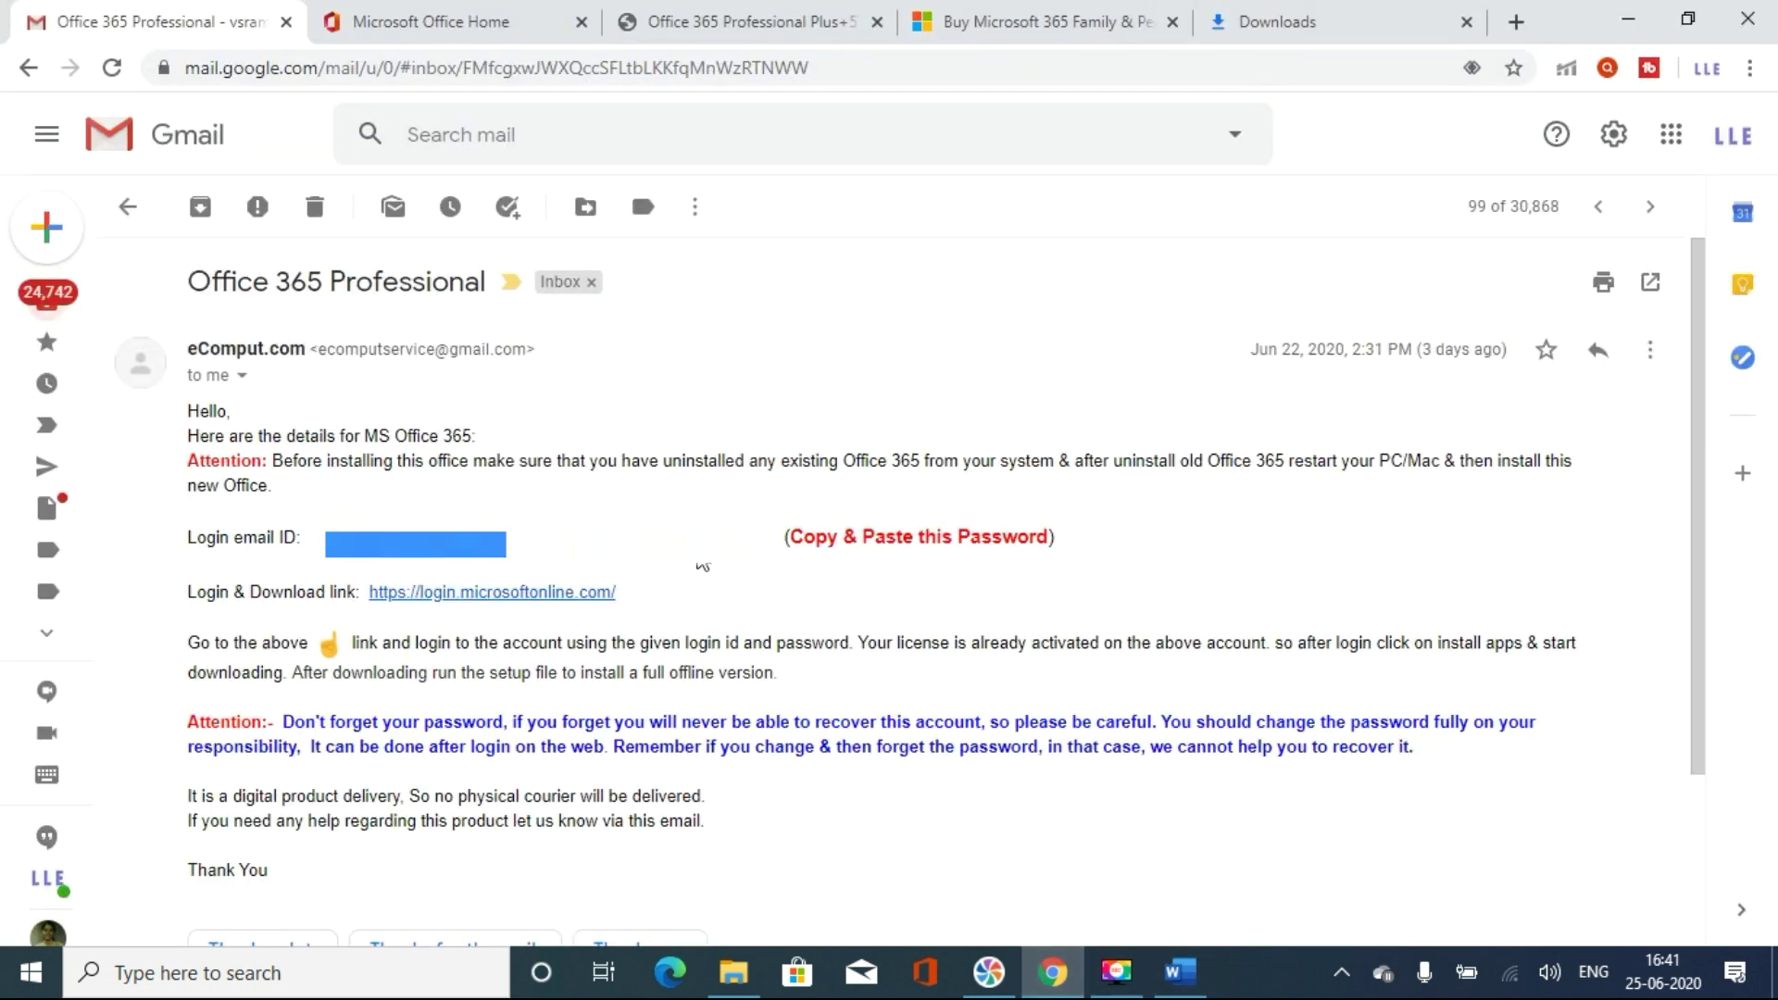
pyautogui.moveTo(636, 545); pyautogui.dragTo(741, 544)
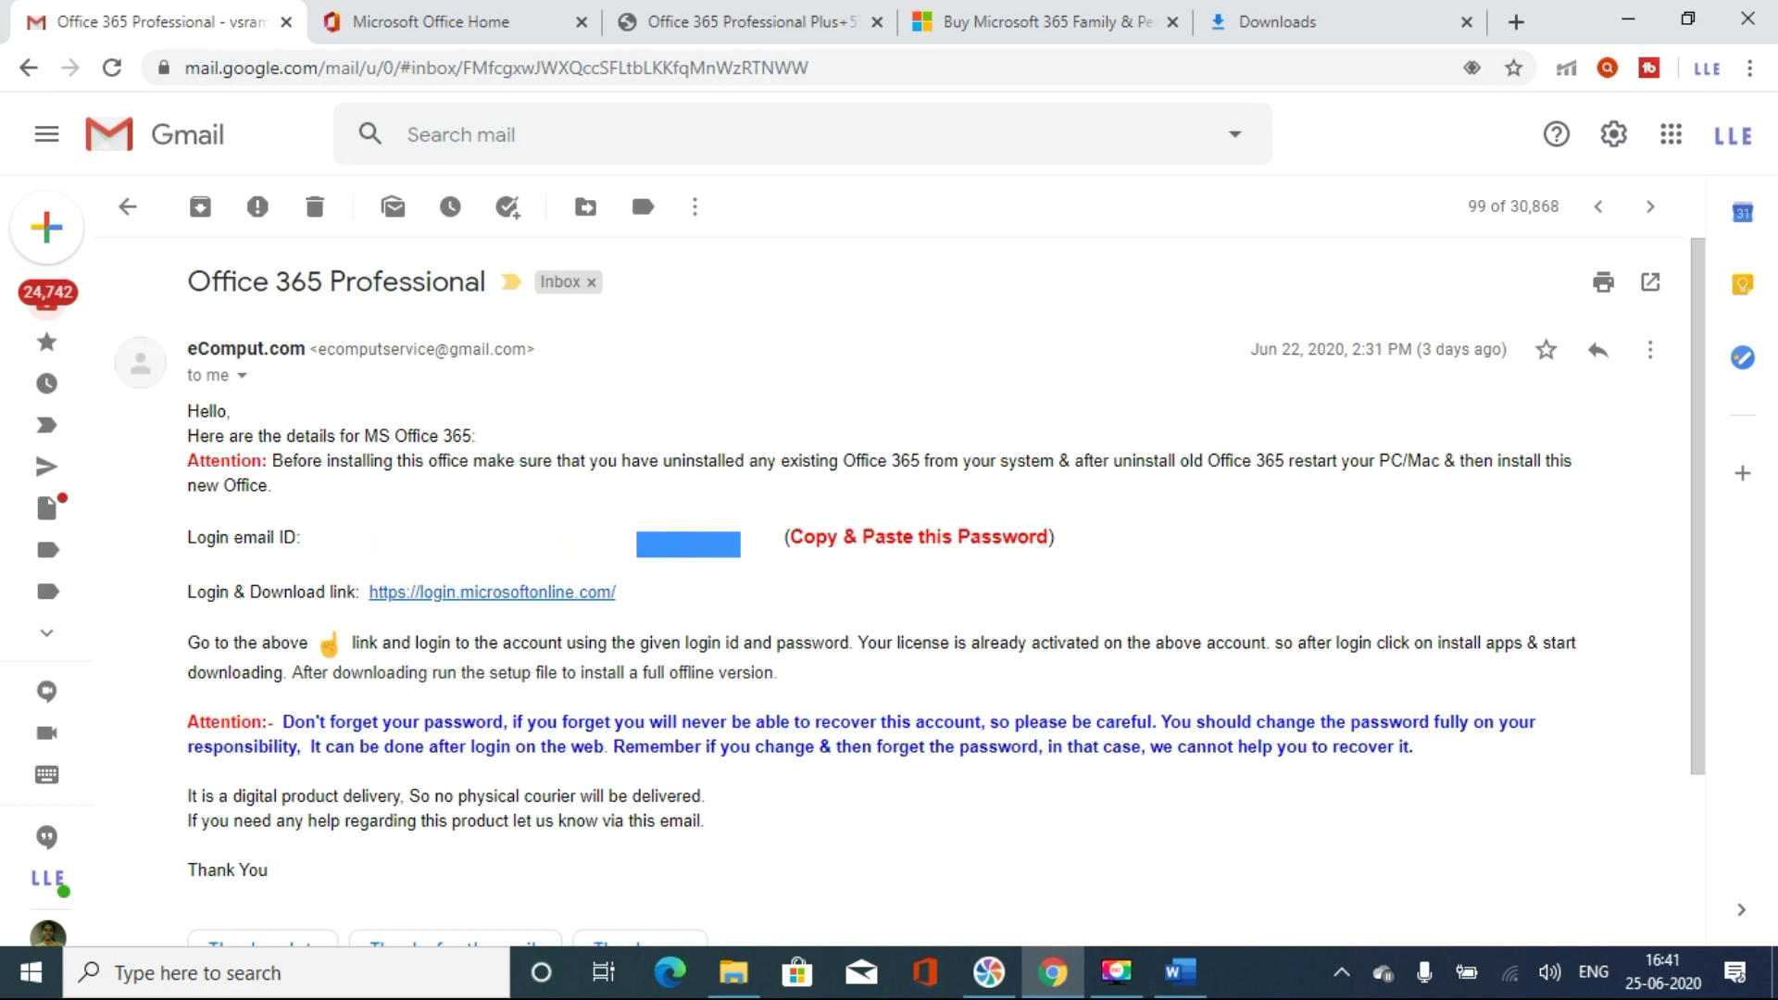
pyautogui.click(1179, 972)
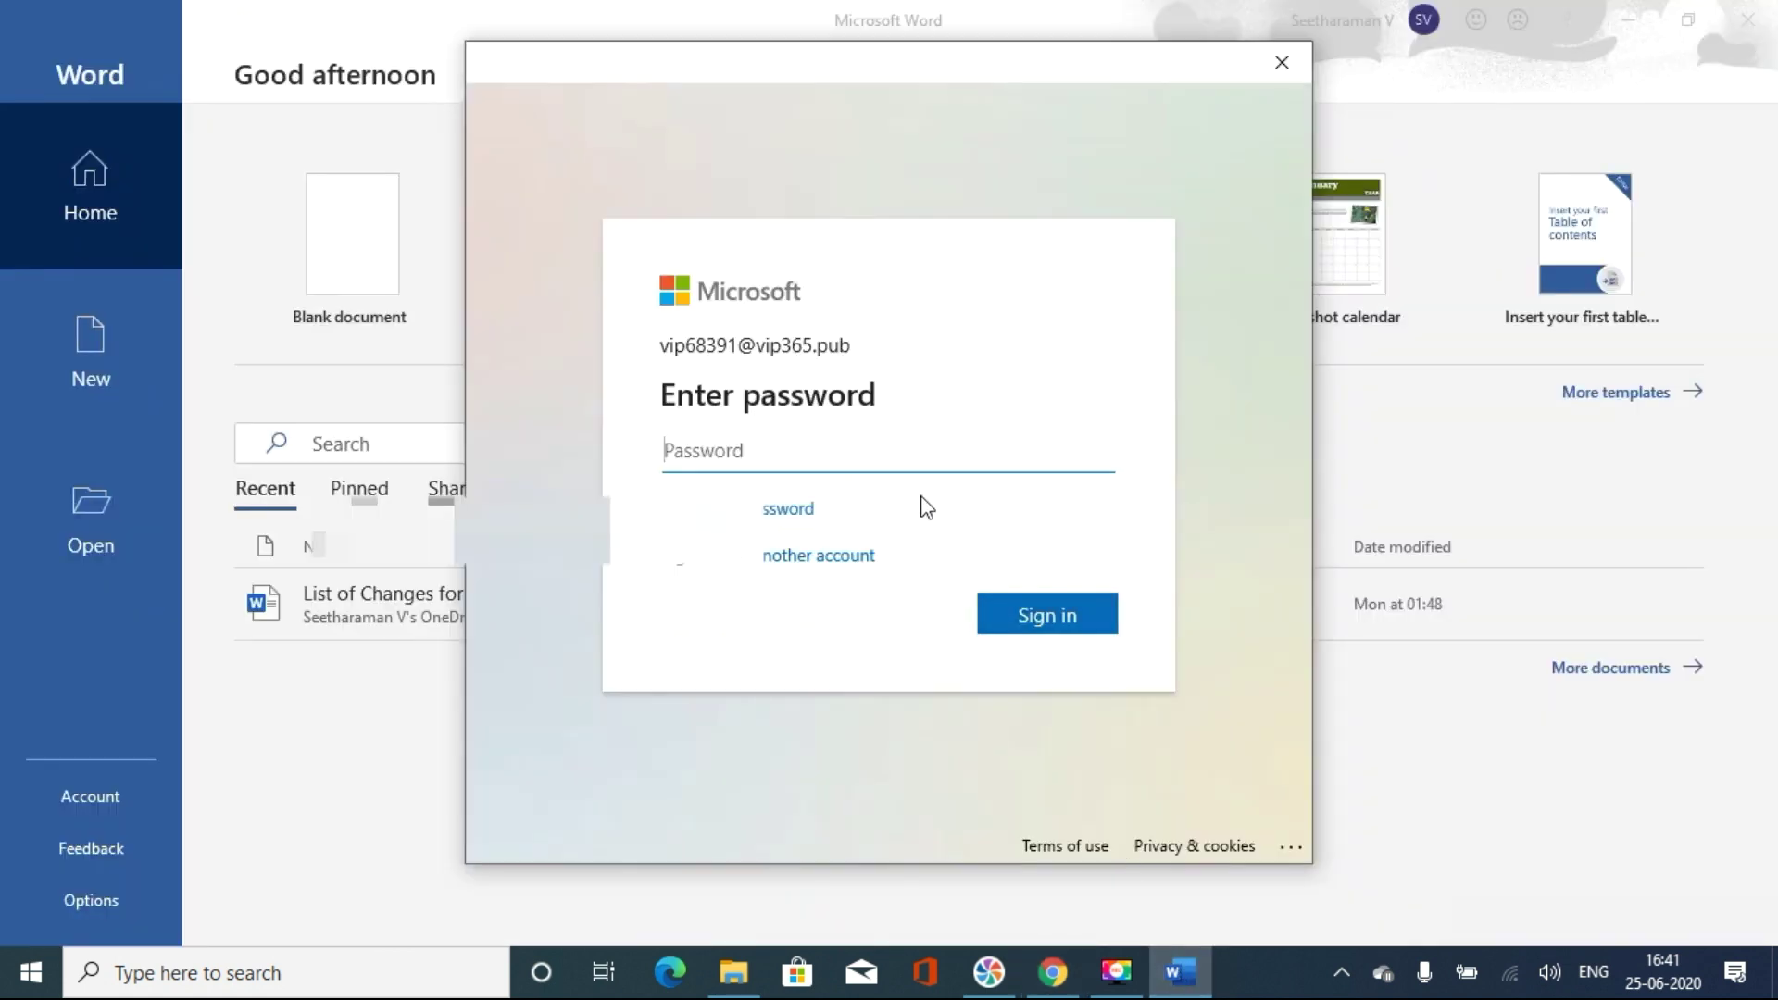
# Step: Paste the password, sign in, and confirm staying signed in to all apps
pyautogui.hotkey('ctrl', 'v')
pyautogui.click(1031, 637)
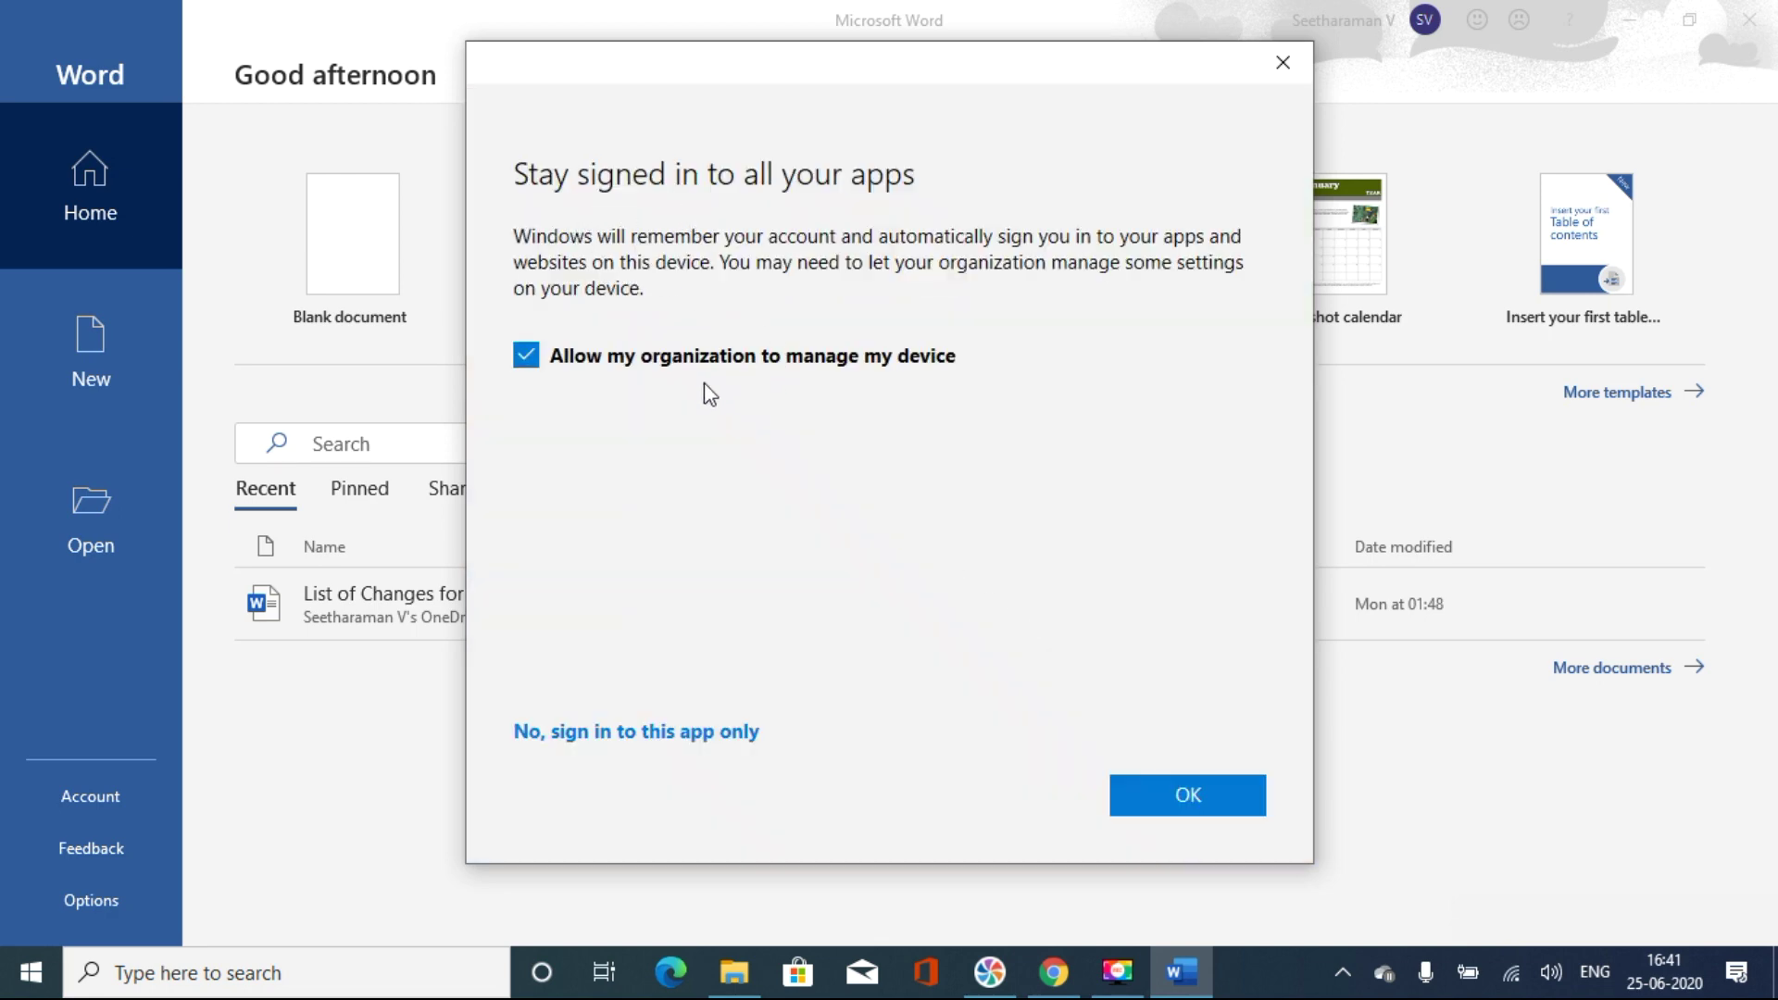
pyautogui.click(1219, 807)
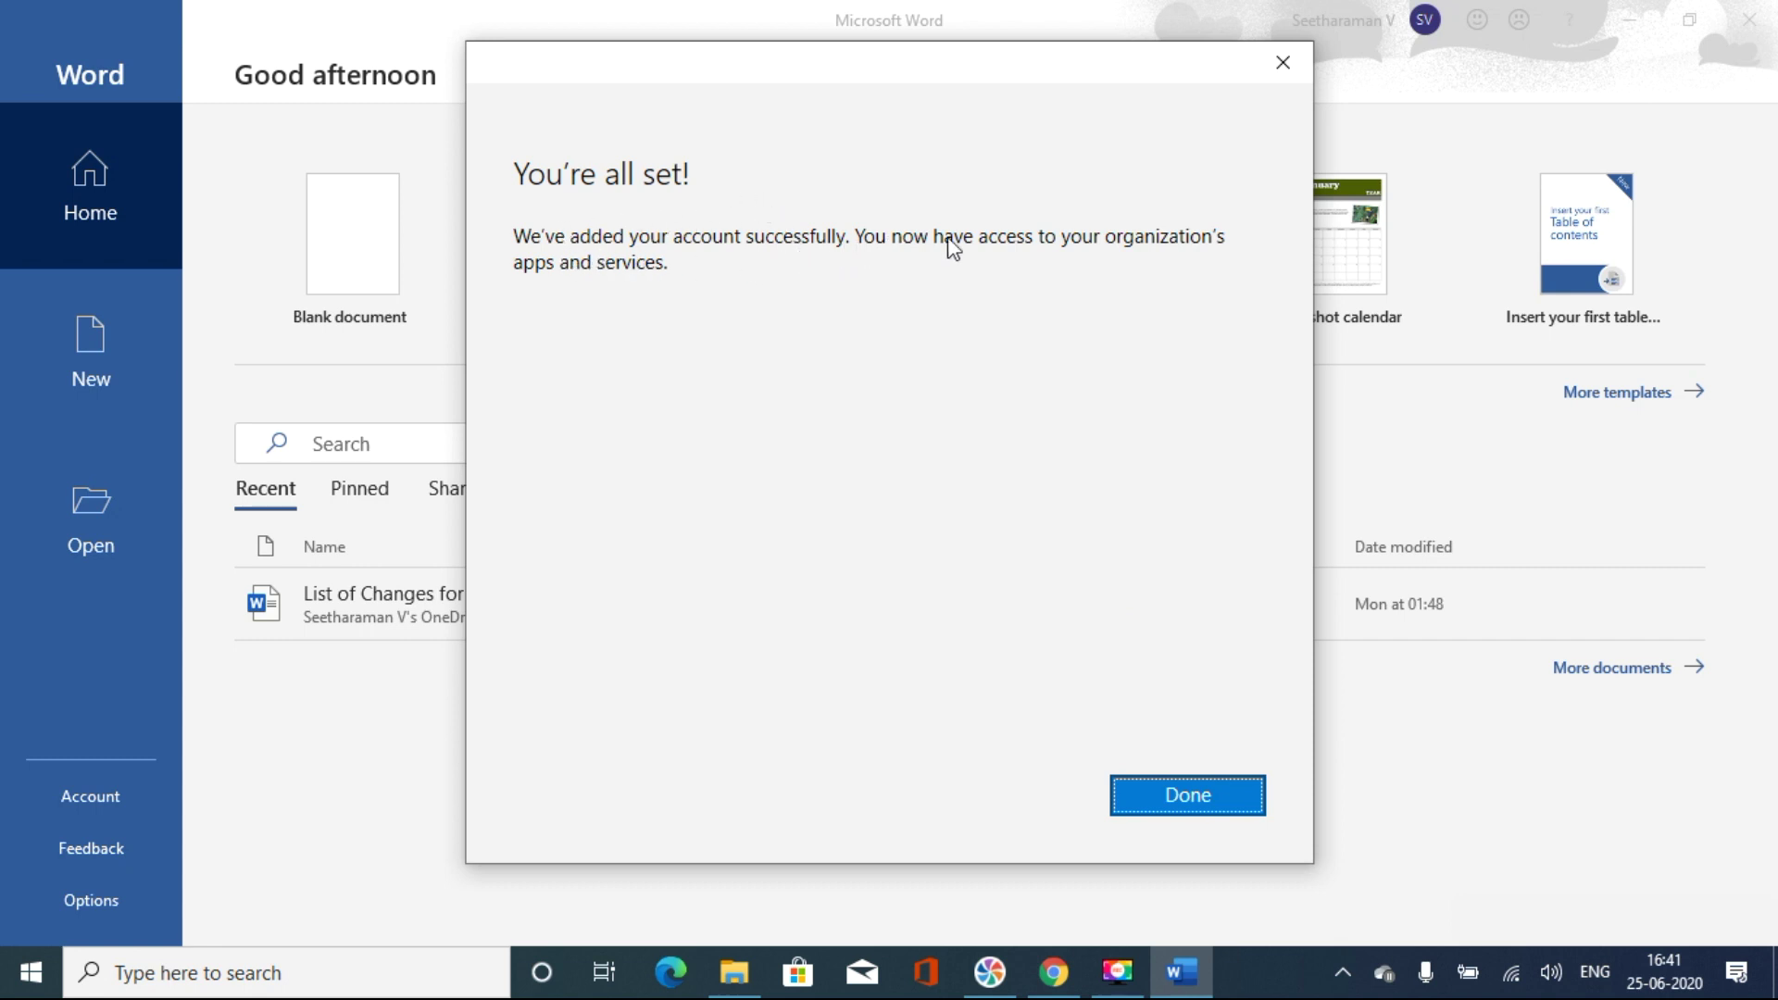
pyautogui.press('Return')
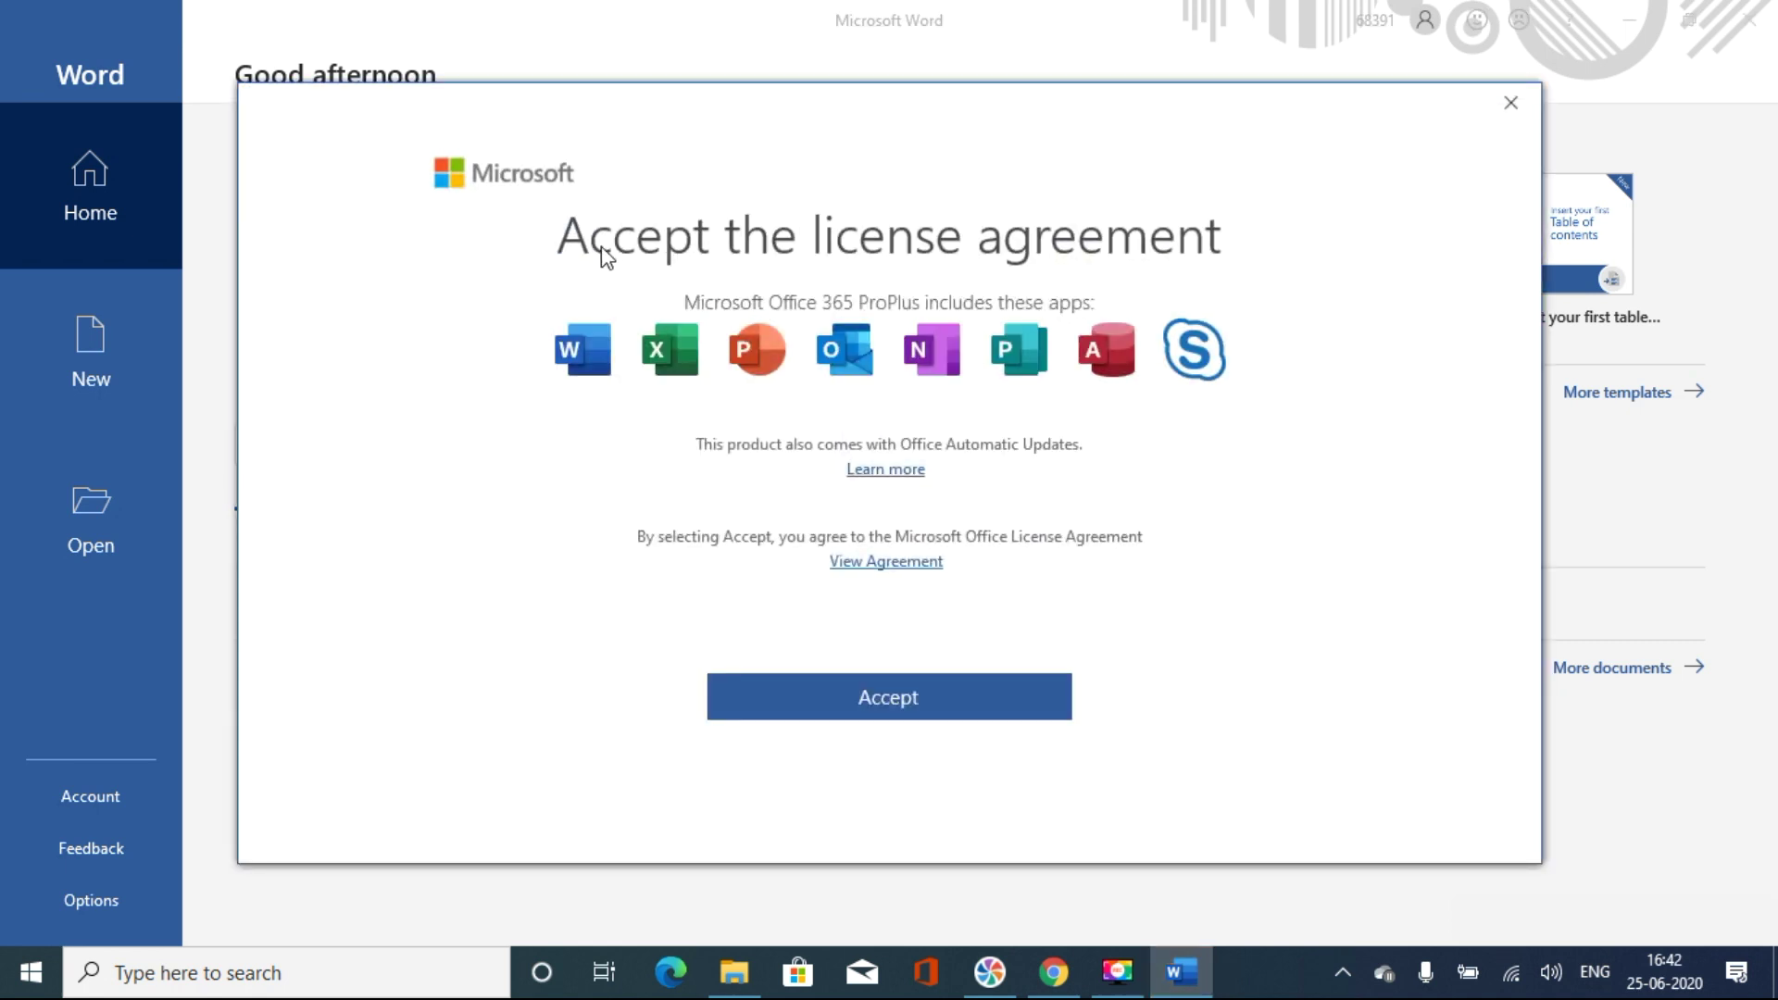
# Step: Accept the Office 365 ProPlus license agreement so a blank Word document opens
pyautogui.click(878, 693)
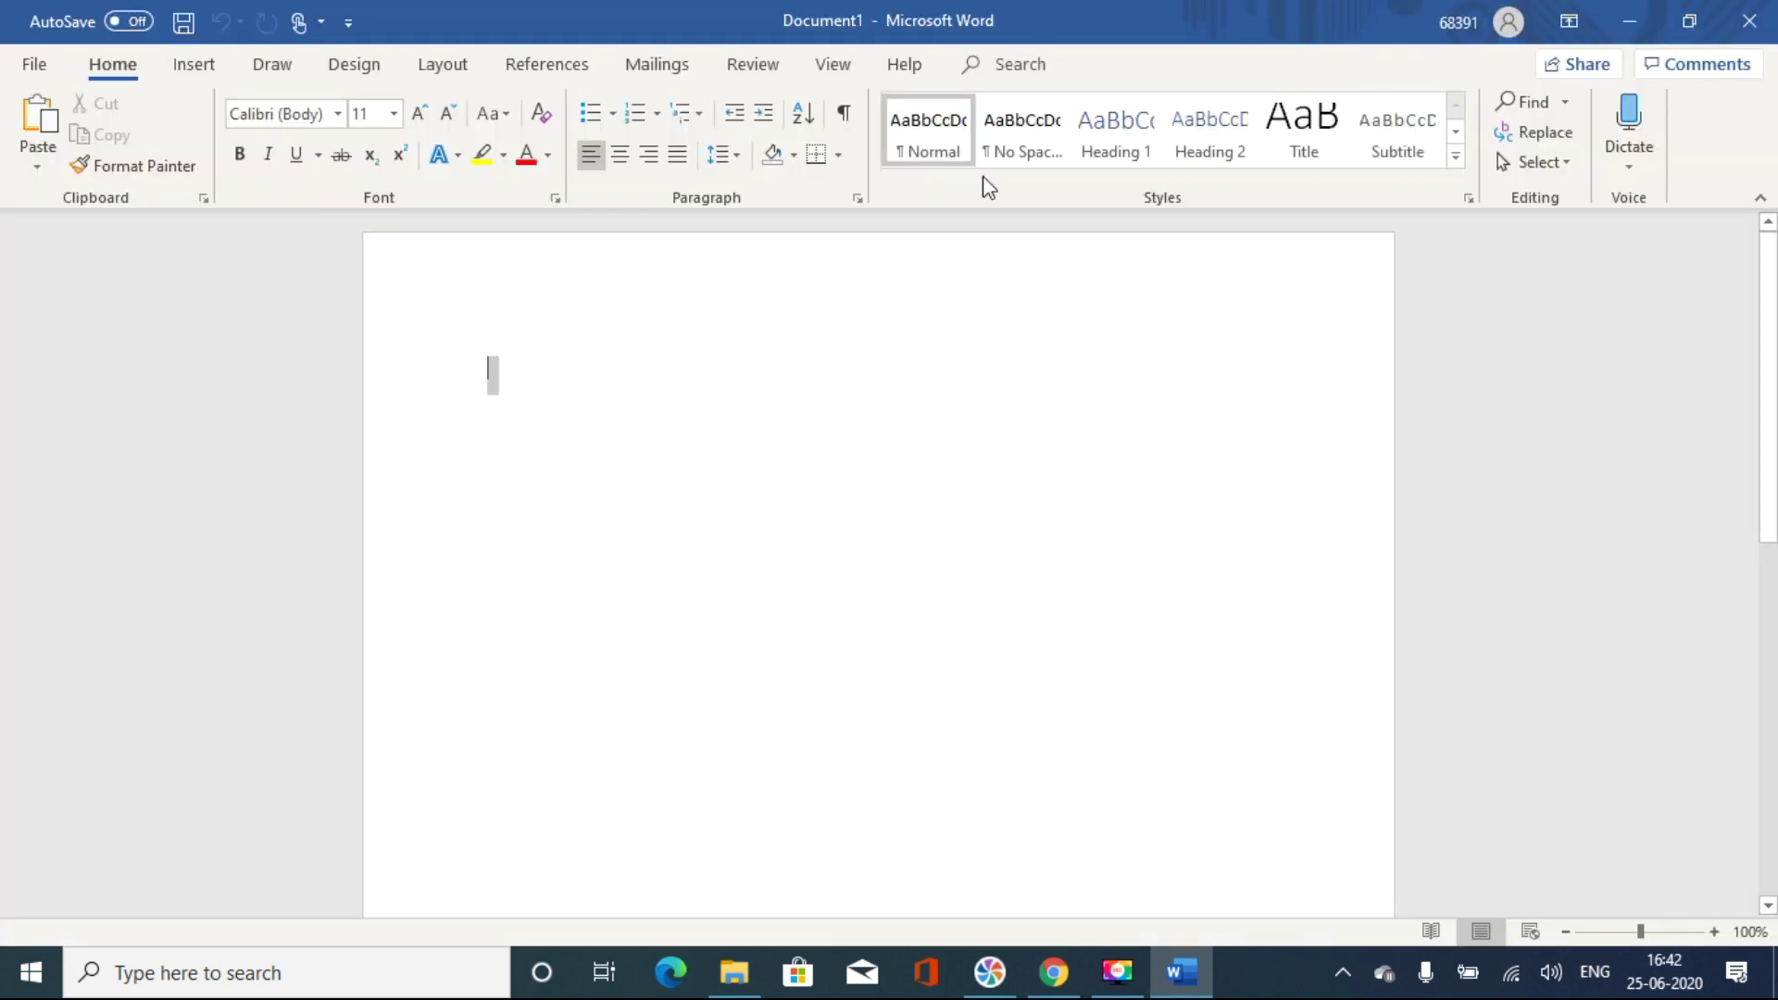
pyautogui.click(906, 65)
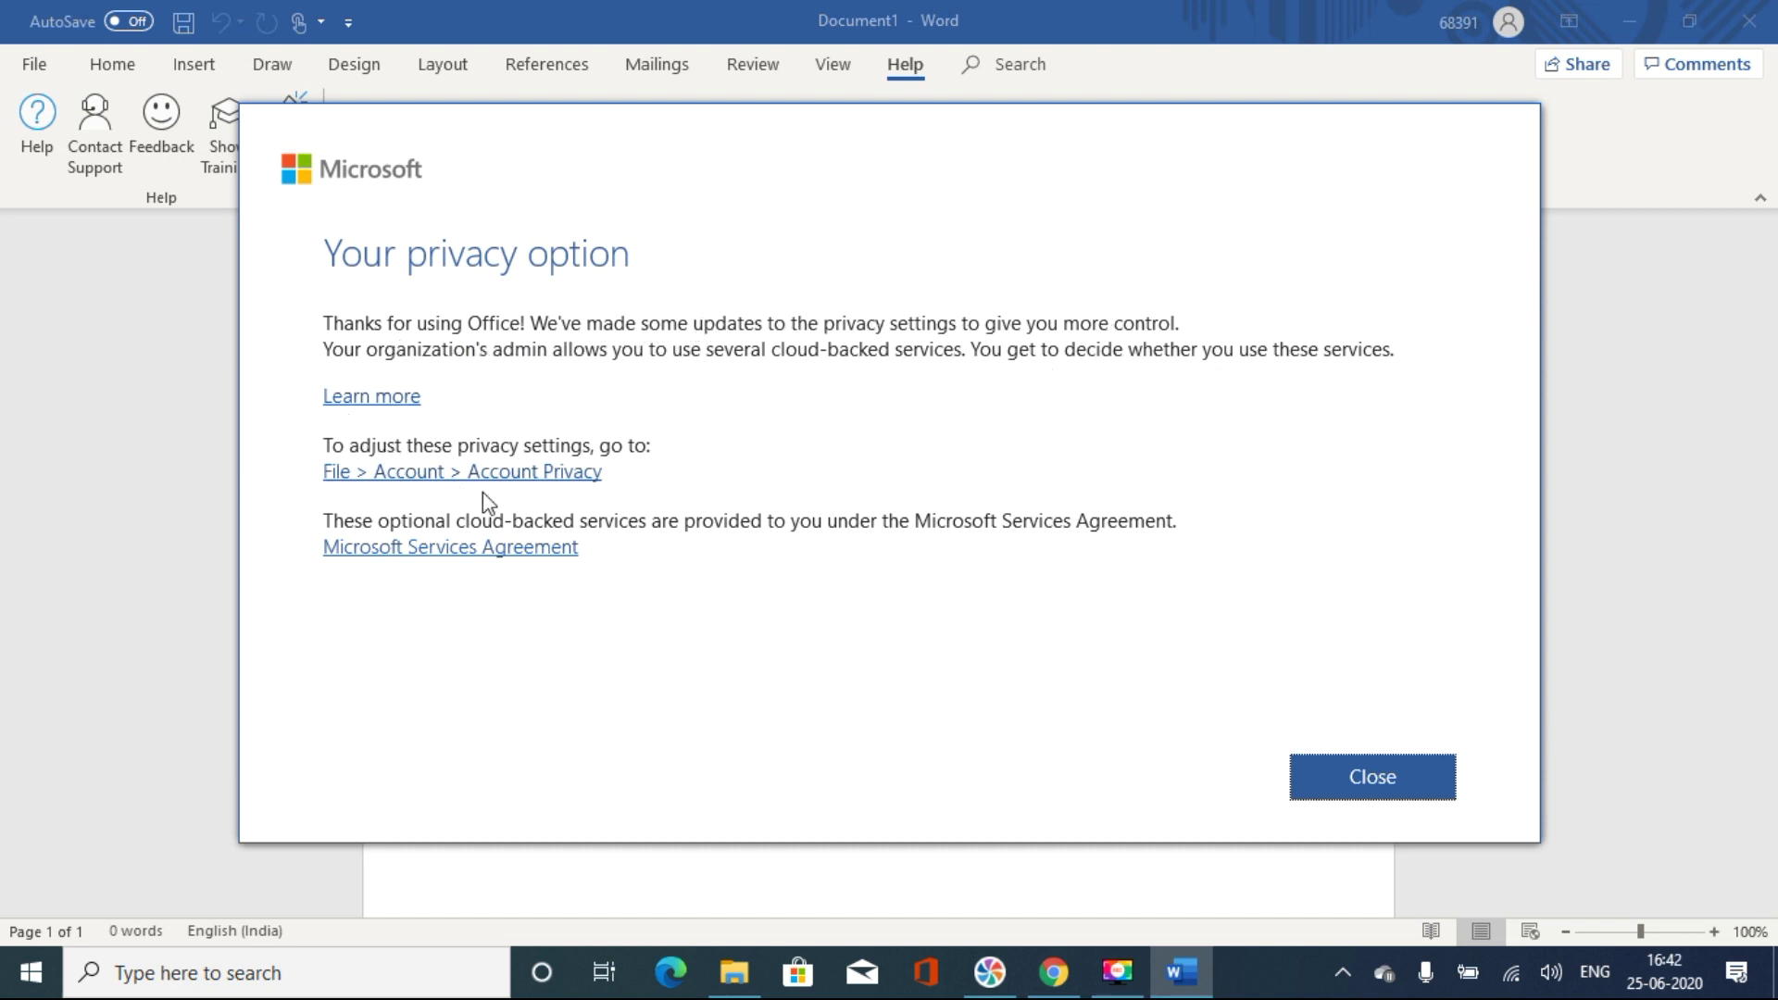
# Step: Dismiss the 'Your privacy option' notice and show the signed-in licensed account's details
pyautogui.click(1367, 766)
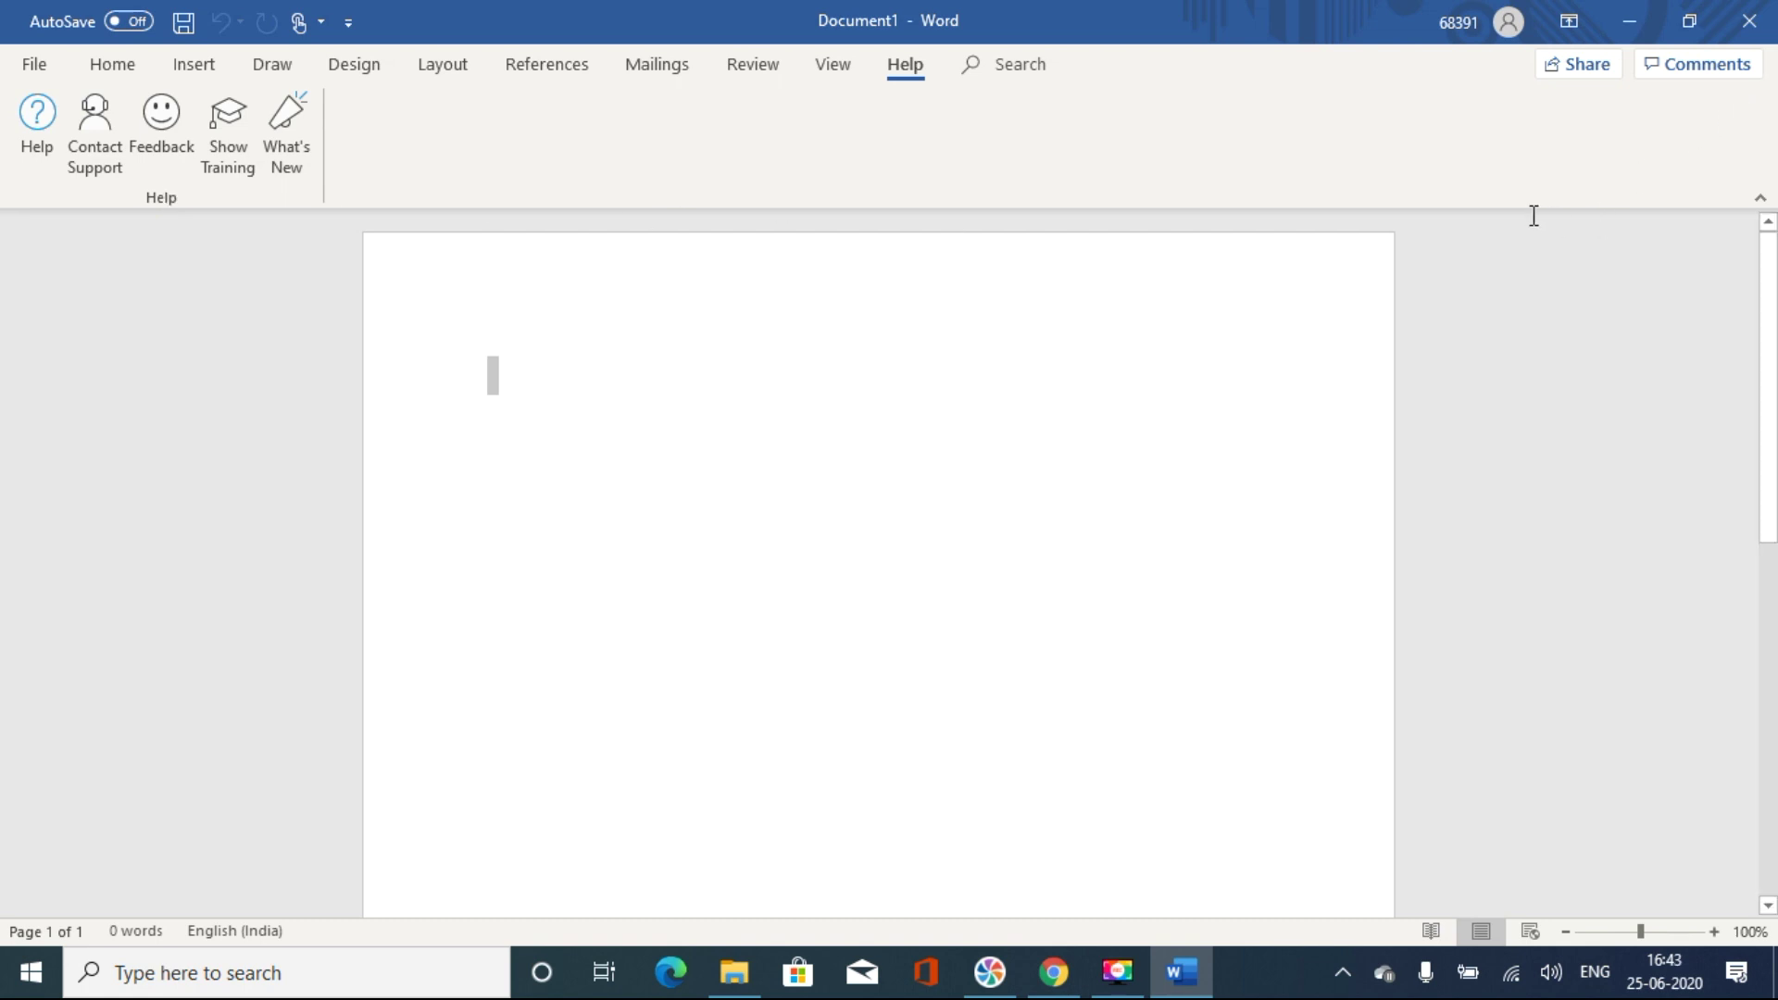
pyautogui.click(1505, 27)
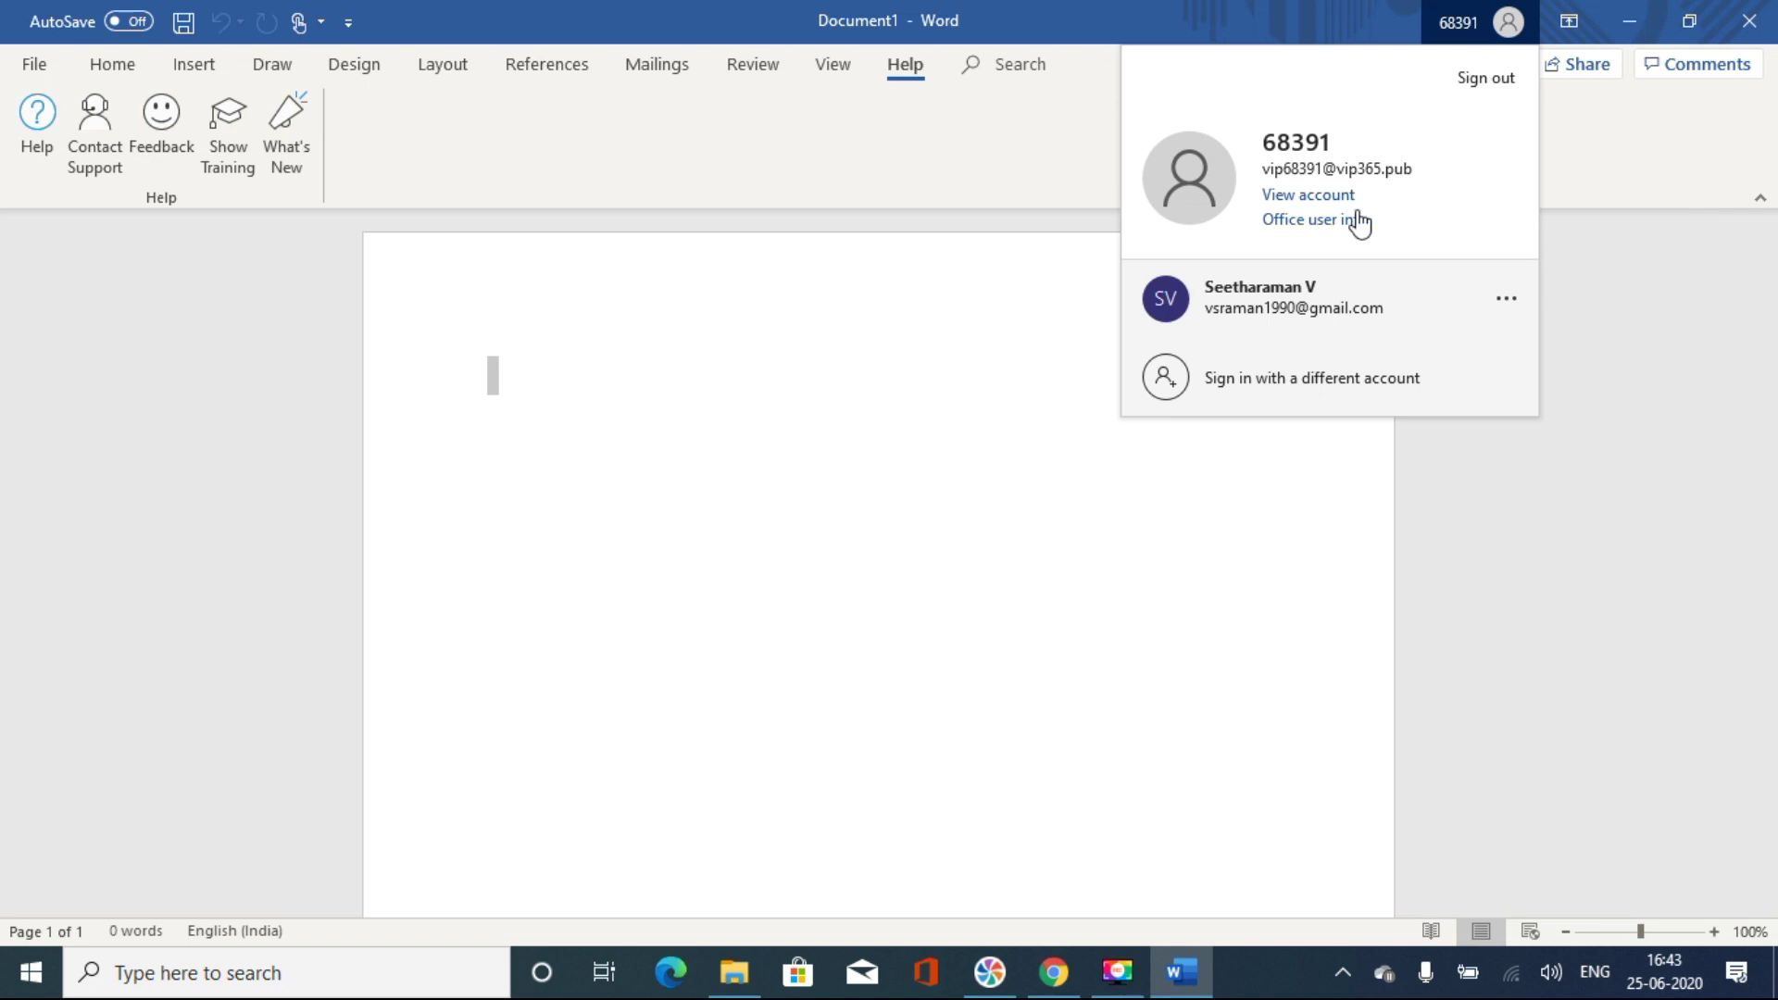
# Step: Sign out of the licensed Office 365 account and confirm its removal
pyautogui.click(1231, 542)
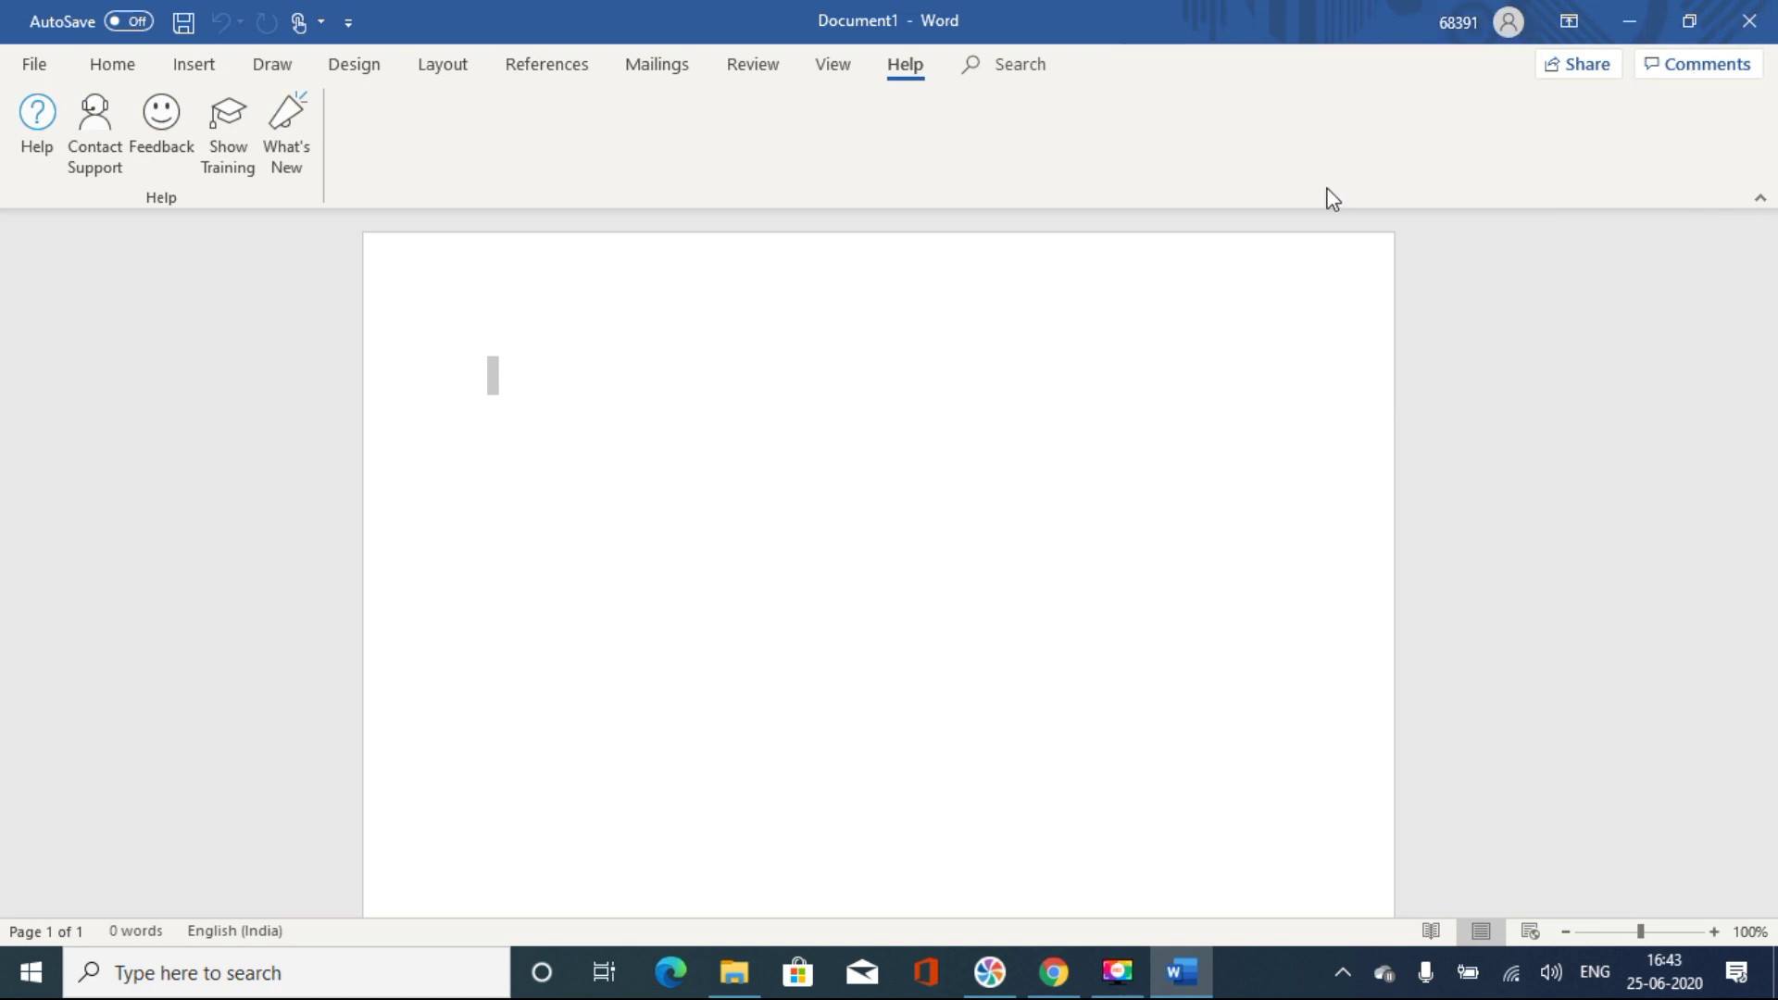
pyautogui.click(113, 69)
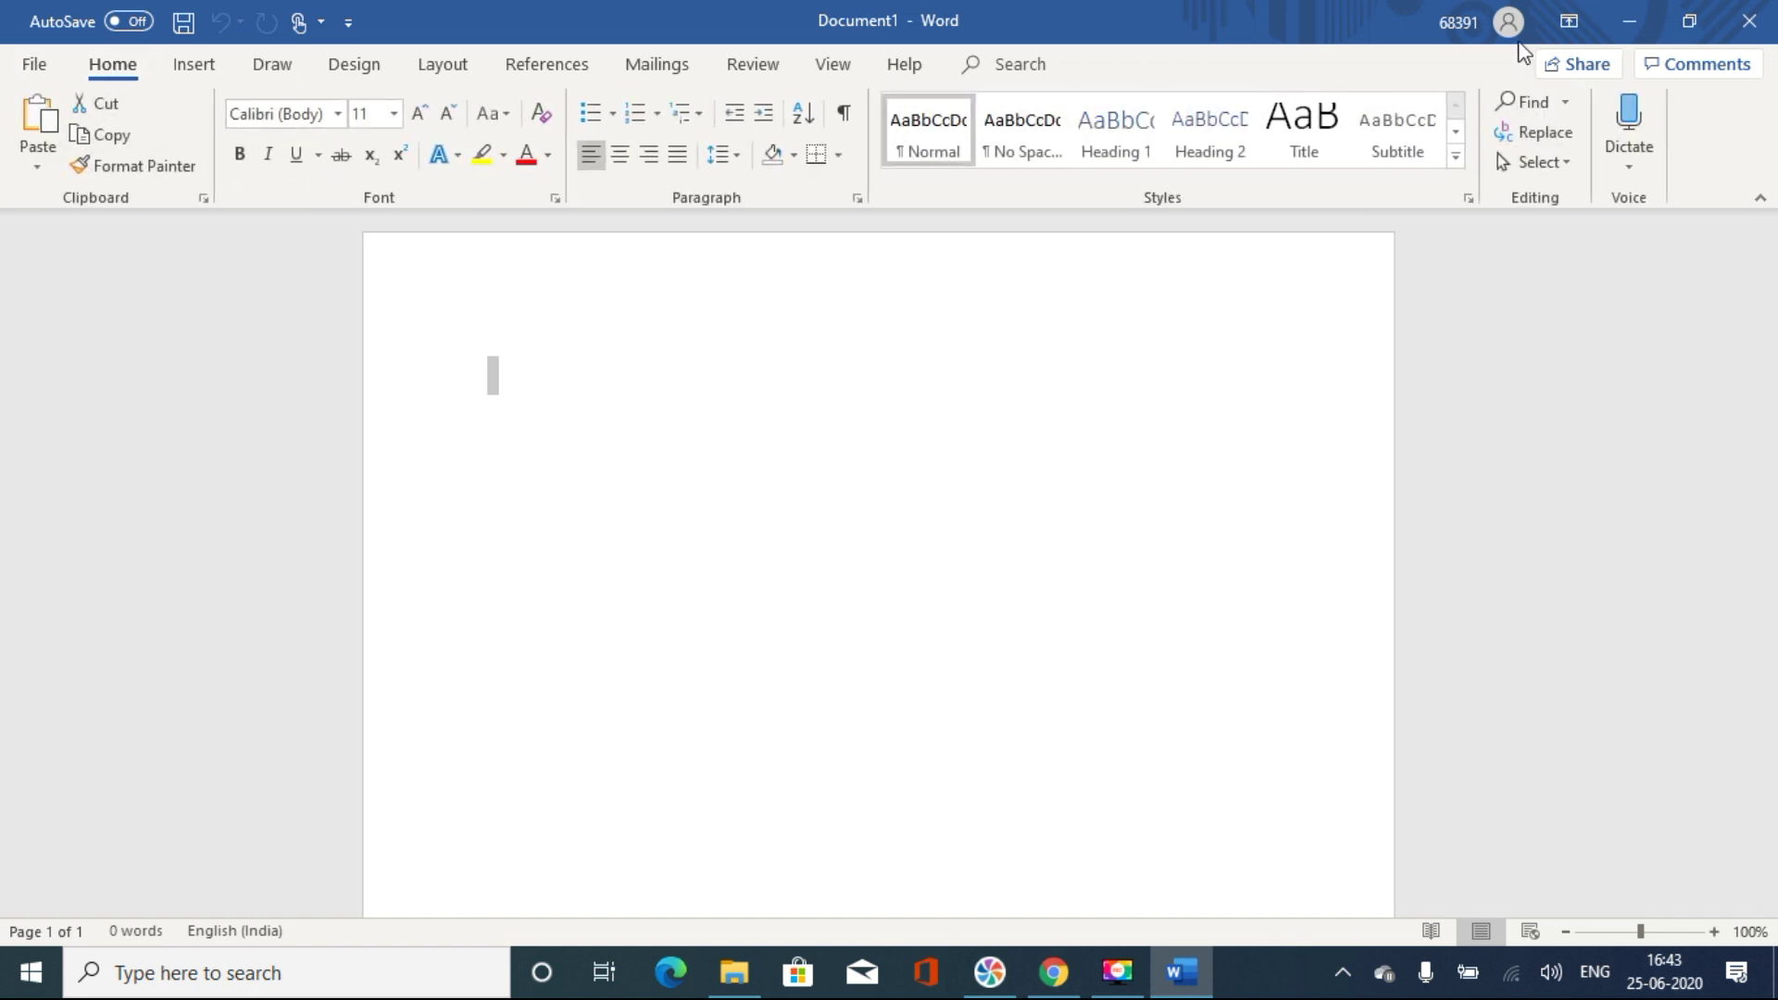
pyautogui.click(1508, 21)
pyautogui.click(1510, 79)
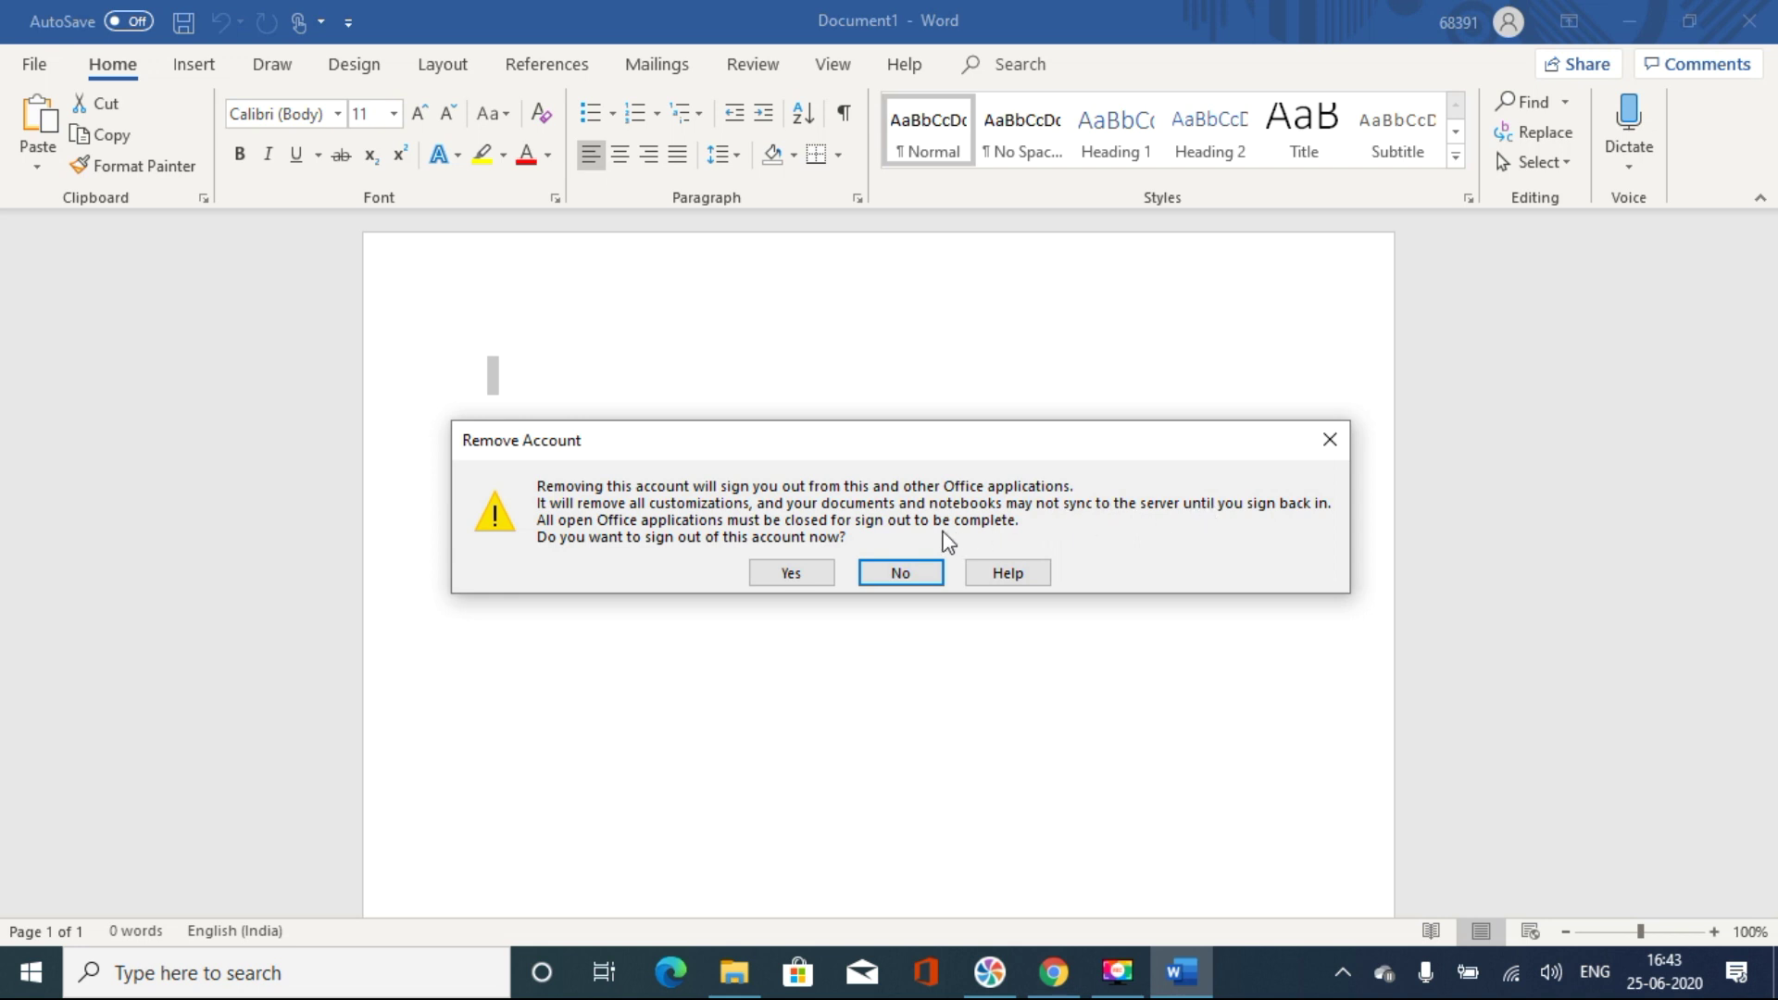
pyautogui.click(792, 576)
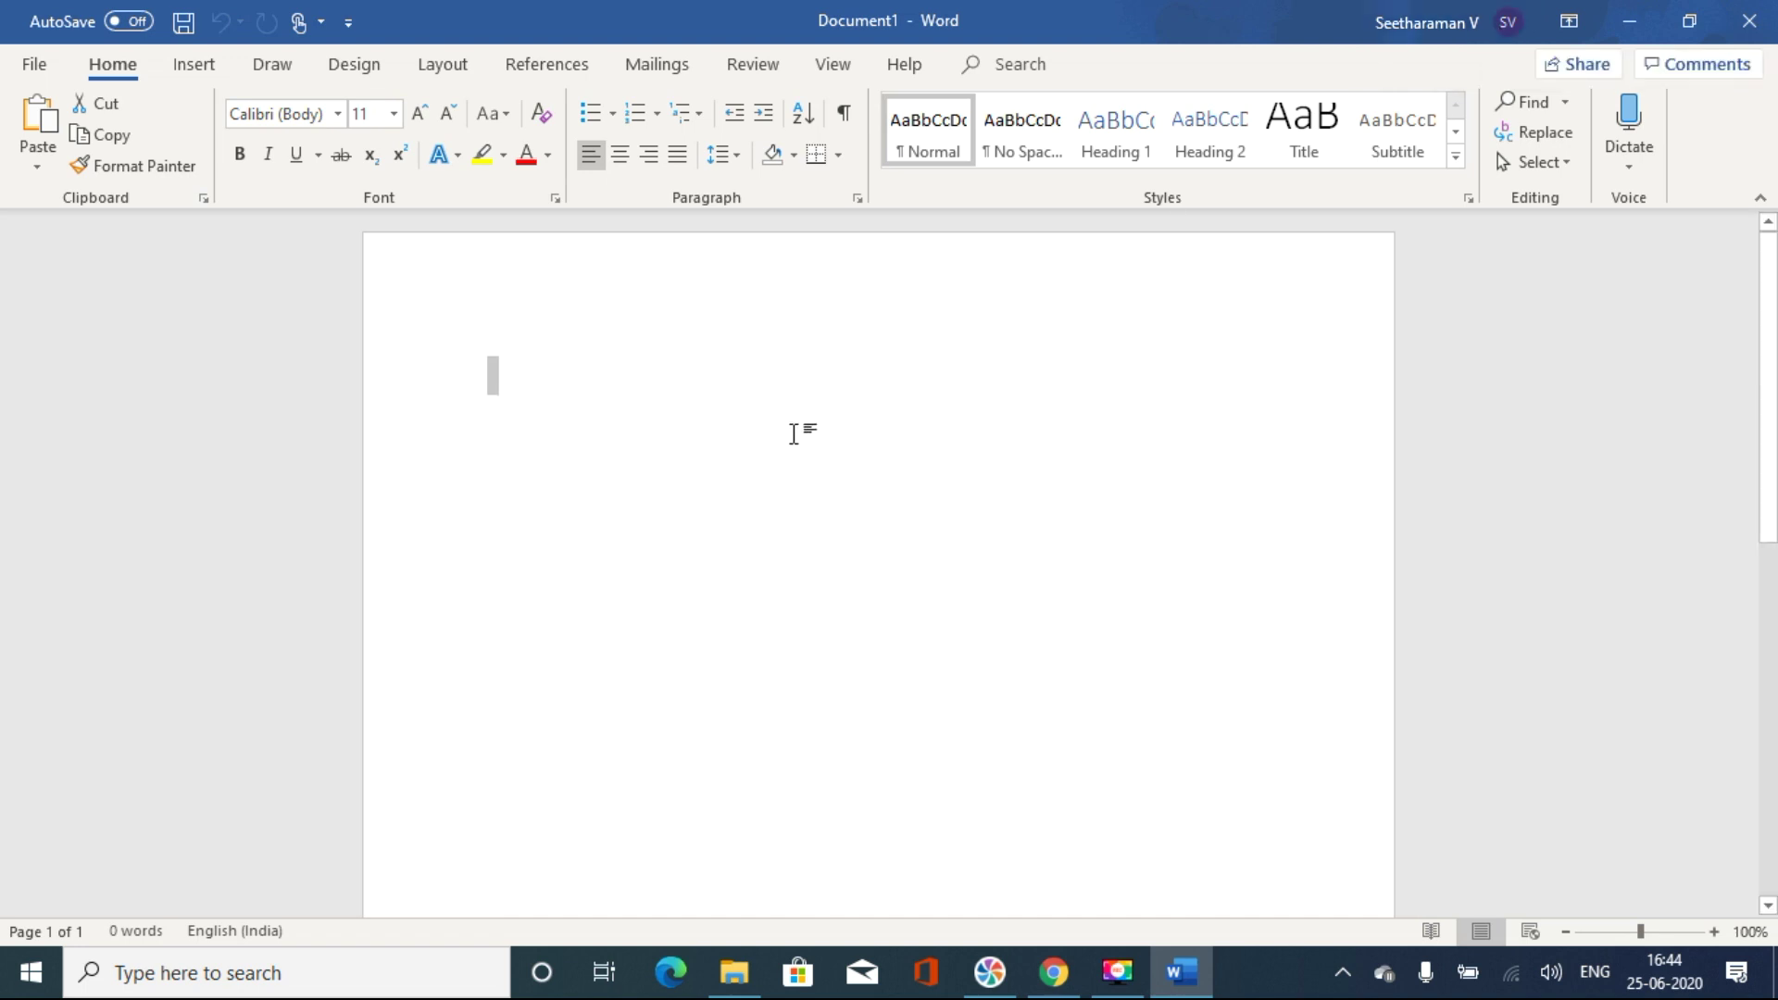
# Step: Check the account flyout to see which account remains signed in
pyautogui.click(1506, 22)
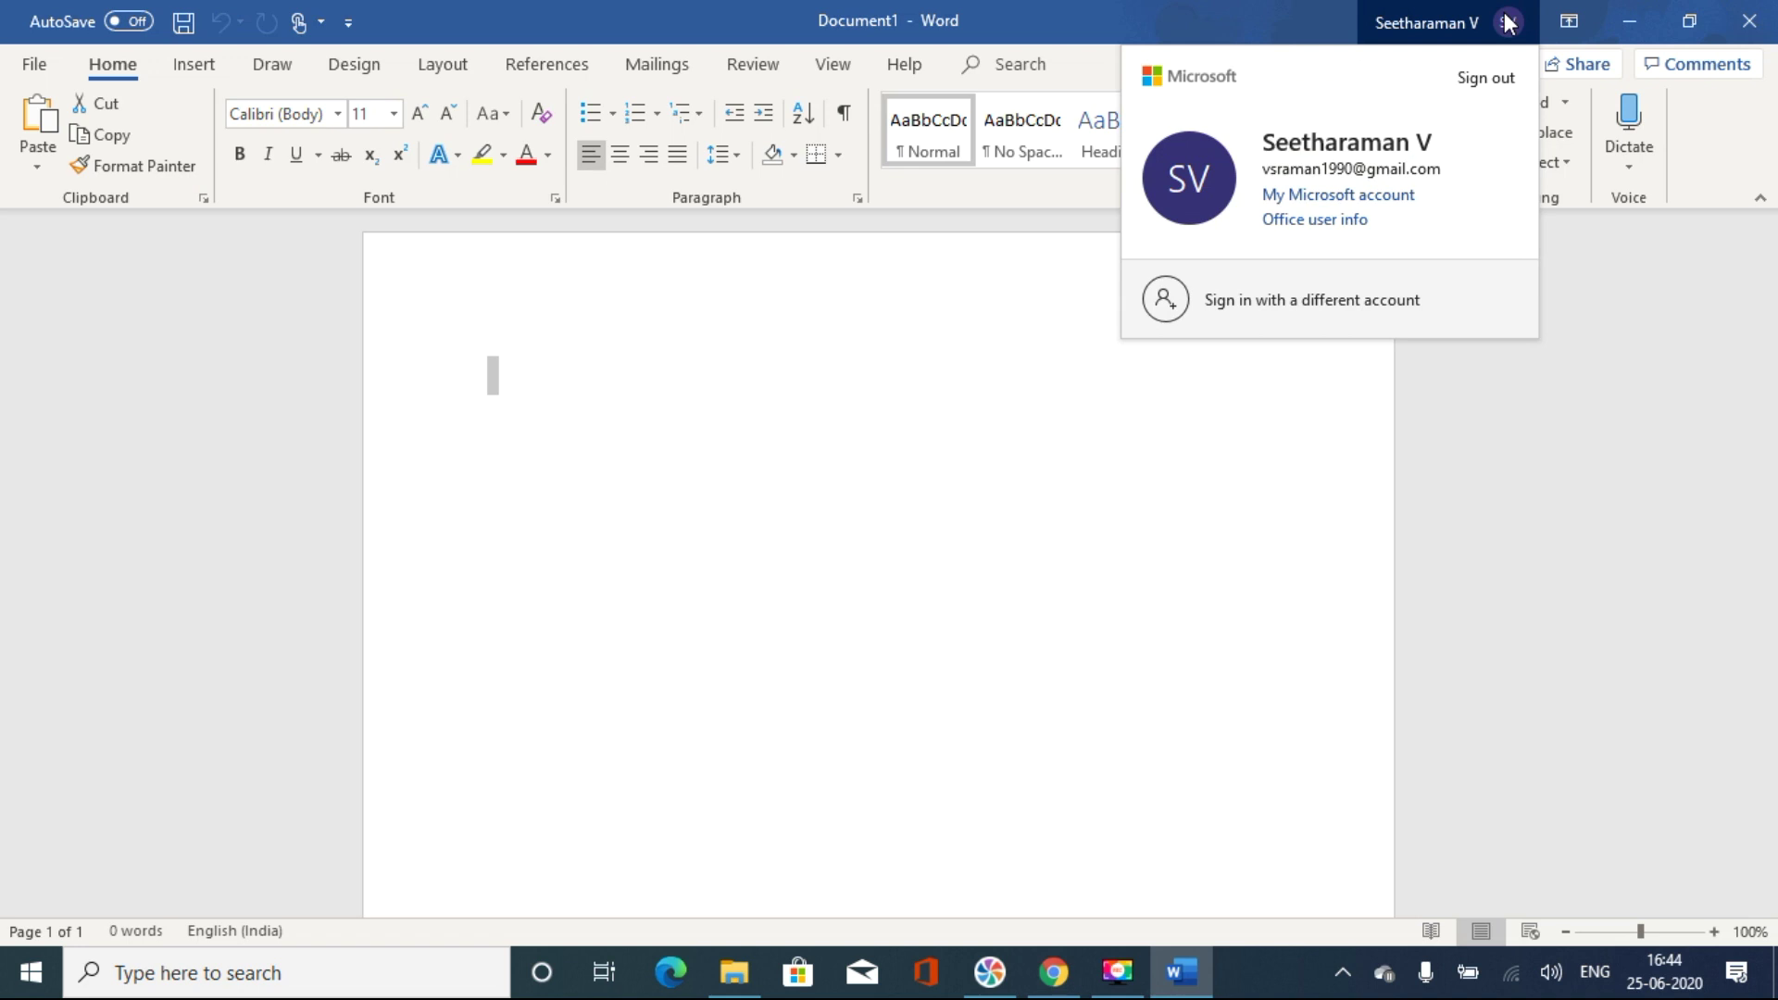
pyautogui.click(1399, 395)
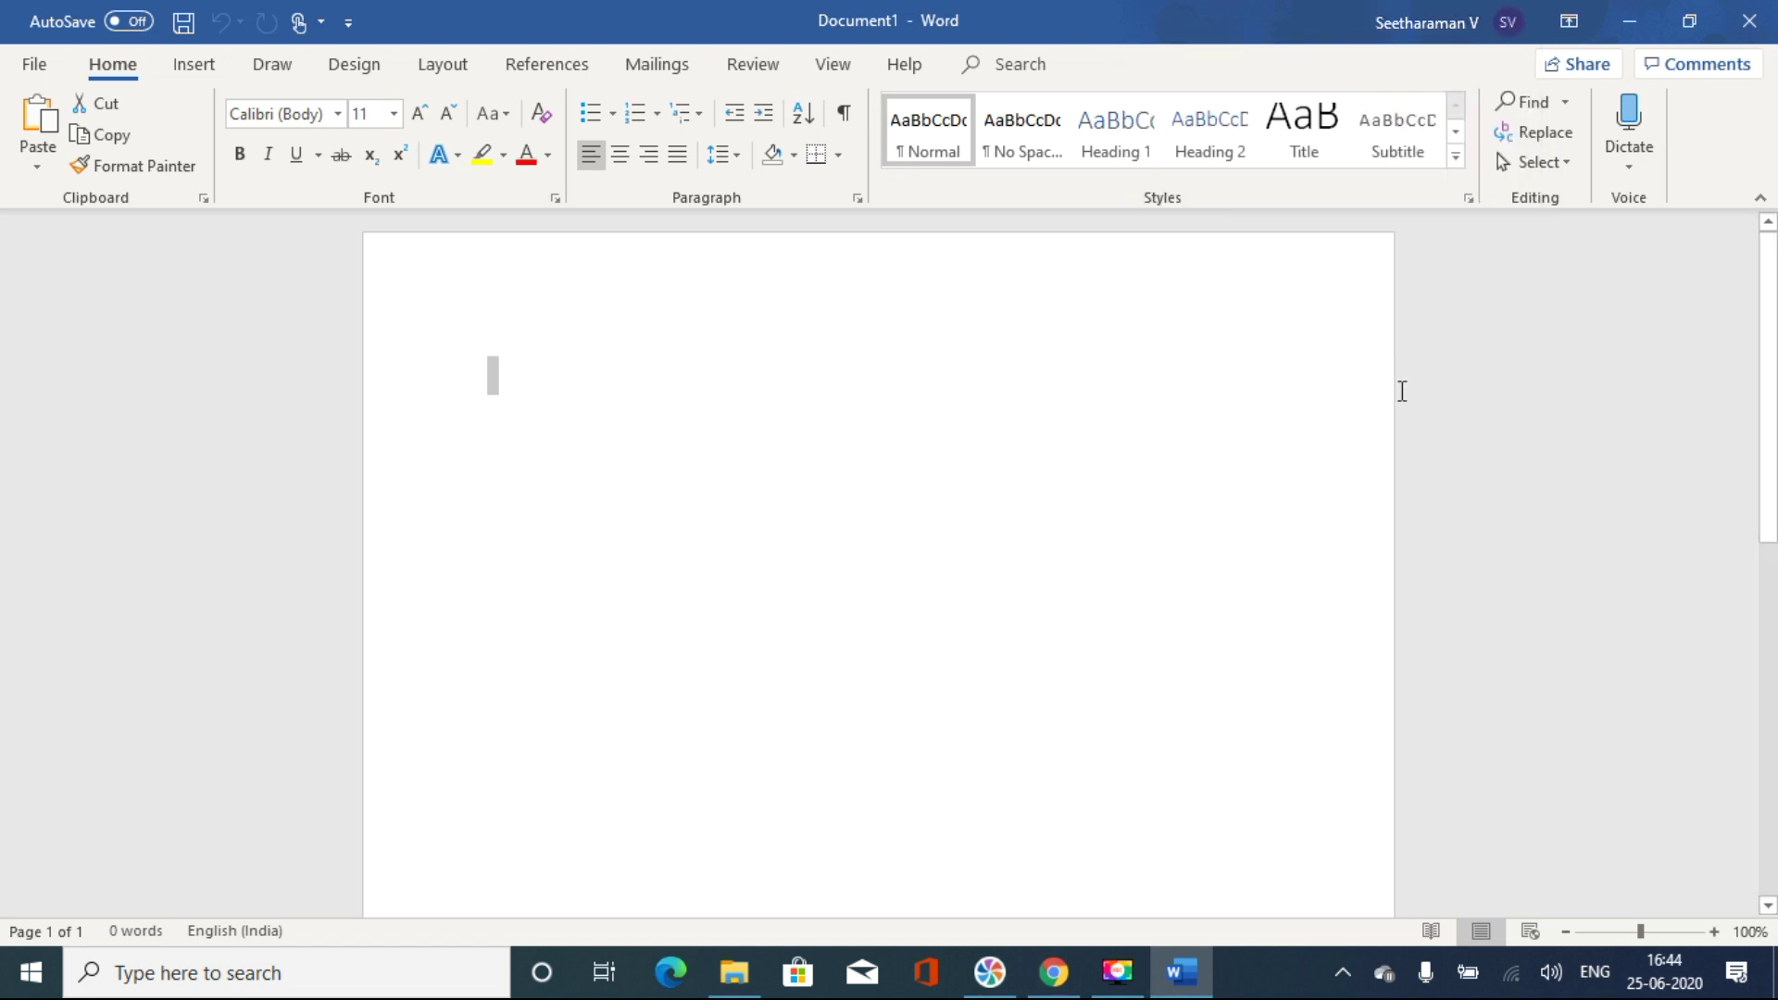
pyautogui.click(1505, 22)
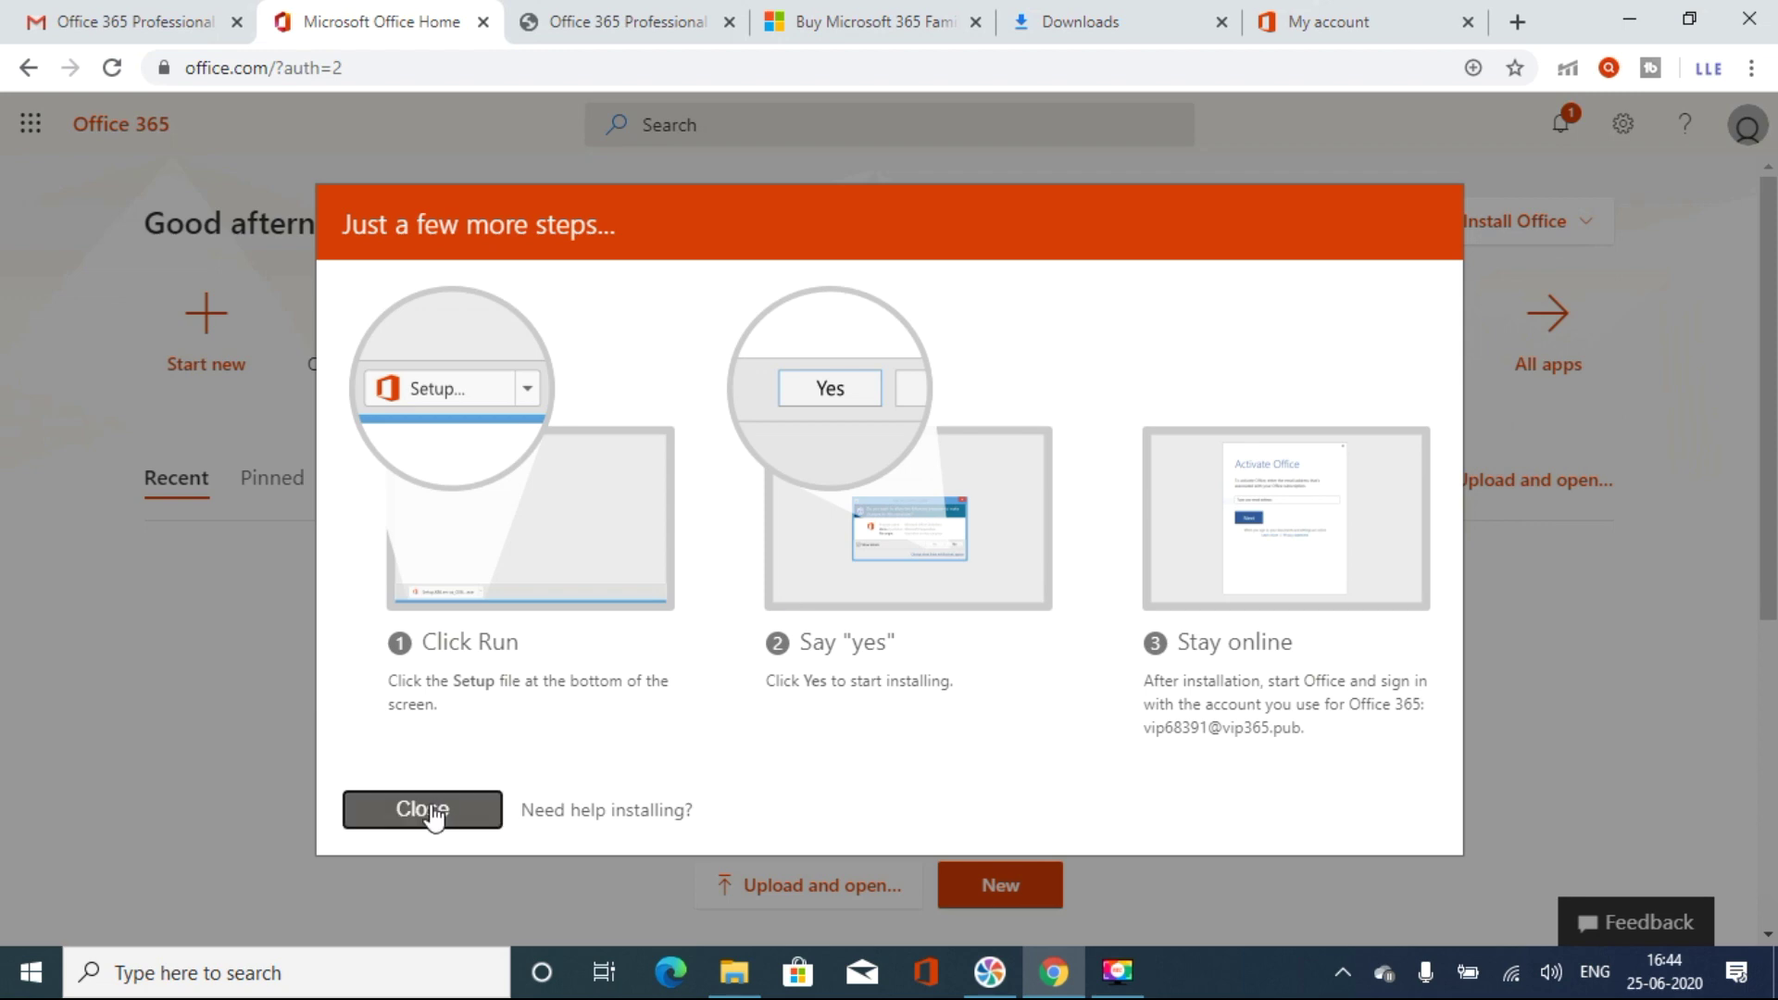
# Step: Close the Office 365 install instructions and return to the Ecomput product page
pyautogui.click(422, 811)
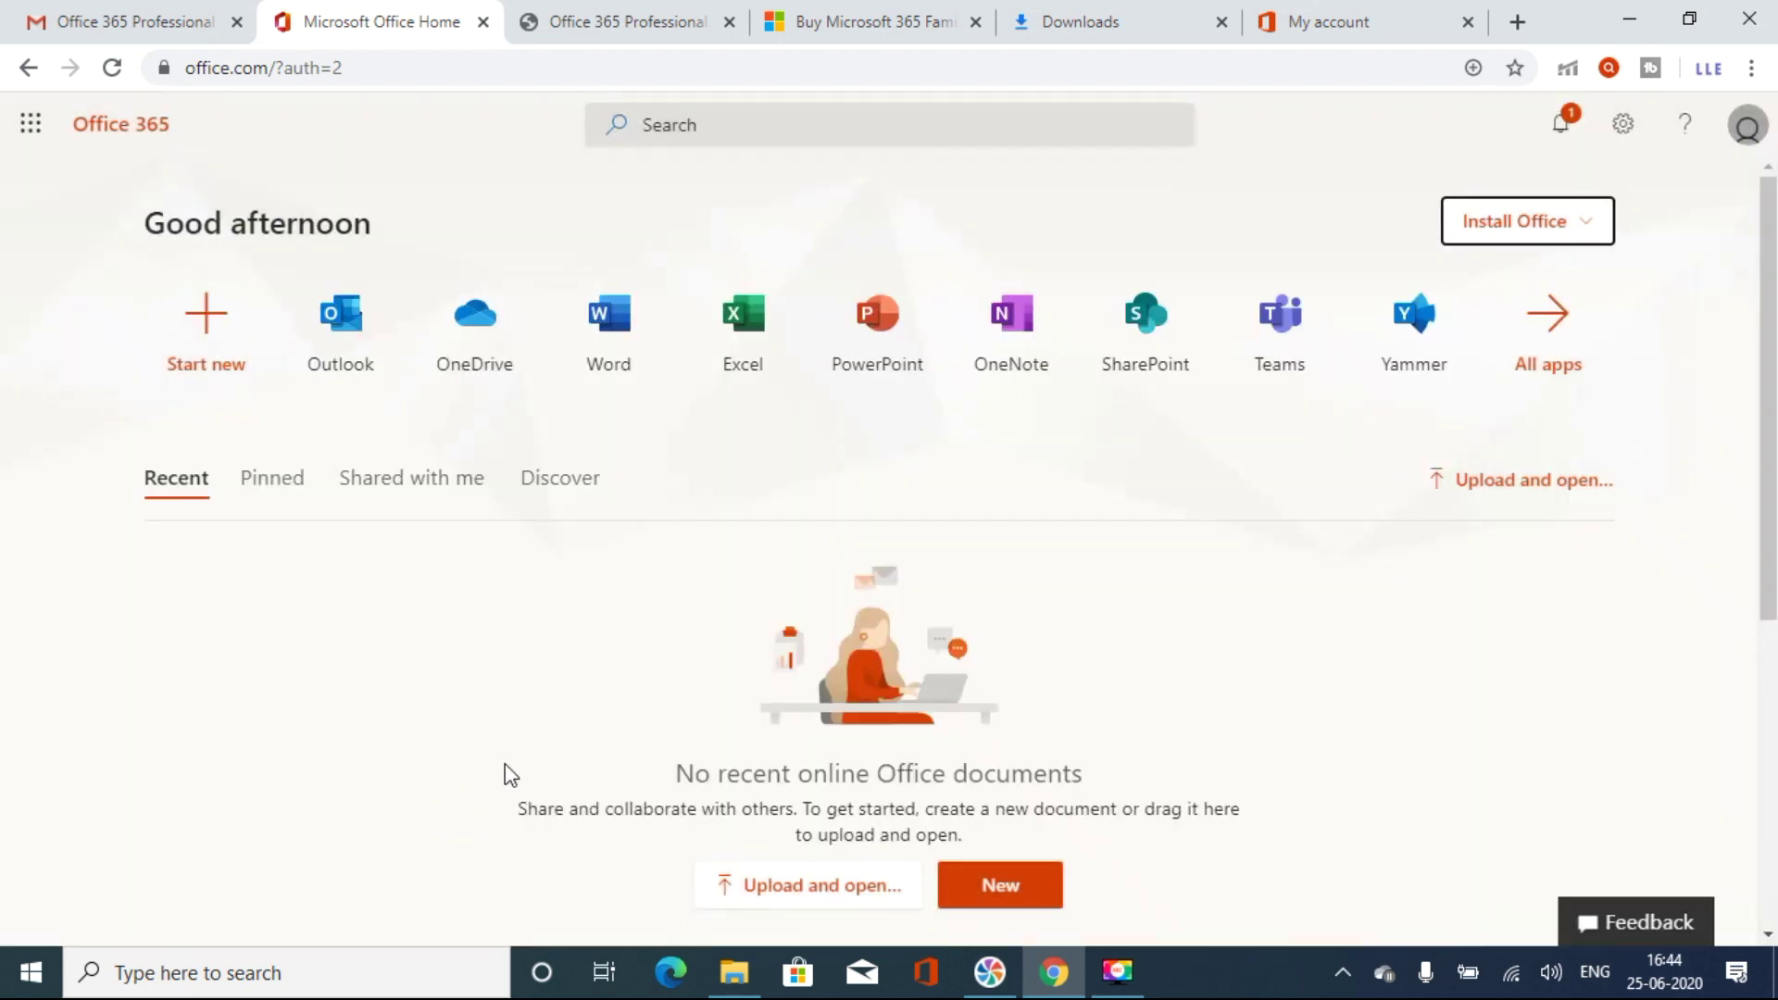
pyautogui.click(563, 11)
pyautogui.click(469, 12)
pyautogui.click(599, 19)
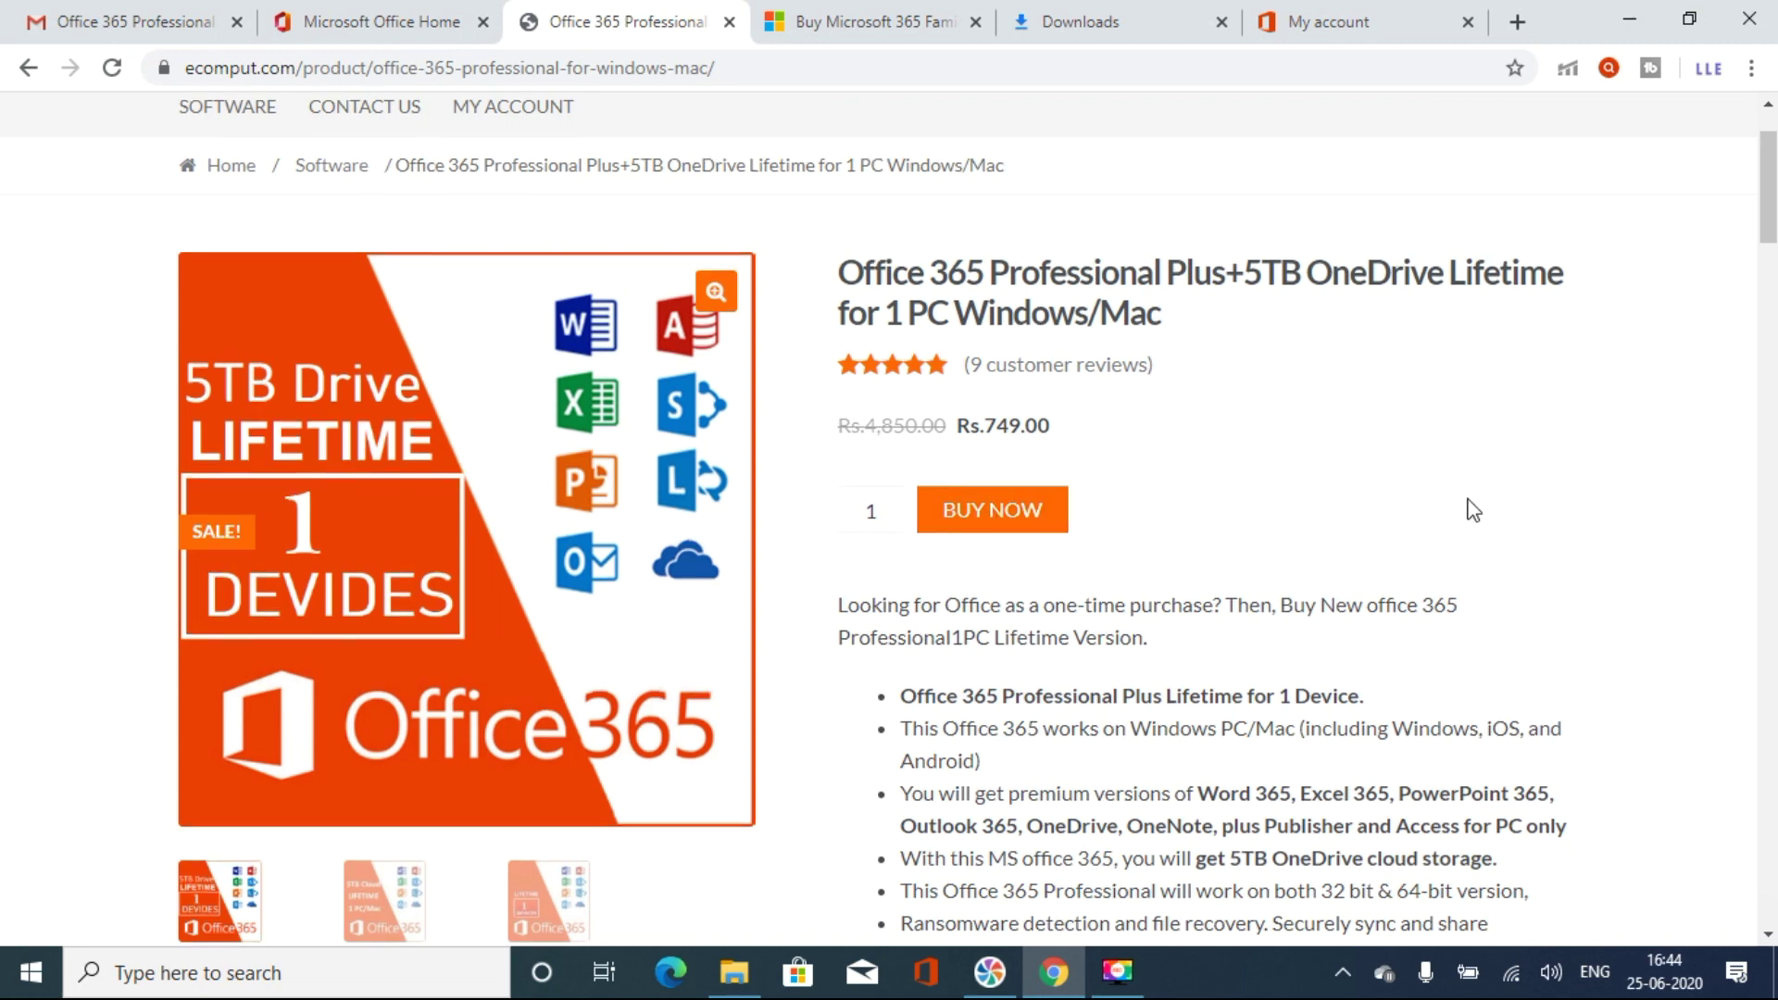
pyautogui.scroll(2, 1474, 507)
pyautogui.scroll(-4, 1350, 469)
pyautogui.scroll(4, 1297, 444)
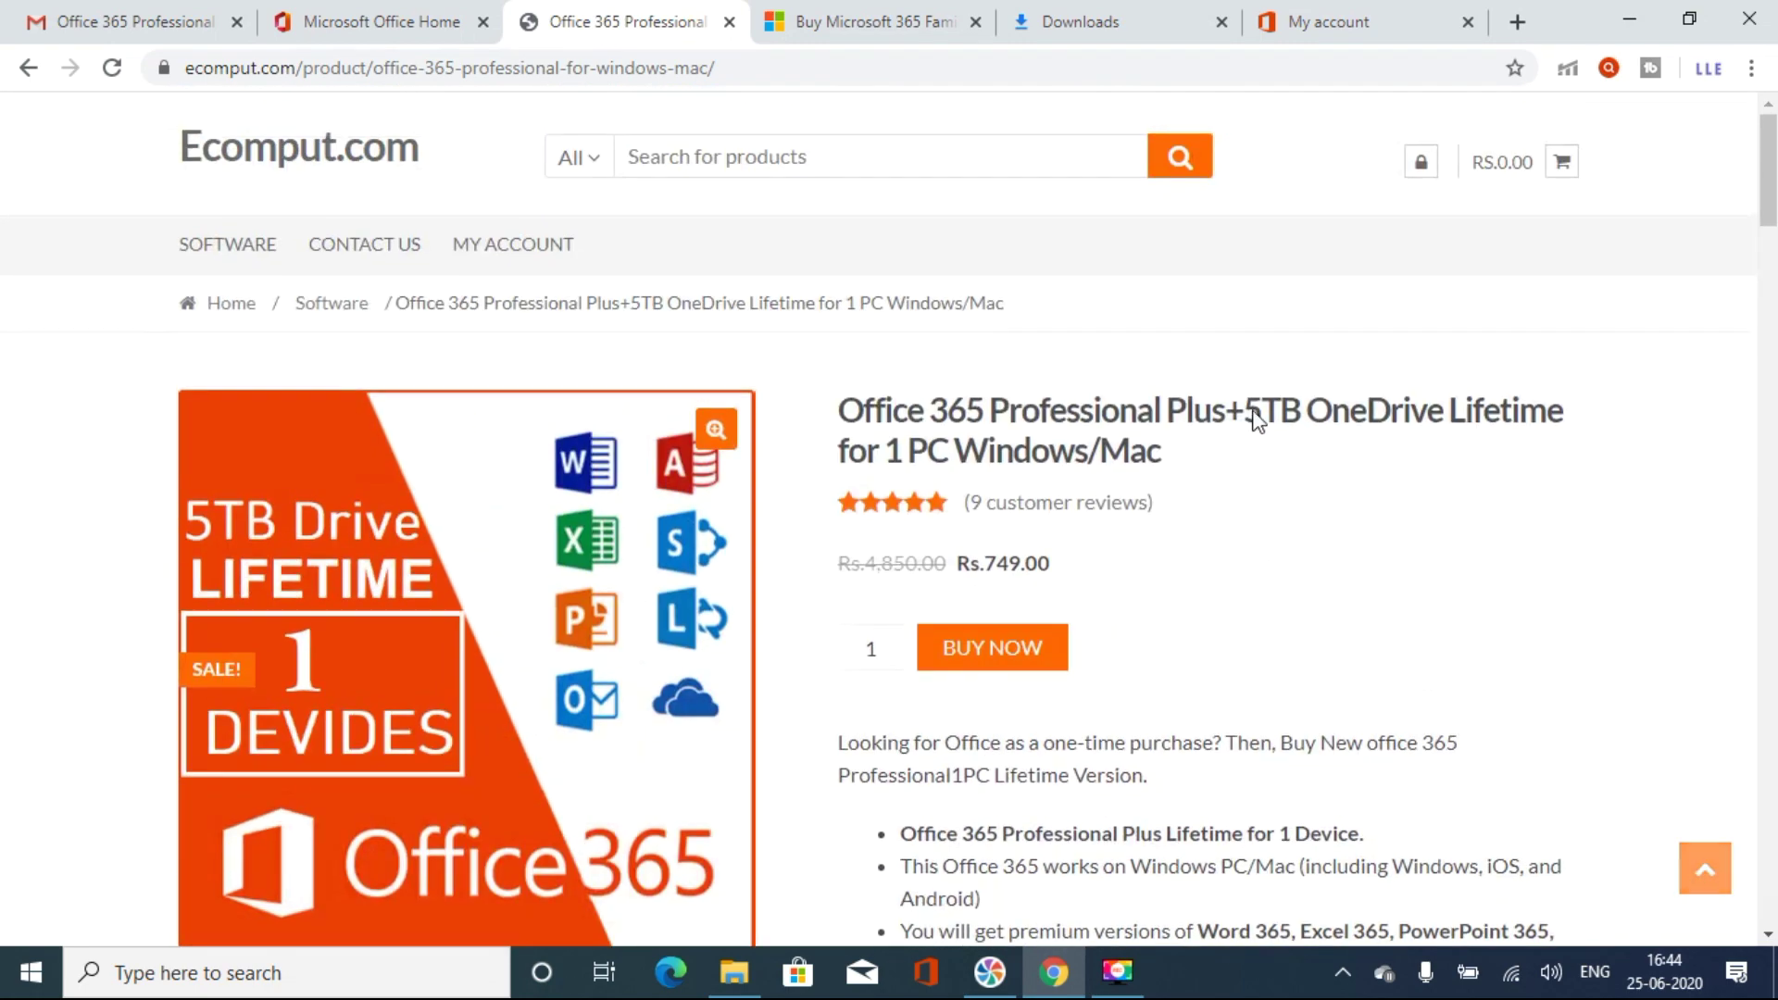
# Step: Open Ecomput's Software category and browse its 16 listed products
pyautogui.click(255, 247)
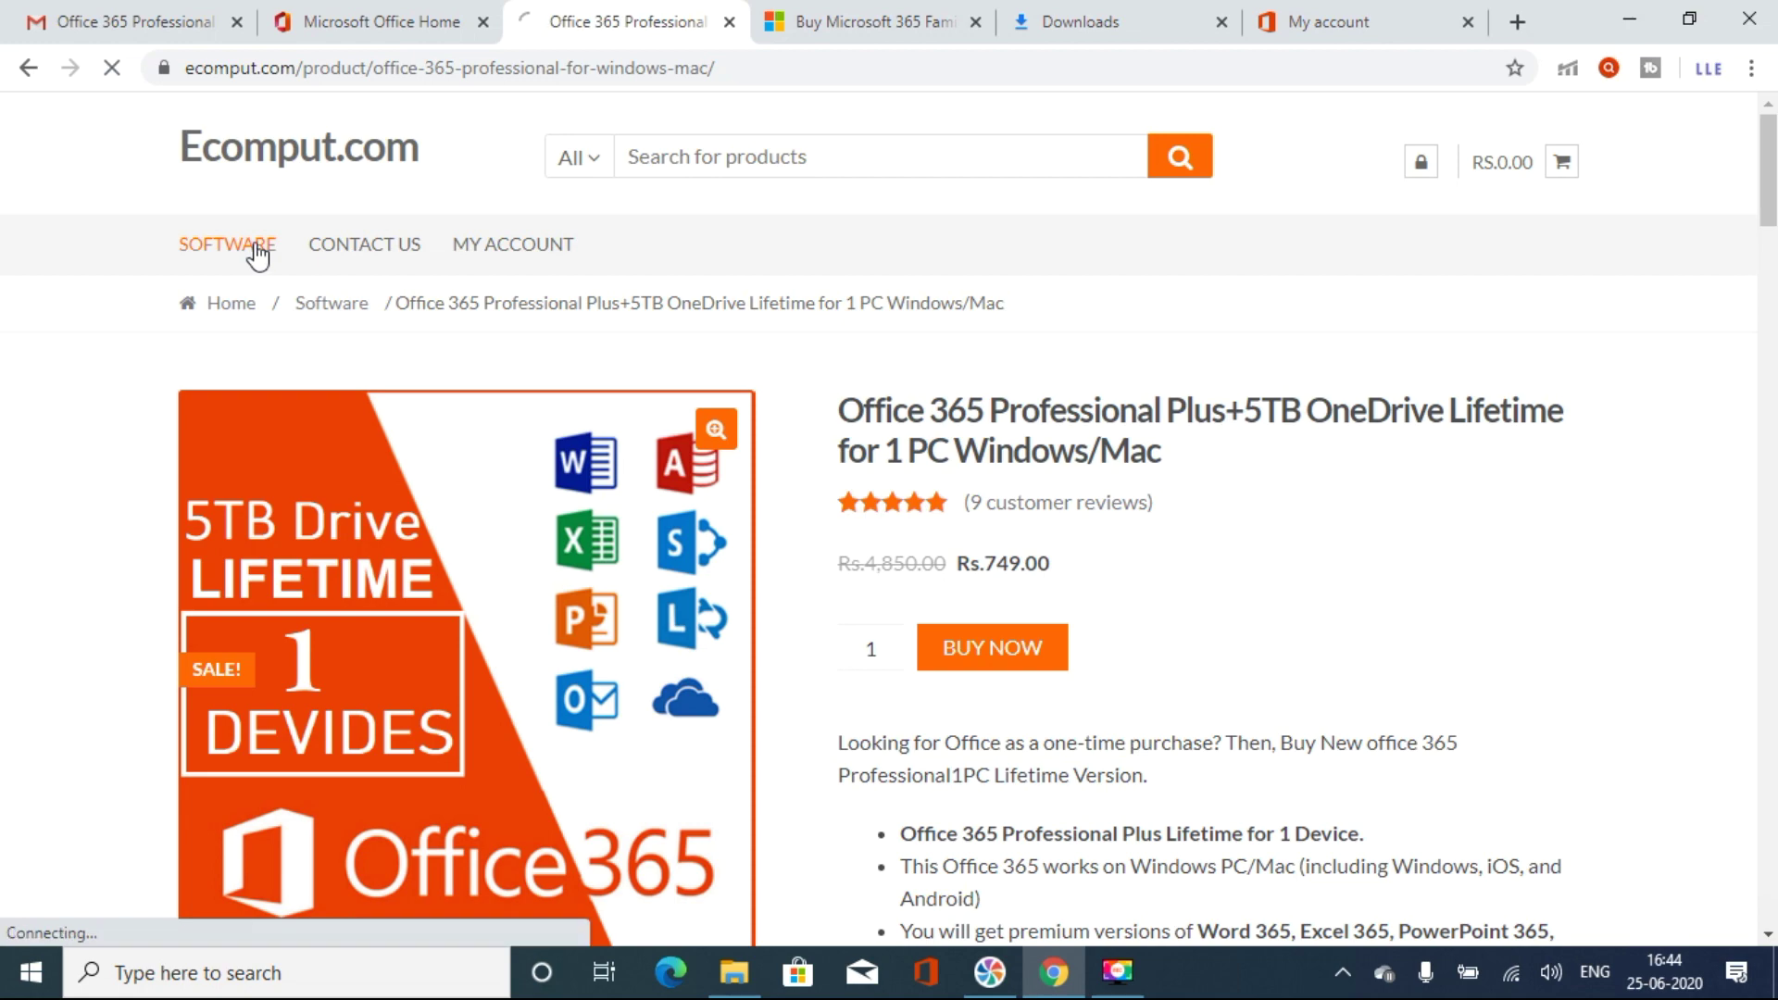
pyautogui.scroll(-4, 443, 537)
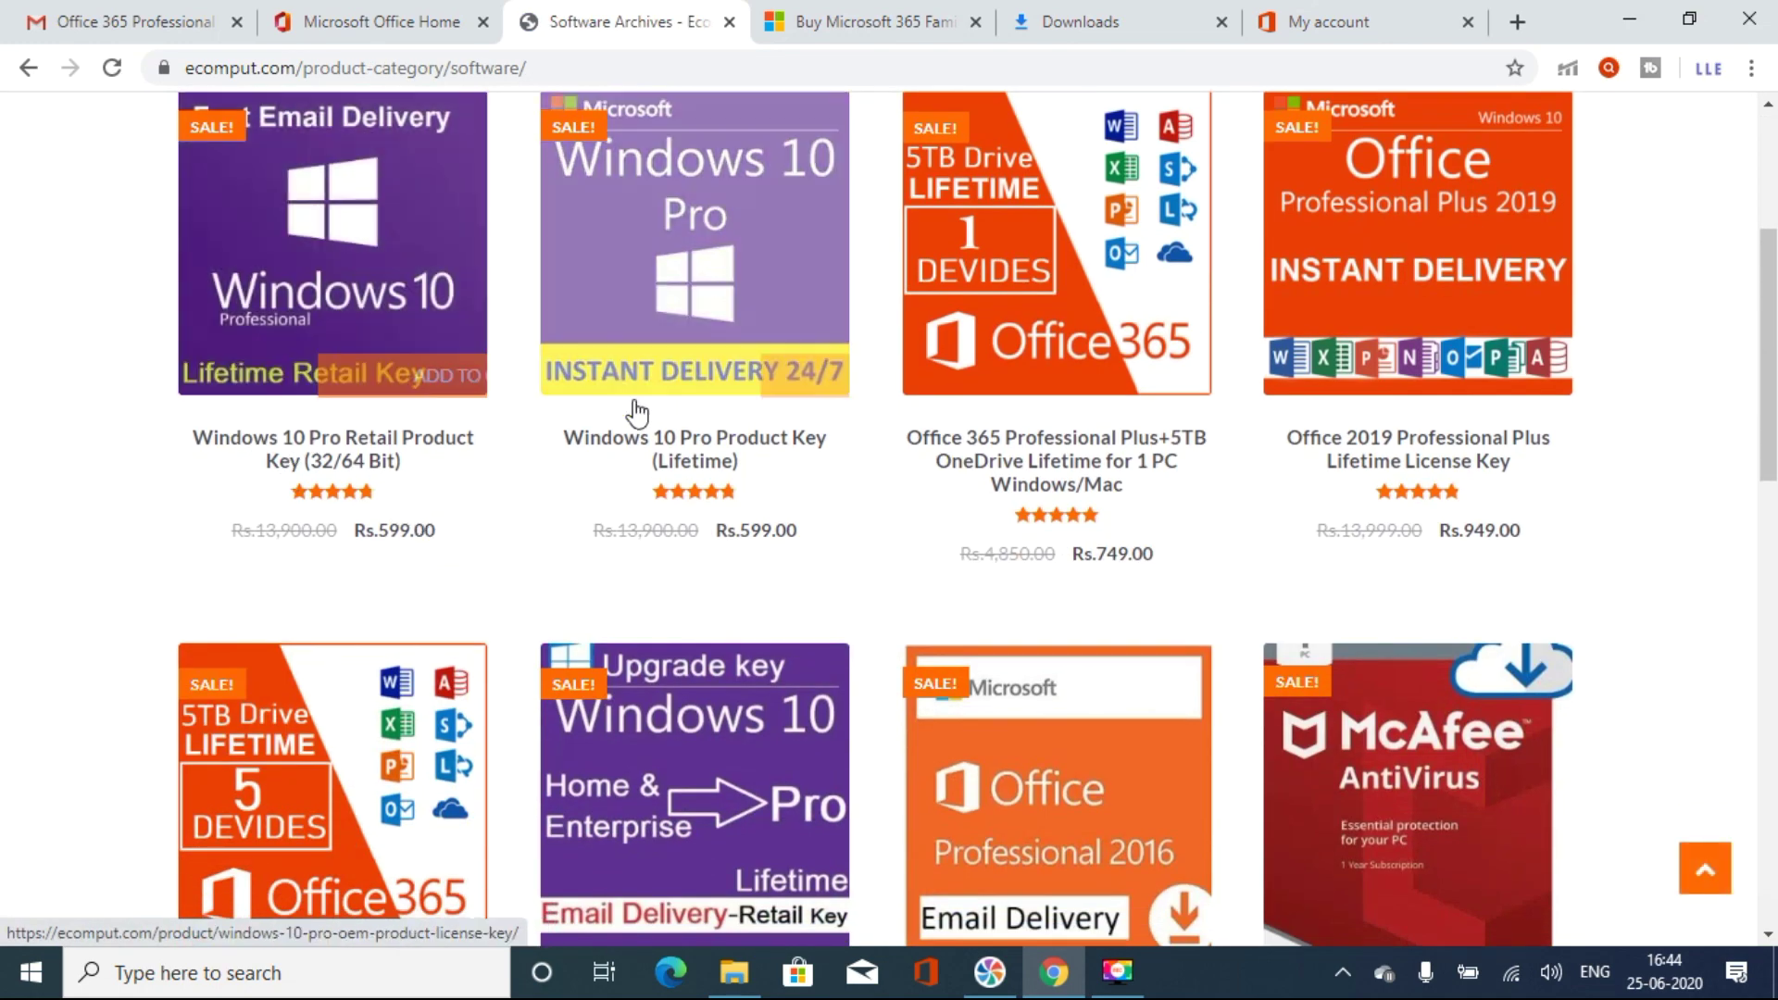
pyautogui.scroll(-3, 636, 411)
pyautogui.scroll(-5, 647, 448)
pyautogui.scroll(5, 655, 448)
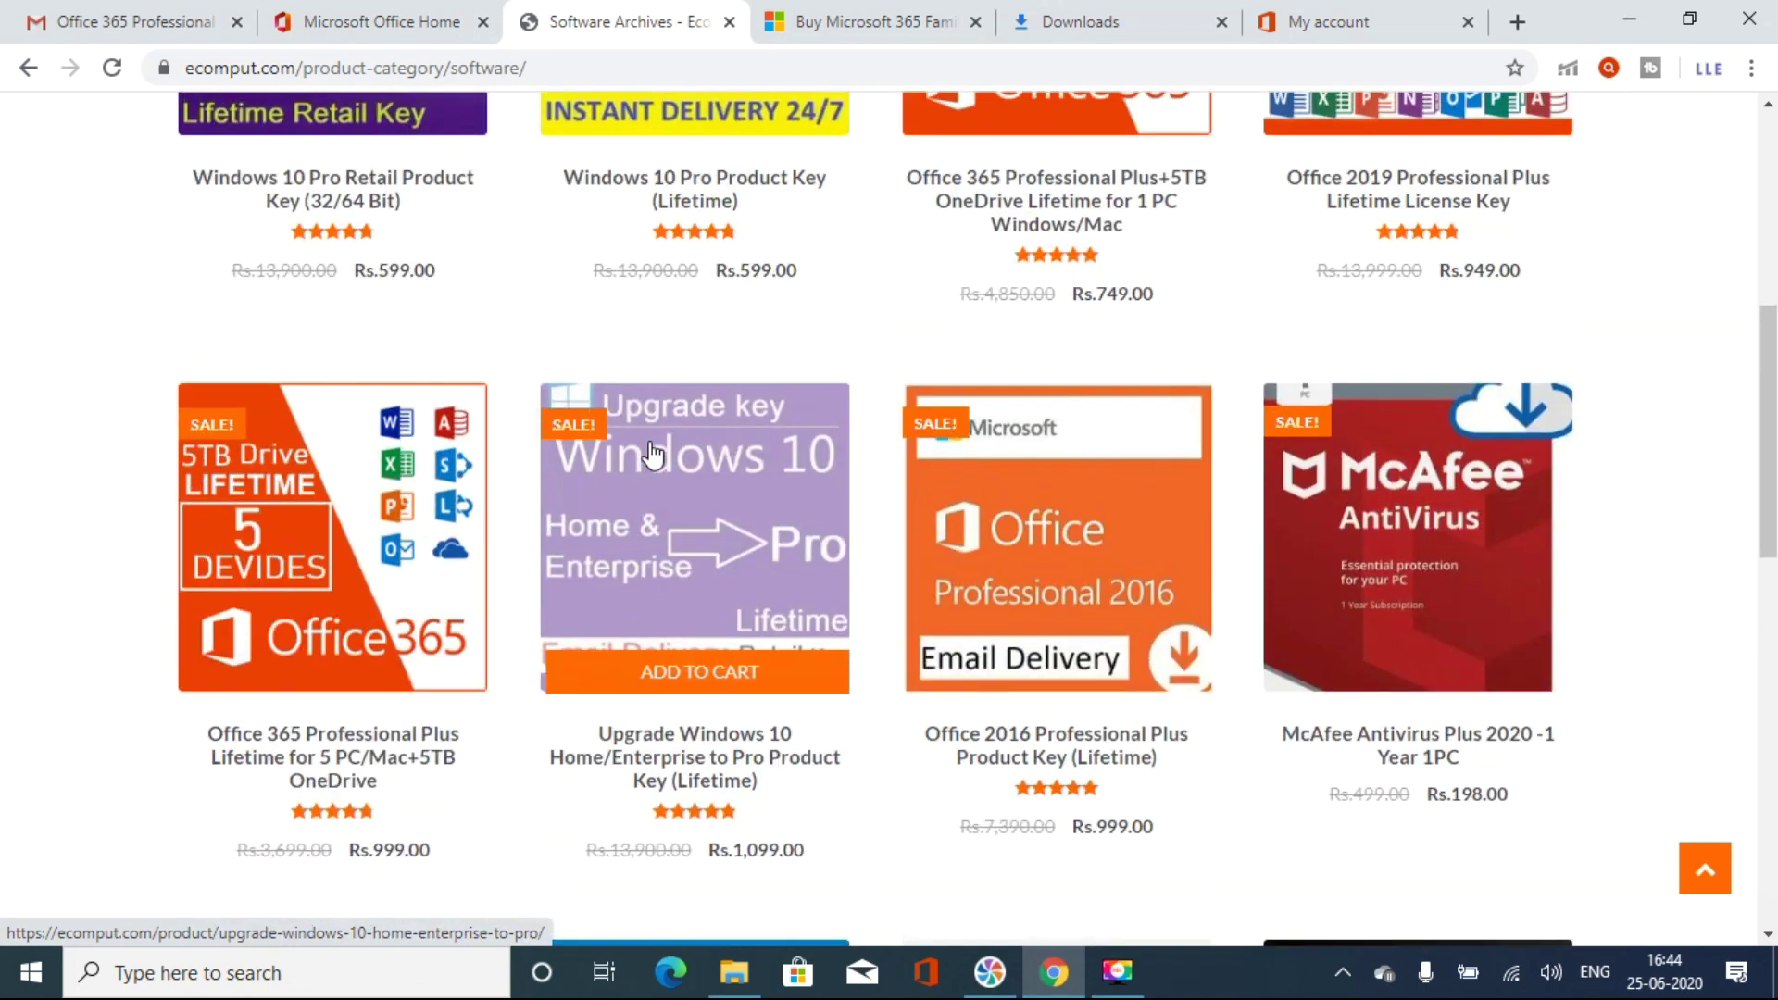
pyautogui.scroll(7, 652, 453)
pyautogui.scroll(-4, 653, 454)
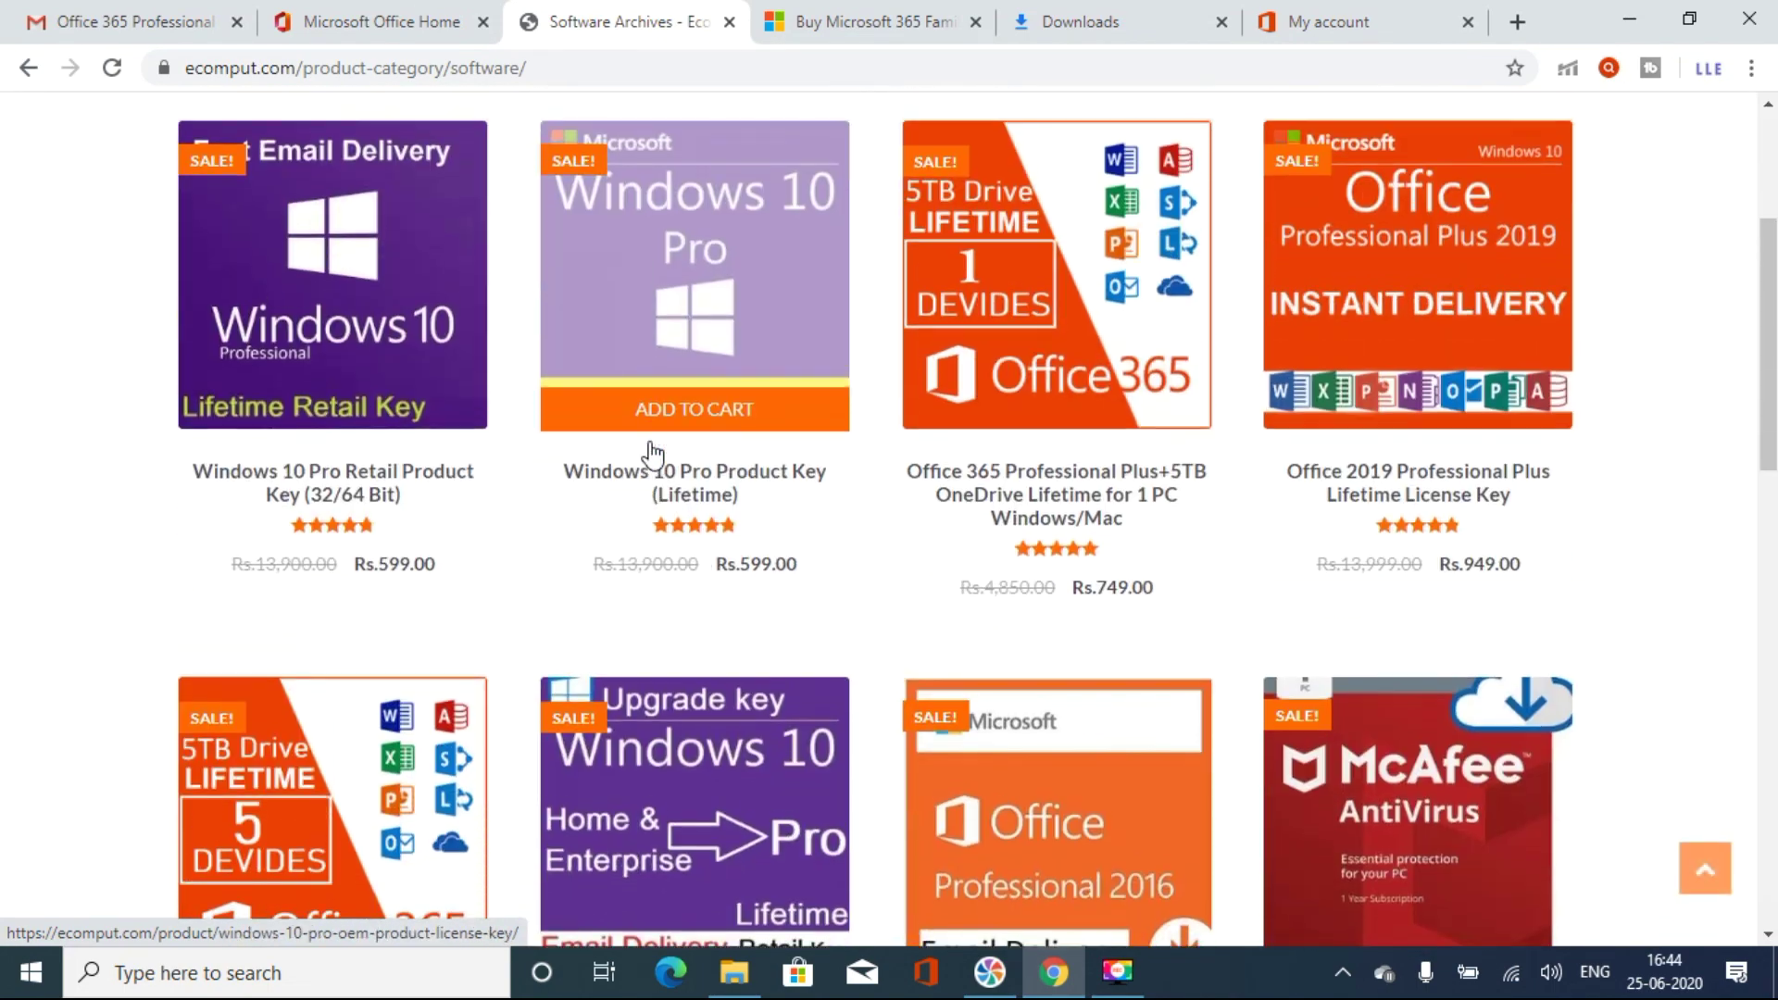
pyautogui.scroll(4, 652, 454)
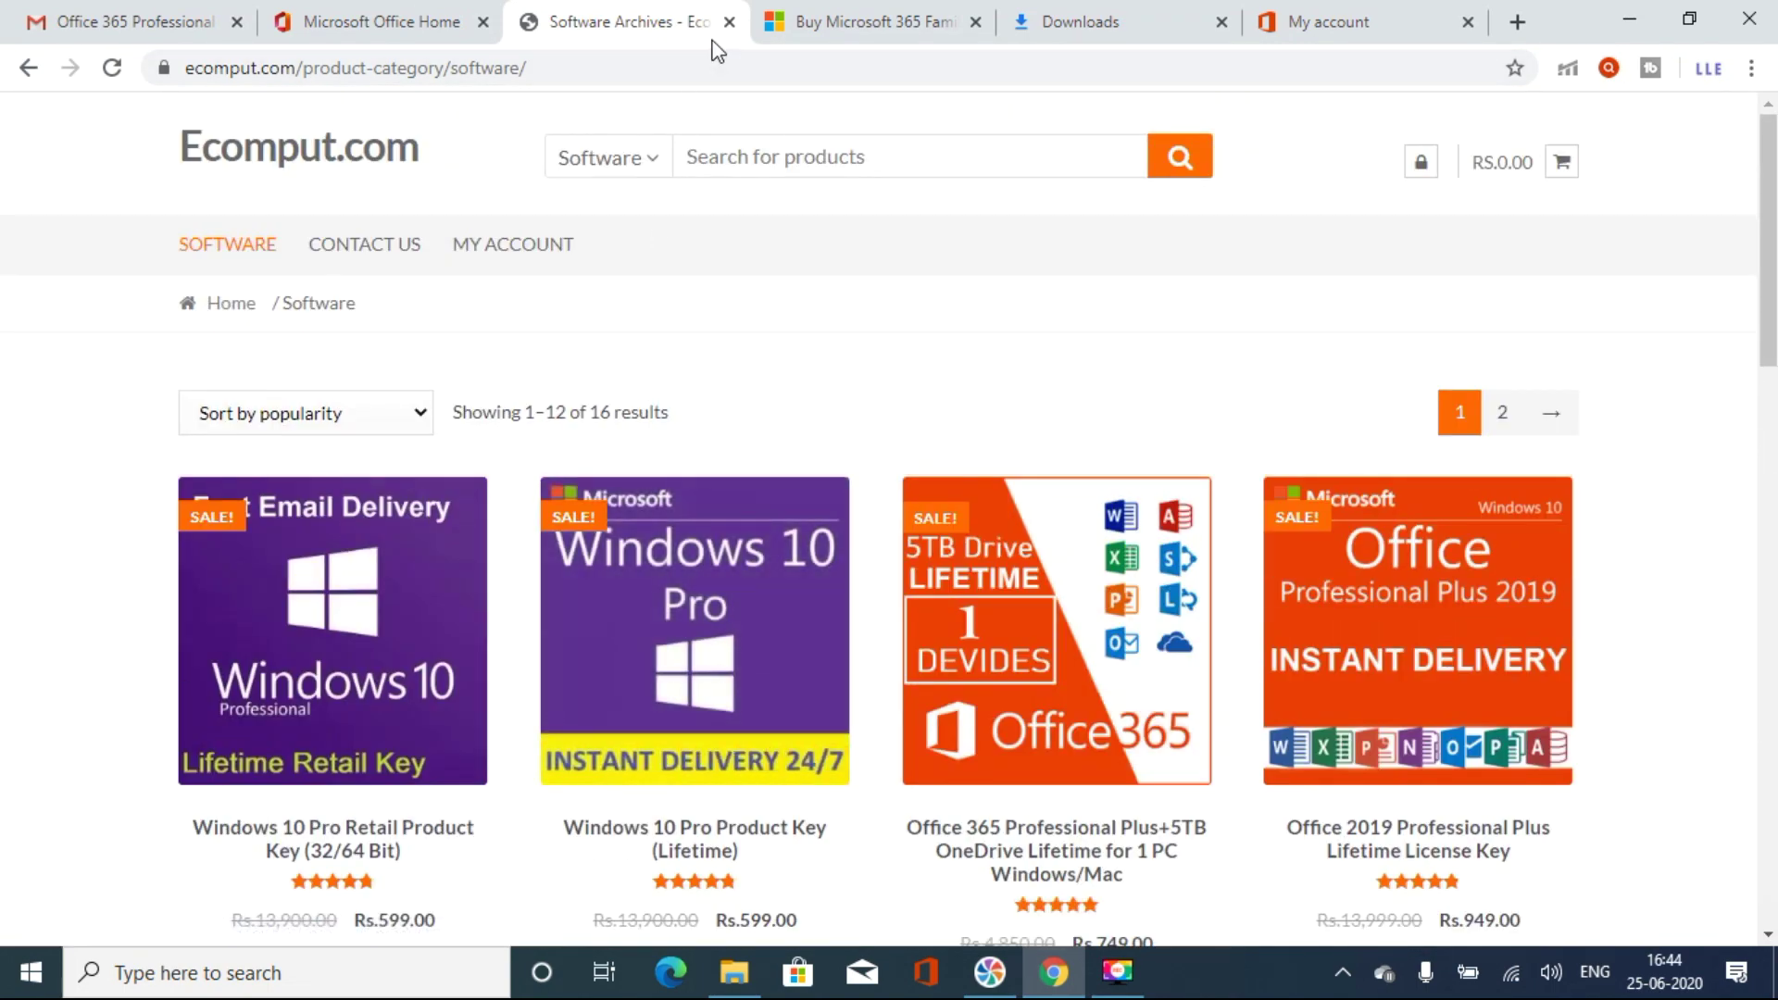